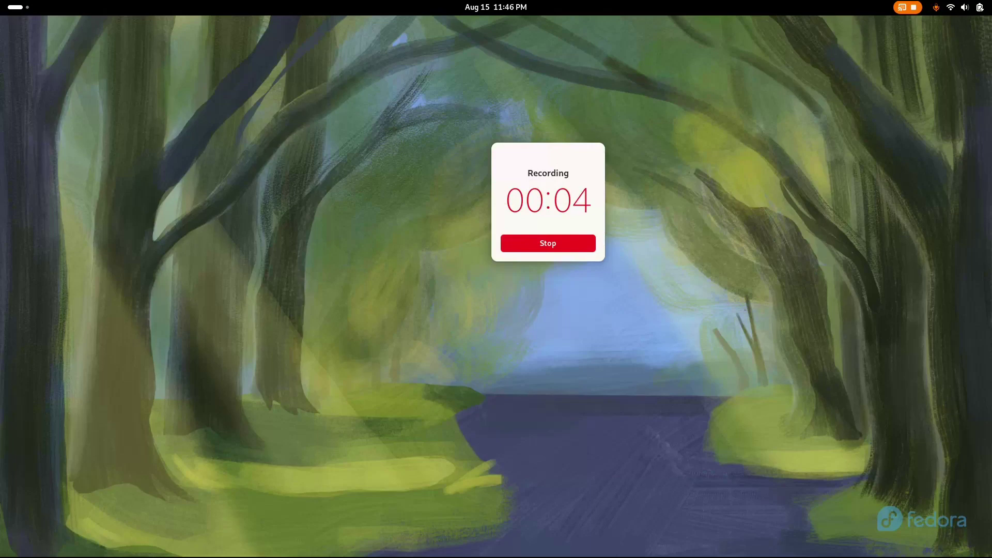
- Open a terminal and run "sudo dnf install gnome-tweaks", entering the account password for sudo
{"action": "left_click_drag", "start_coordinate": [547, 155], "coordinate": [117, 72]}
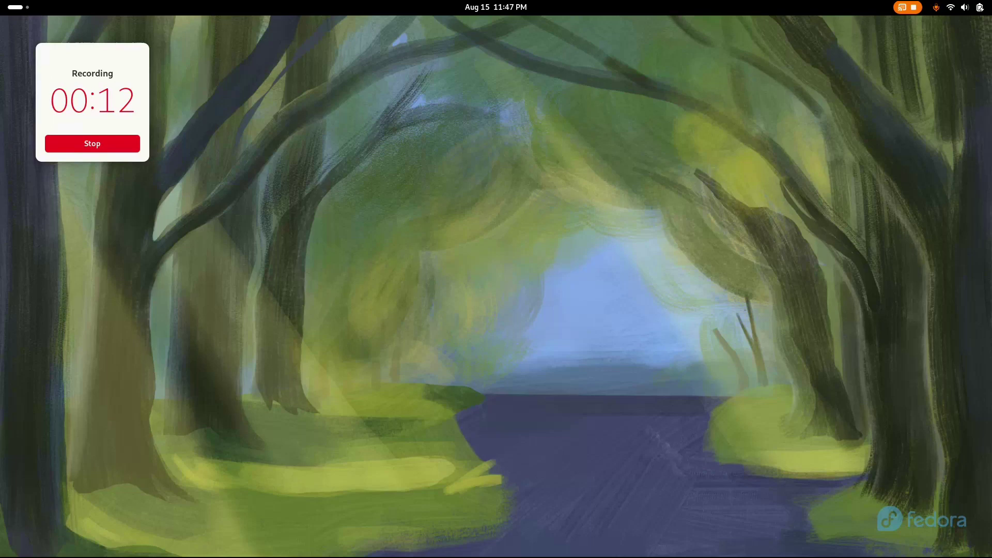
{"action": "mouse_move", "coordinate": [1, 0]}
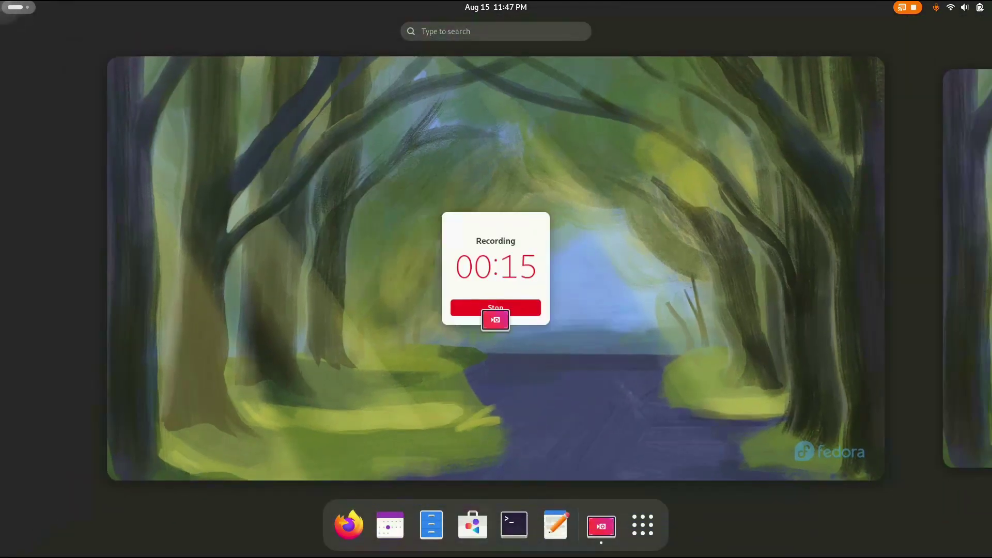
{"action": "left_click", "coordinate": [514, 525]}
{"action": "type", "text": "sudo dnf install gnome"}
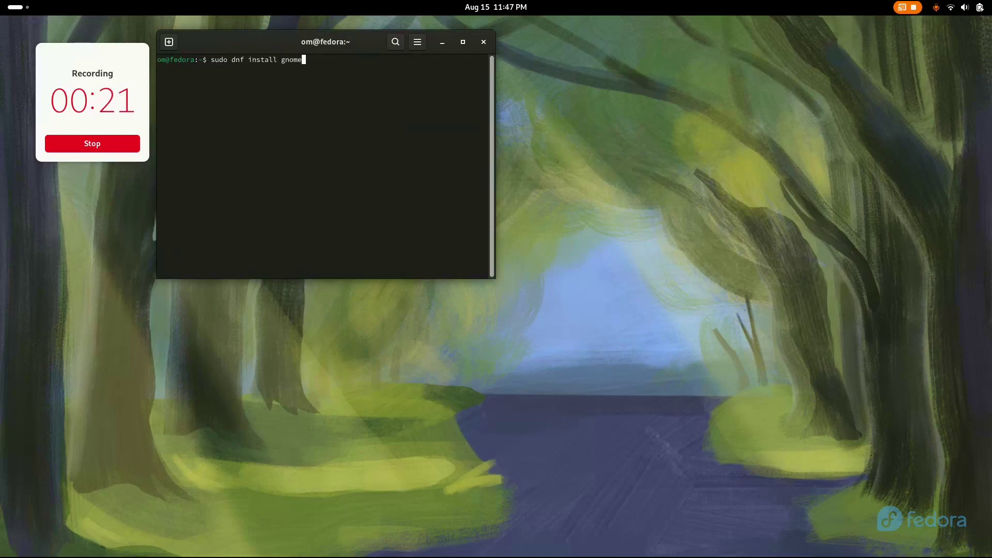
{"action": "type", "text": "-tweaks"}
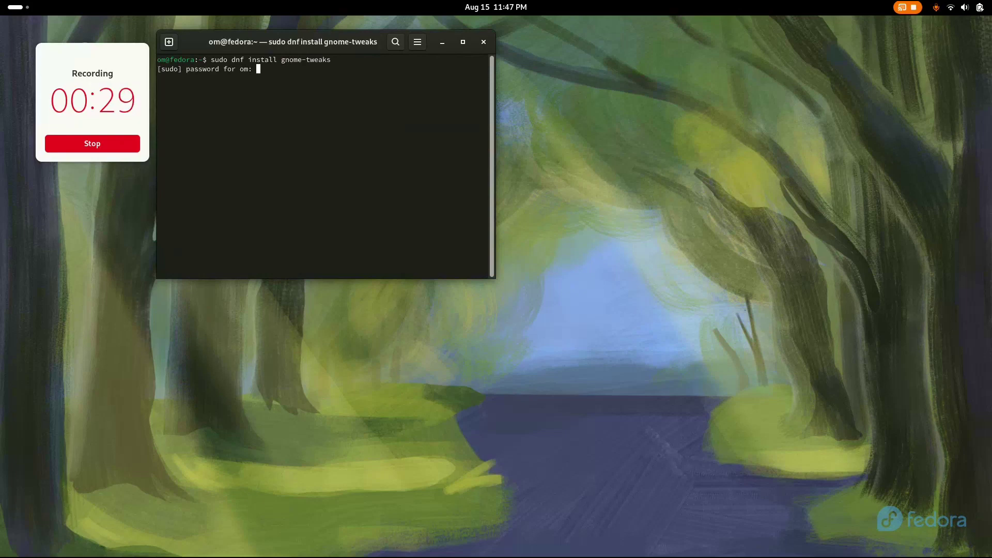
{"action": "key", "text": "Return"}
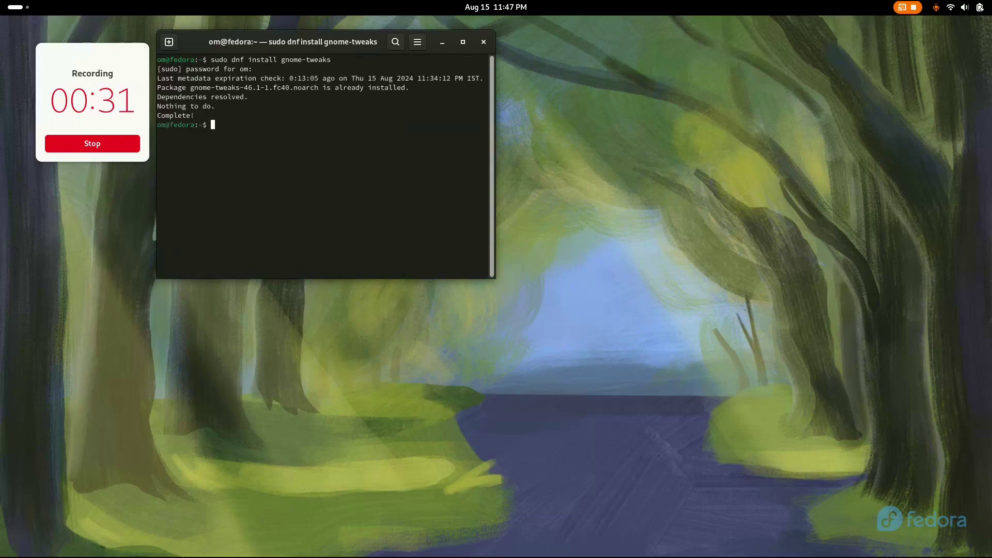
{"action": "key", "text": "Up"}
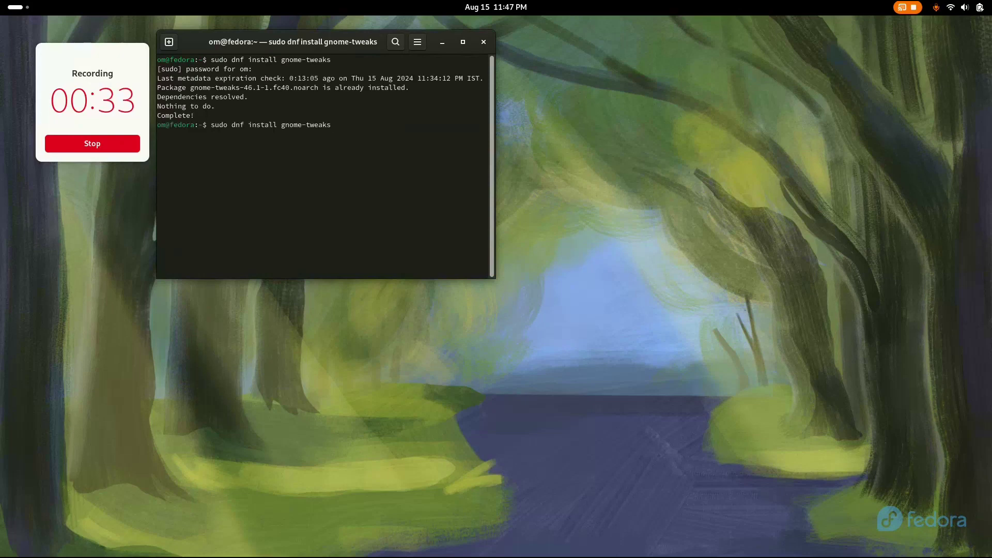
{"action": "key", "text": "BackSpace"}
{"action": "key", "text": "BackSpace"}
{"action": "key", "text": "BackSpace"}
{"action": "key", "text": "BackSpace"}
- Close the terminal and search the web in Firefox for "gnome extension manager"
{"action": "key", "text": "alt+F4"}
{"action": "mouse_move", "coordinate": [0, 0]}
{"action": "left_click", "coordinate": [349, 527]}
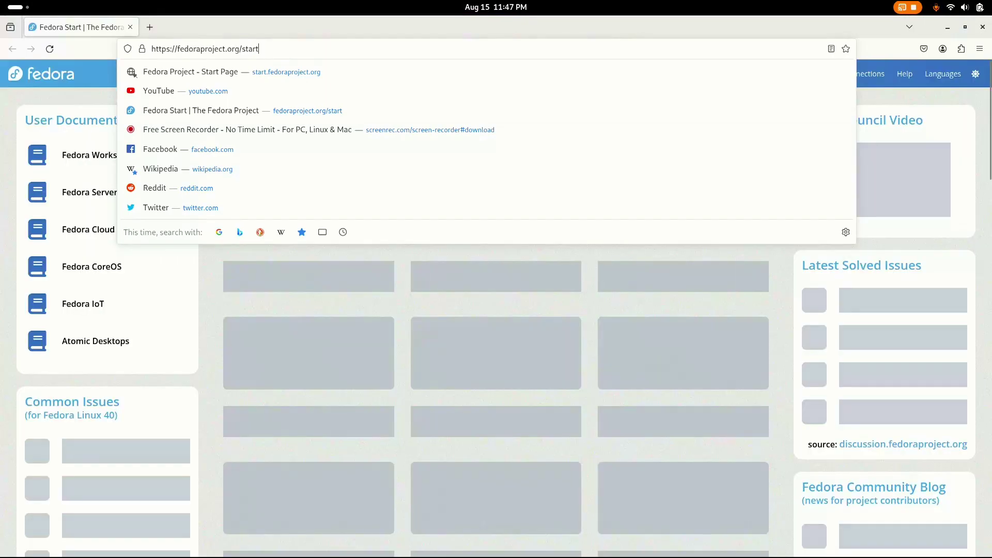
{"action": "type", "text": "gnome"}
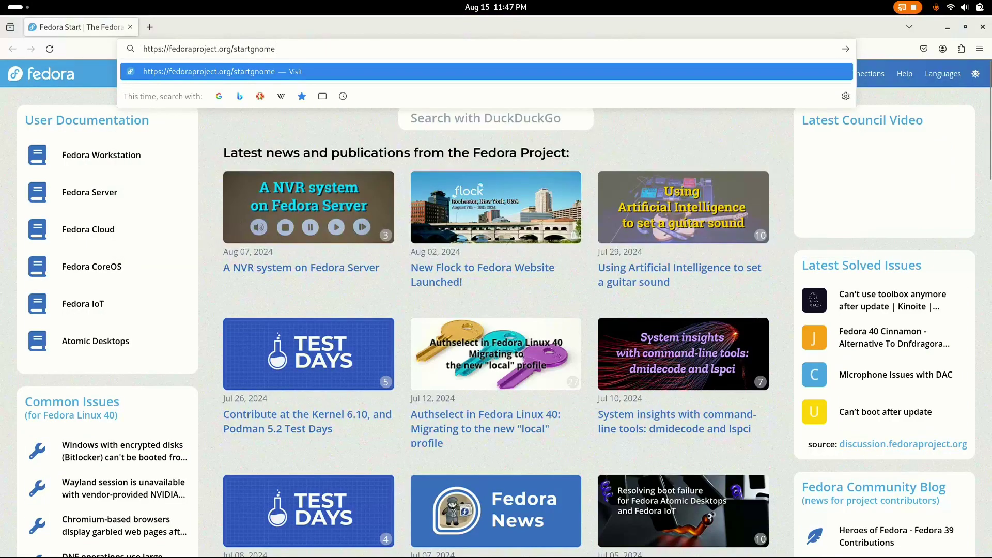
{"action": "key", "text": "ctrl+a"}
{"action": "type", "text": "f"}
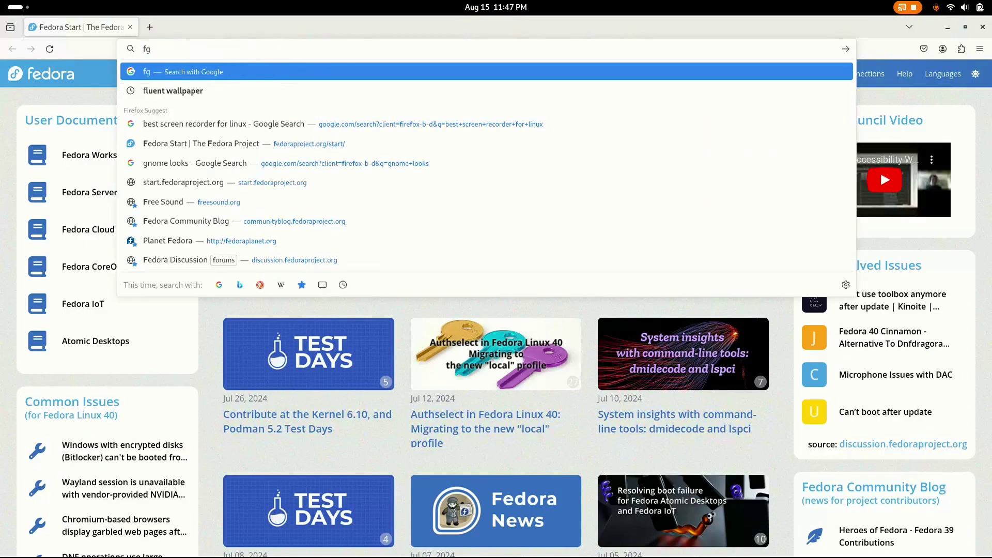
{"action": "key", "text": "BackSpace"}
{"action": "type", "text": "gnome-look.org/"}
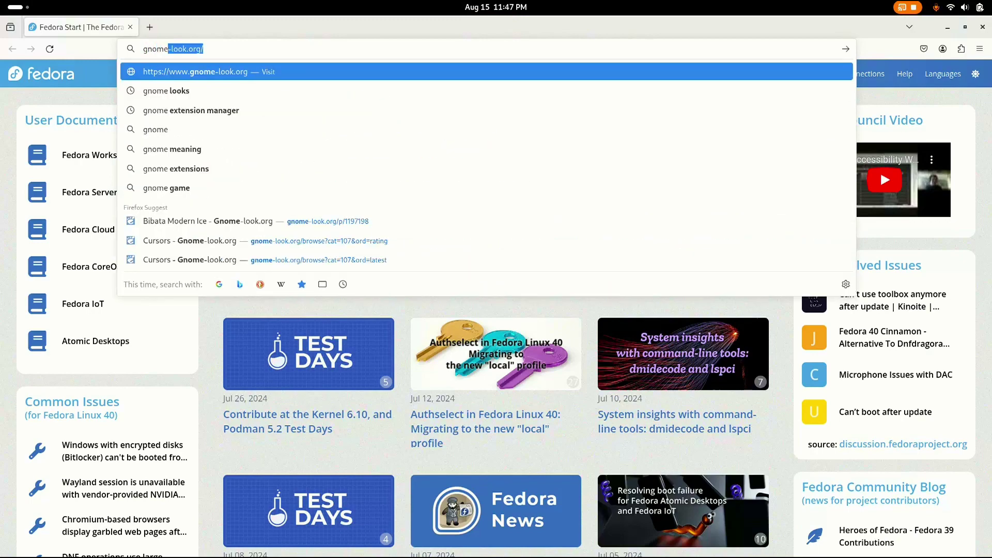
{"action": "key", "text": "Down"}
{"action": "key", "text": "Down"}
{"action": "key", "text": "Return"}
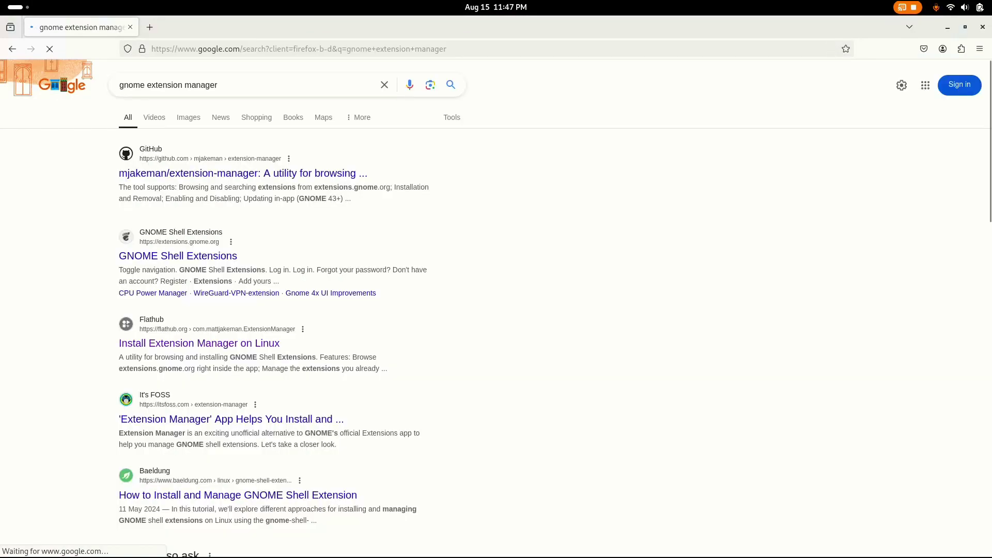
- Copy the manual Flatpak install command from Extension Manager's Flathub page and paste it into a terminal without running it
{"action": "left_click", "coordinate": [199, 343]}
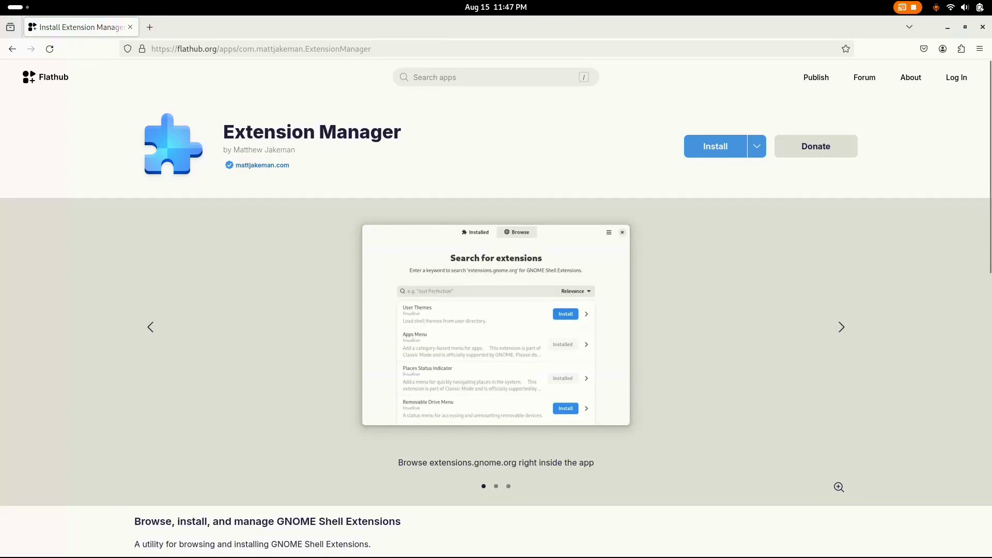
{"action": "left_click", "coordinate": [756, 146]}
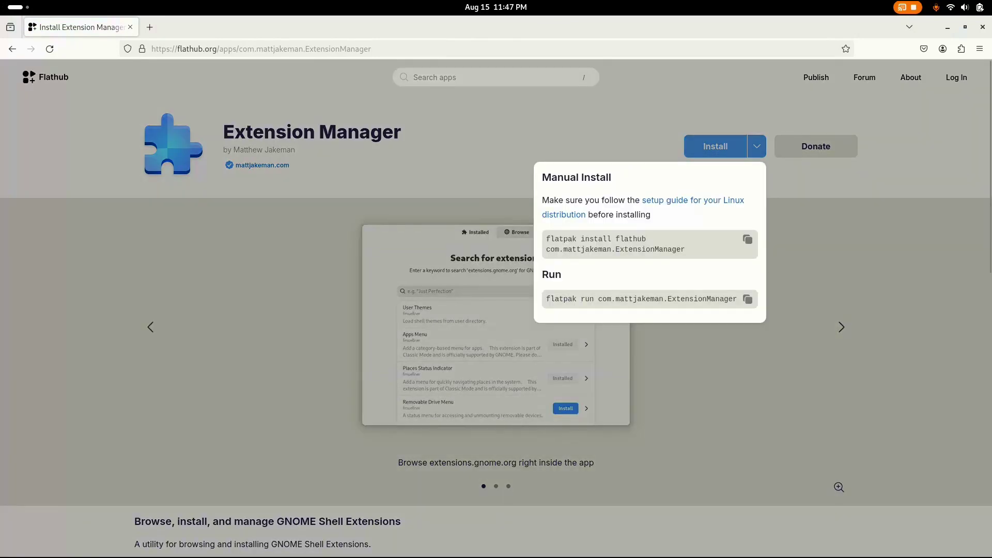
{"action": "mouse_move", "coordinate": [0, 0]}
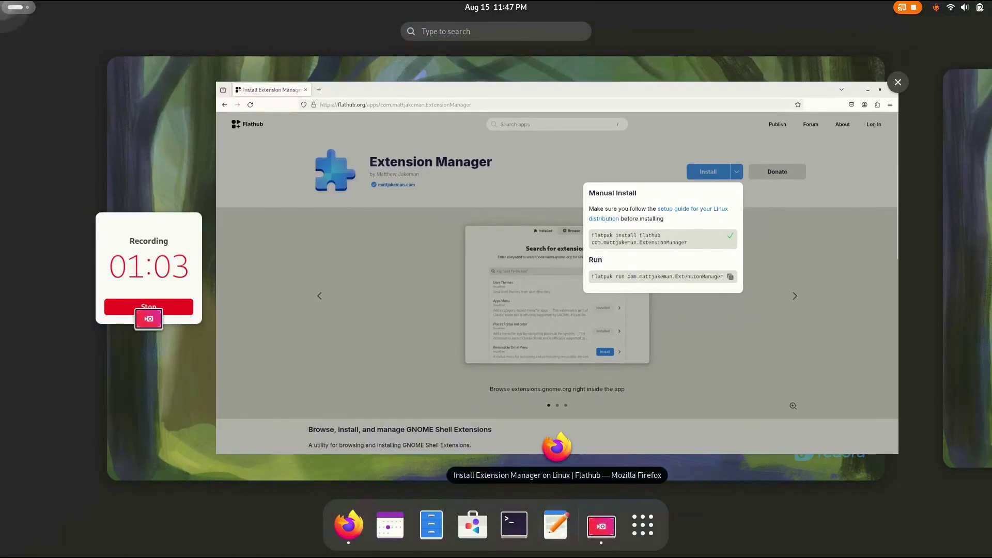
{"action": "left_click", "coordinate": [514, 525]}
{"action": "right_click", "coordinate": [314, 180]}
{"action": "left_click", "coordinate": [341, 216]}
{"action": "key", "text": "alt+Tab"}
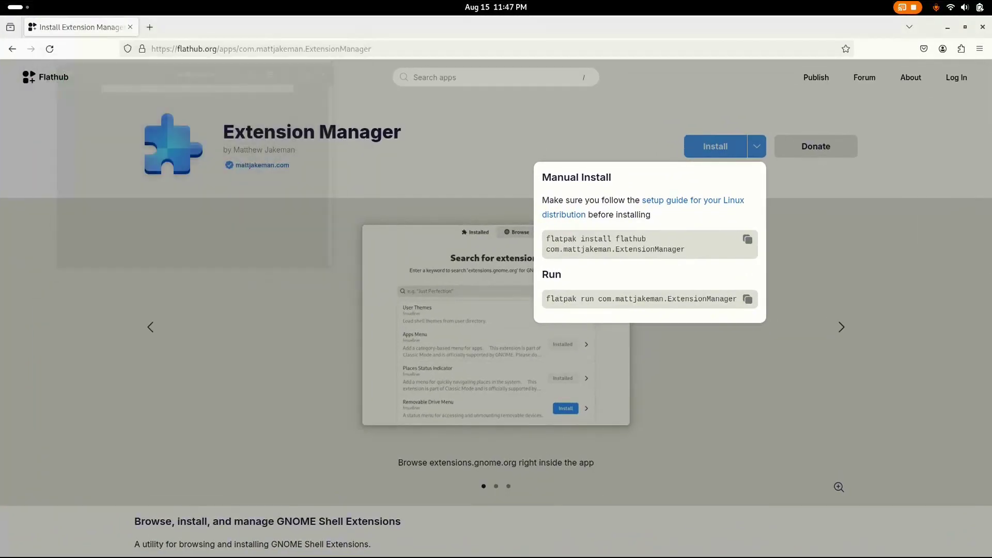
{"action": "key", "text": "Escape"}
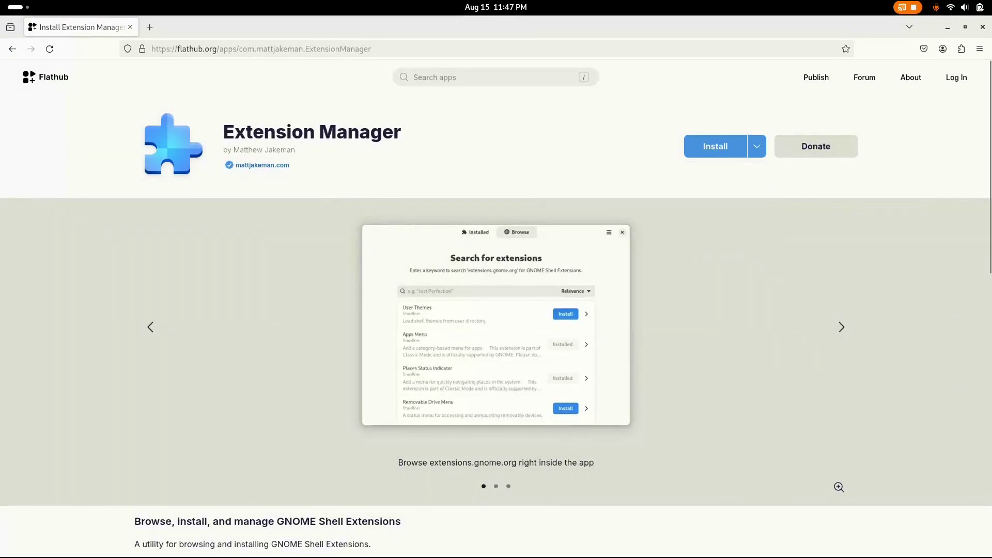
{"action": "left_click", "coordinate": [946, 27]}
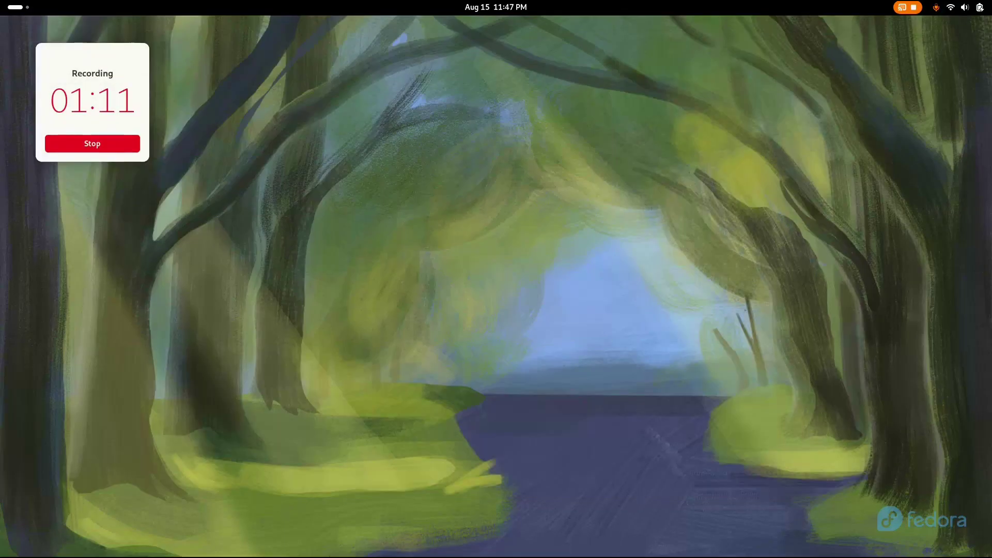
{"action": "key", "text": "super"}
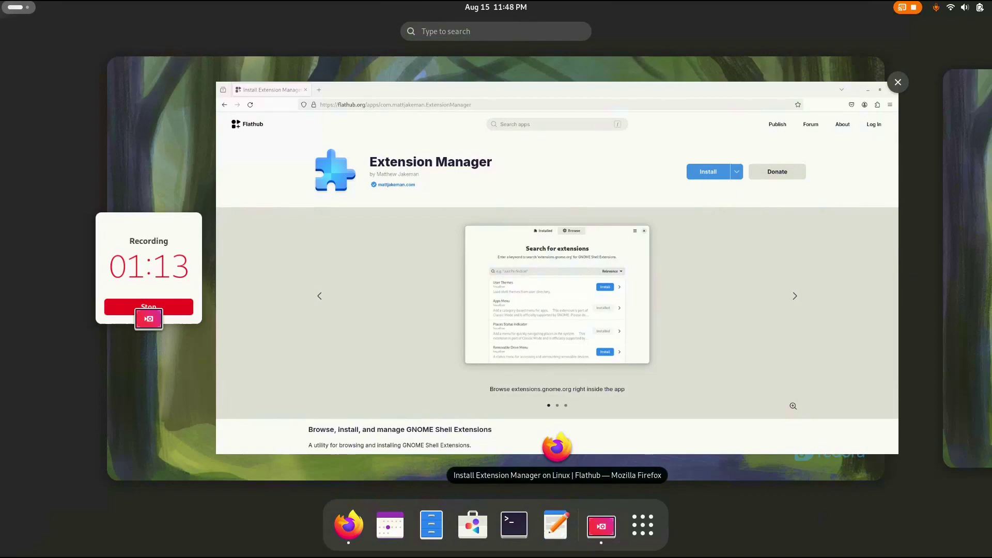
{"action": "left_click", "coordinate": [557, 268]}
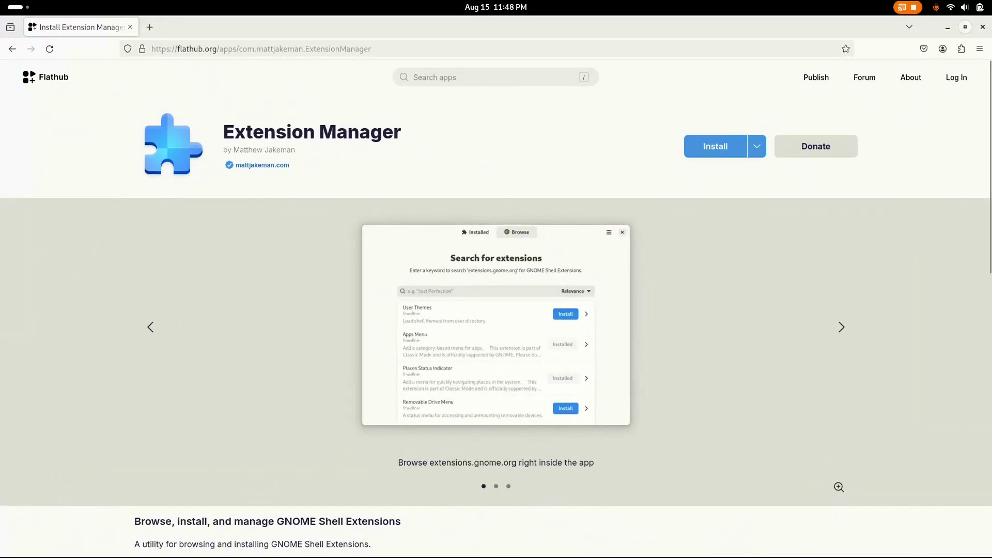
- Close Firefox and launch the installed Extension Manager application
{"action": "left_click", "coordinate": [982, 27]}
{"action": "mouse_move", "coordinate": [0, 1]}
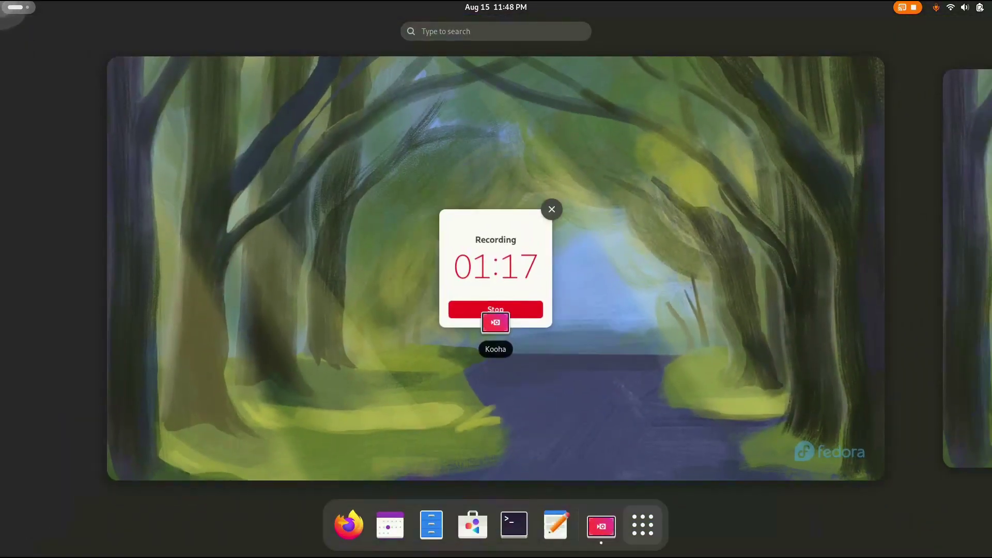
{"action": "left_click", "coordinate": [642, 524]}
{"action": "left_click", "coordinate": [636, 403]}
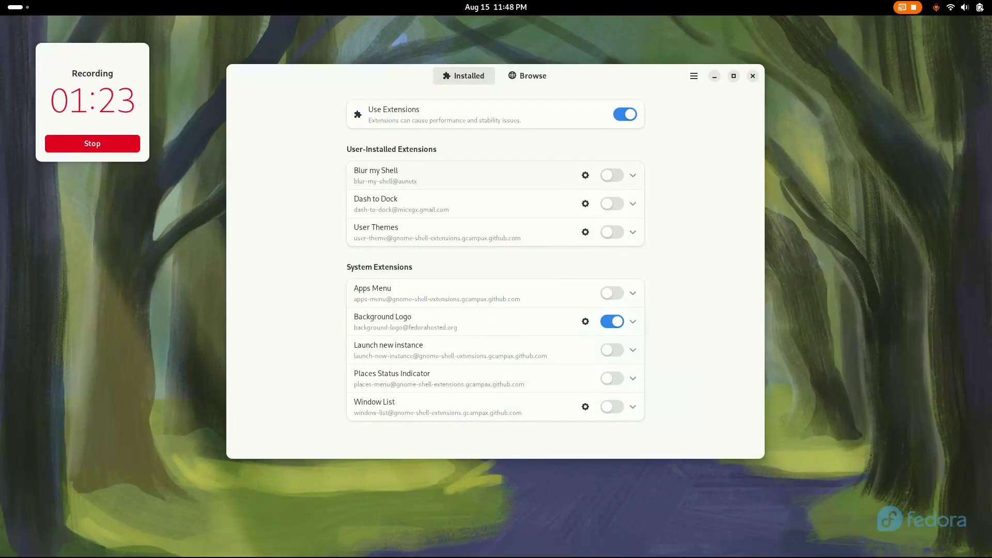
- Search the online GNOME Shell extensions for "user themes"
{"action": "left_click", "coordinate": [526, 75]}
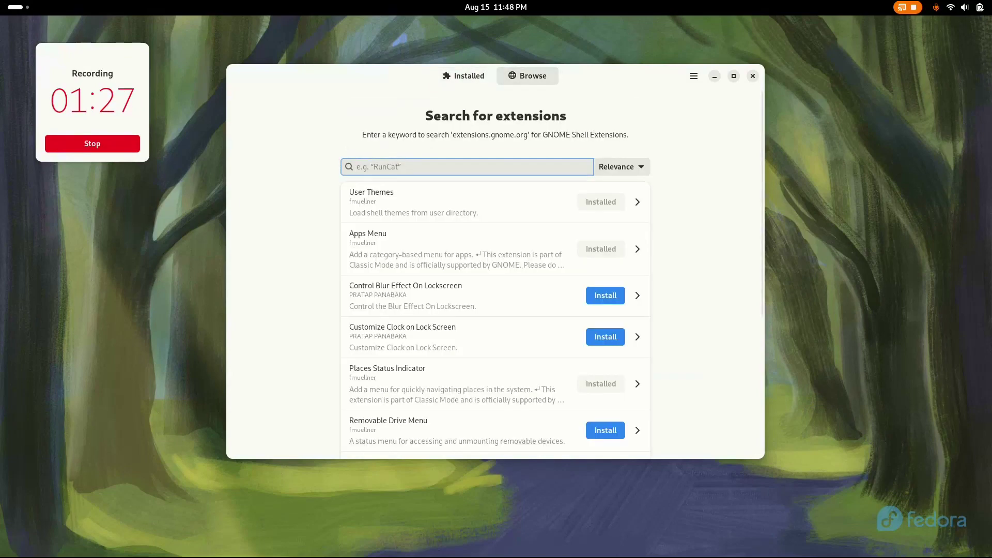
{"action": "type", "text": "user themes"}
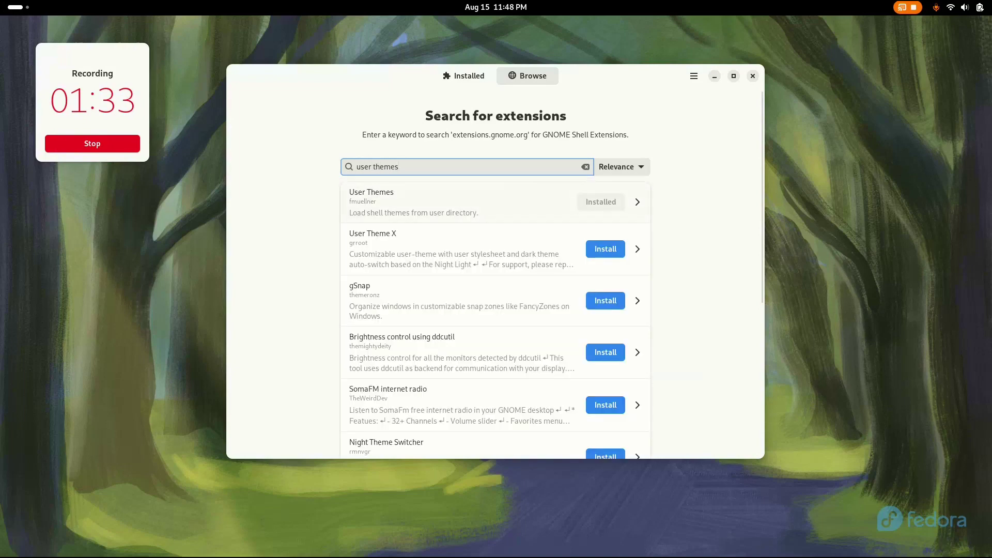
{"action": "key", "text": "ctrl+a"}
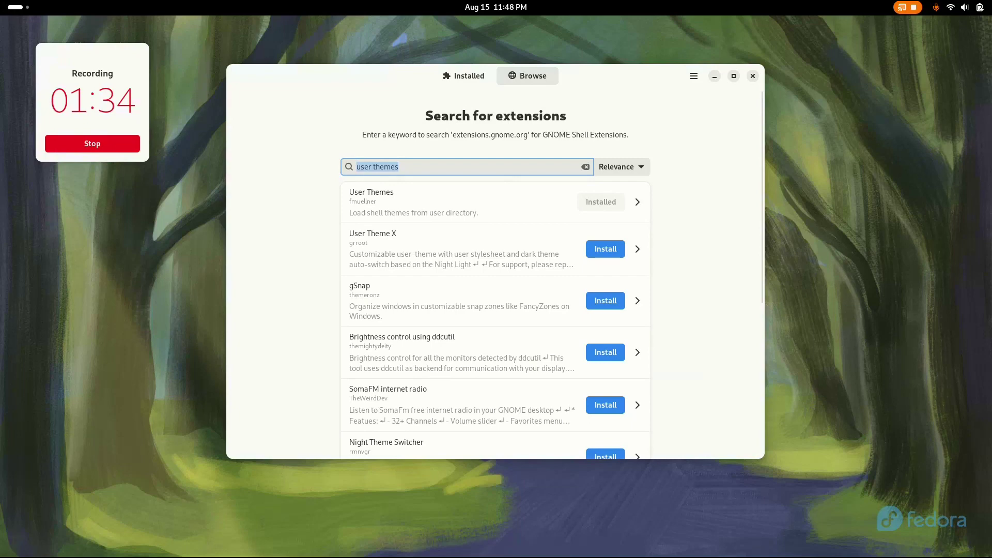
- Enable the installed Blur my Shell extension and turn off Panel blur in its settings
{"action": "left_click", "coordinate": [463, 75]}
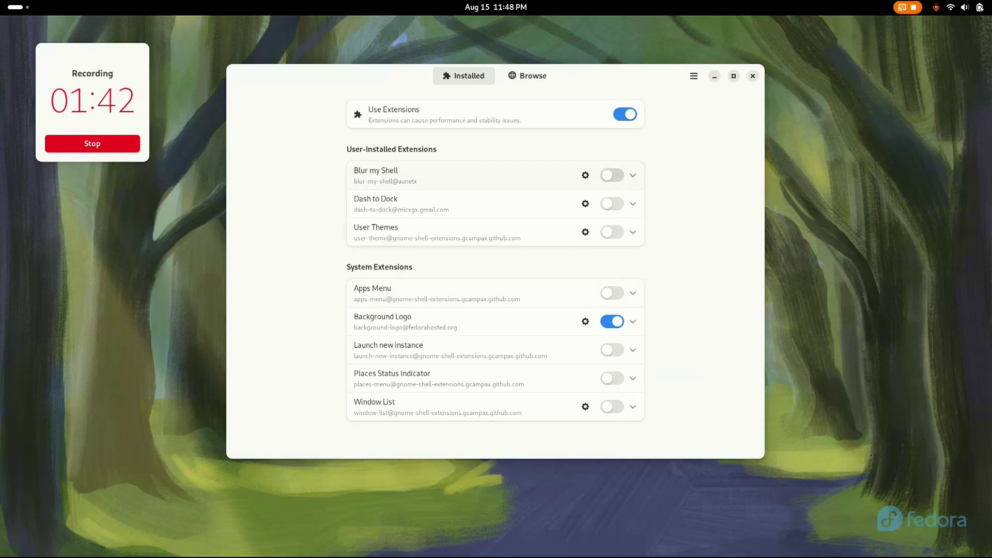
{"action": "left_click", "coordinate": [611, 175]}
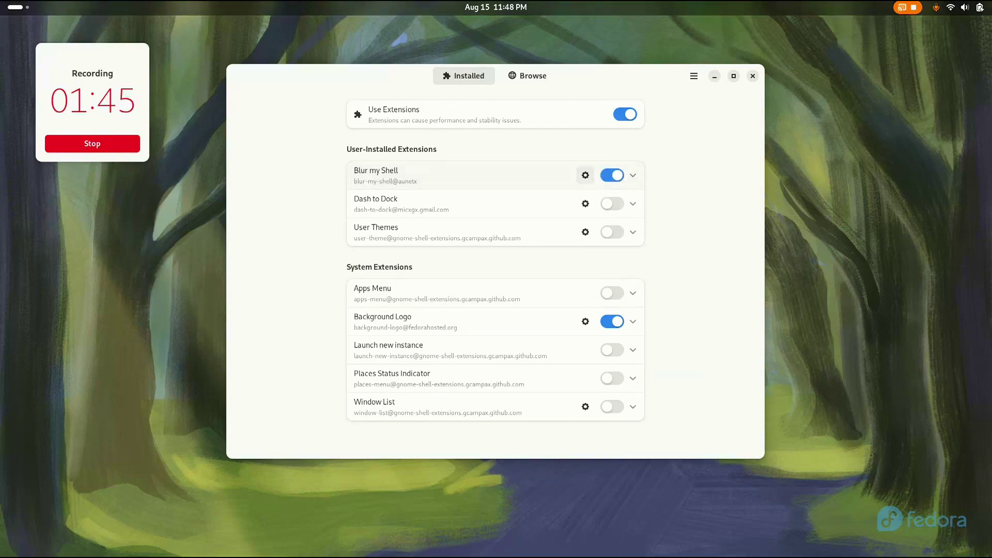
{"action": "left_click", "coordinate": [585, 175]}
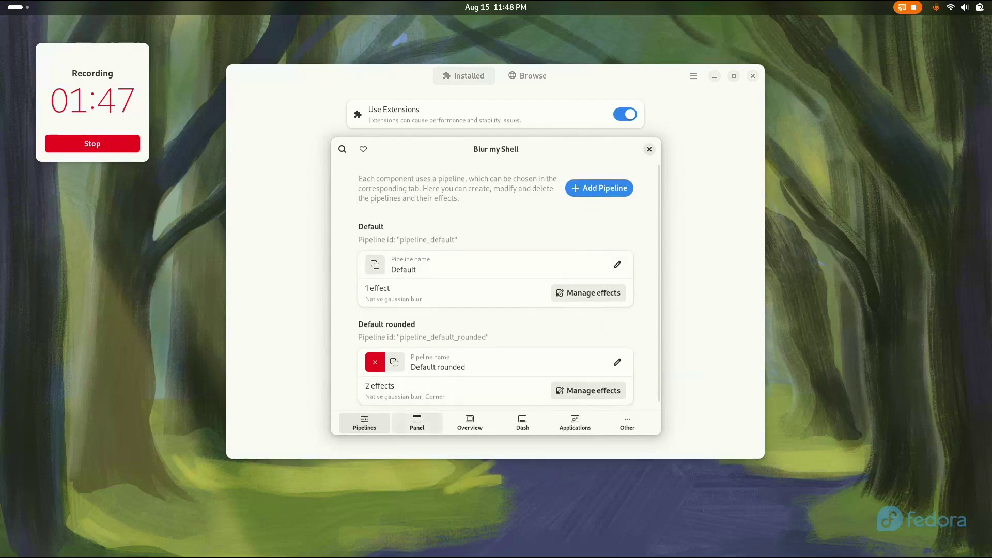
{"action": "left_click", "coordinate": [417, 423]}
{"action": "left_click", "coordinate": [621, 185]}
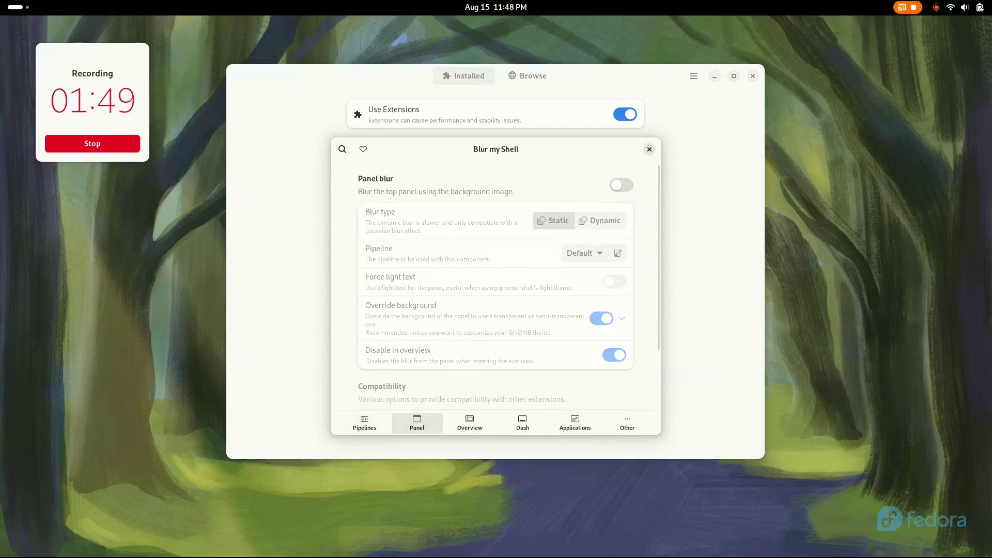
{"action": "left_click", "coordinate": [649, 149]}
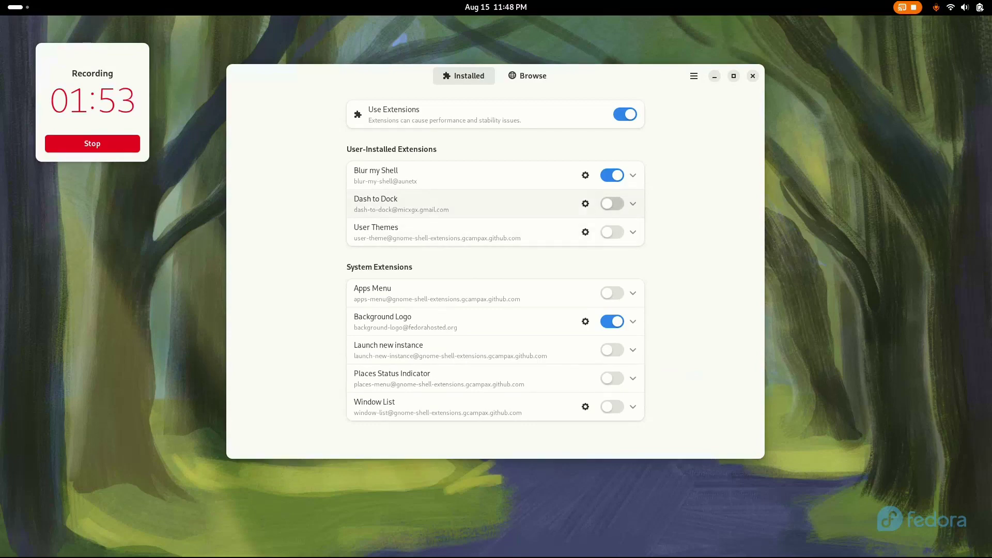
- Enable the Dash to Dock extension and look over its position and size settings
{"action": "left_click", "coordinate": [612, 204]}
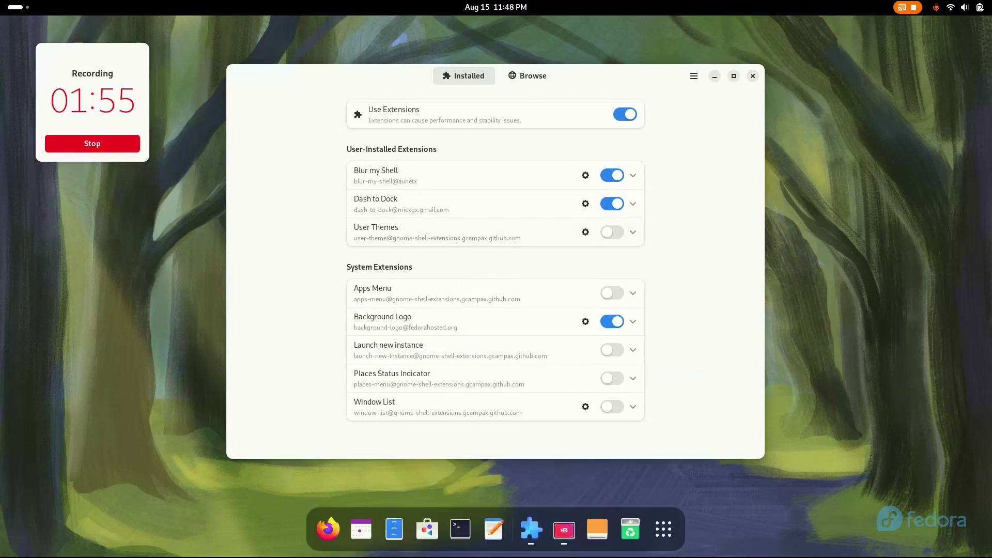
{"action": "left_click", "coordinate": [585, 203]}
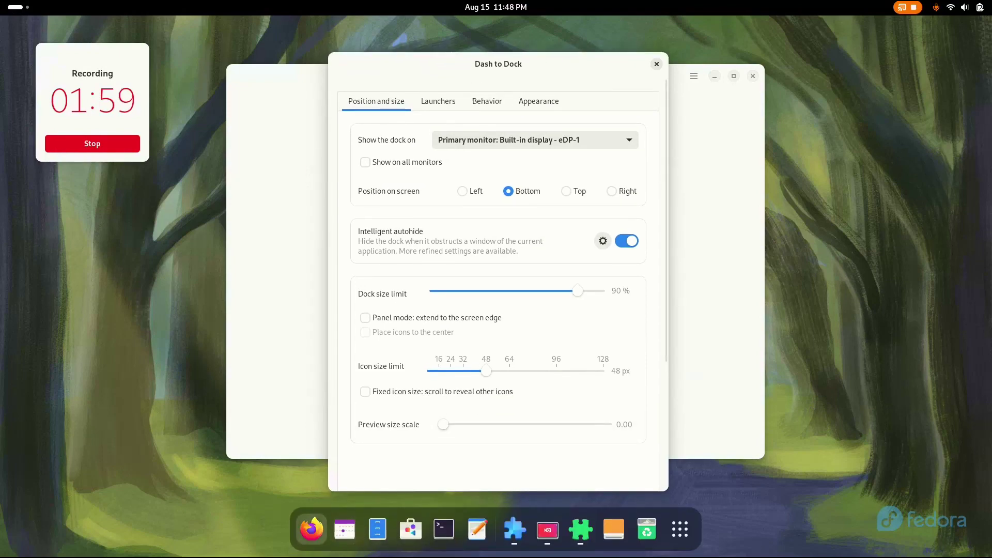
{"action": "key", "text": "Escape"}
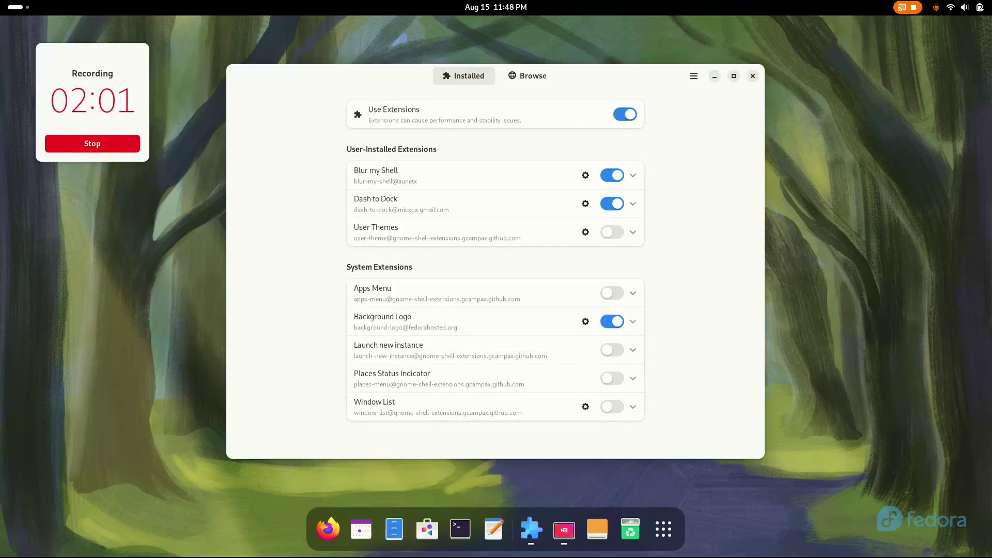
- Close Extension Manager and open Firefox on a blank new tab
{"action": "left_click", "coordinate": [752, 76]}
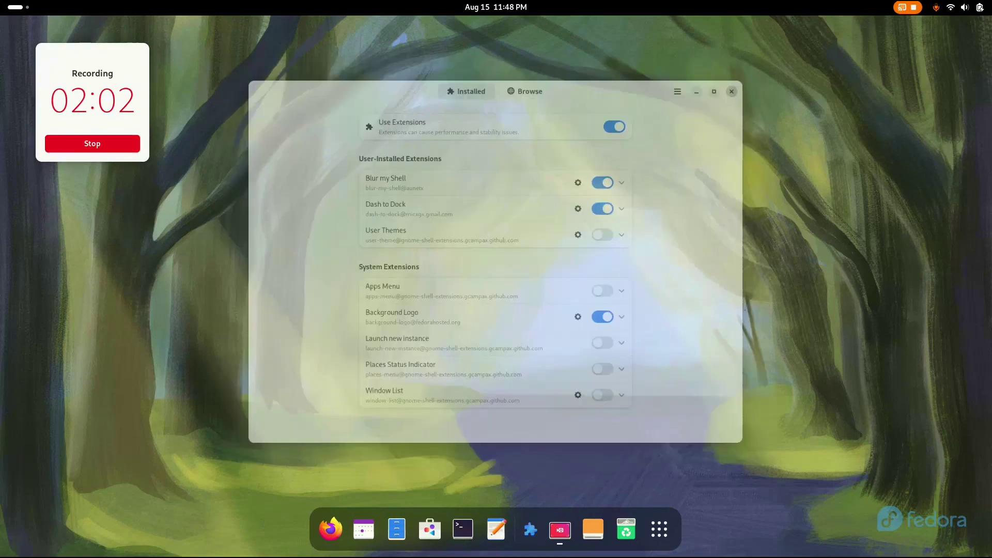
{"action": "left_click", "coordinate": [344, 529]}
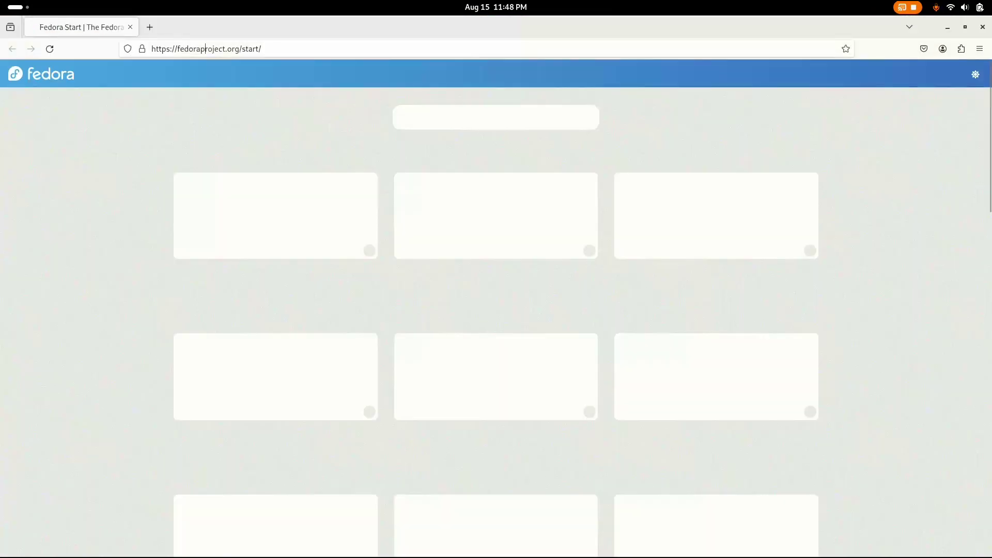
{"action": "left_click", "coordinate": [205, 49]}
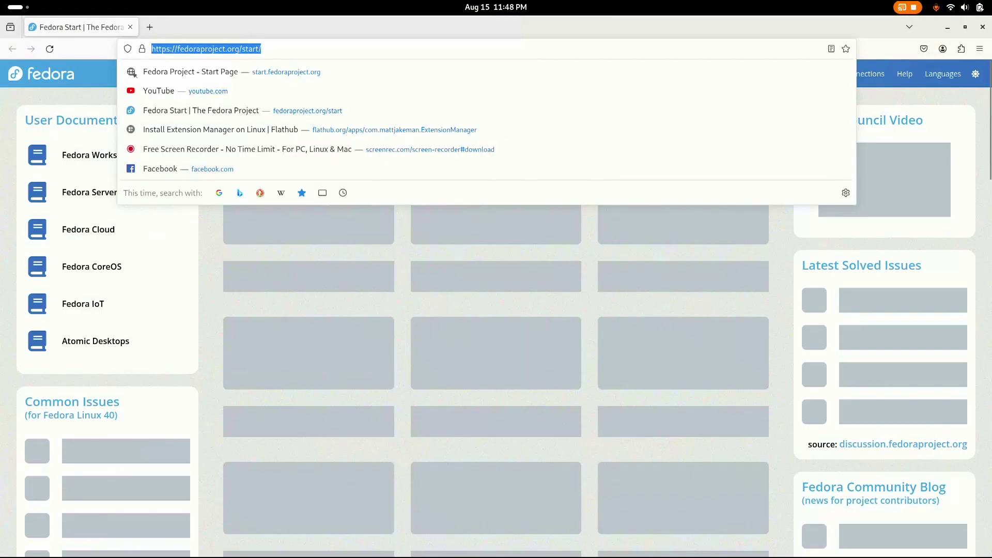
{"action": "key", "text": "ctrl+t"}
{"action": "left_click", "coordinate": [129, 27]}
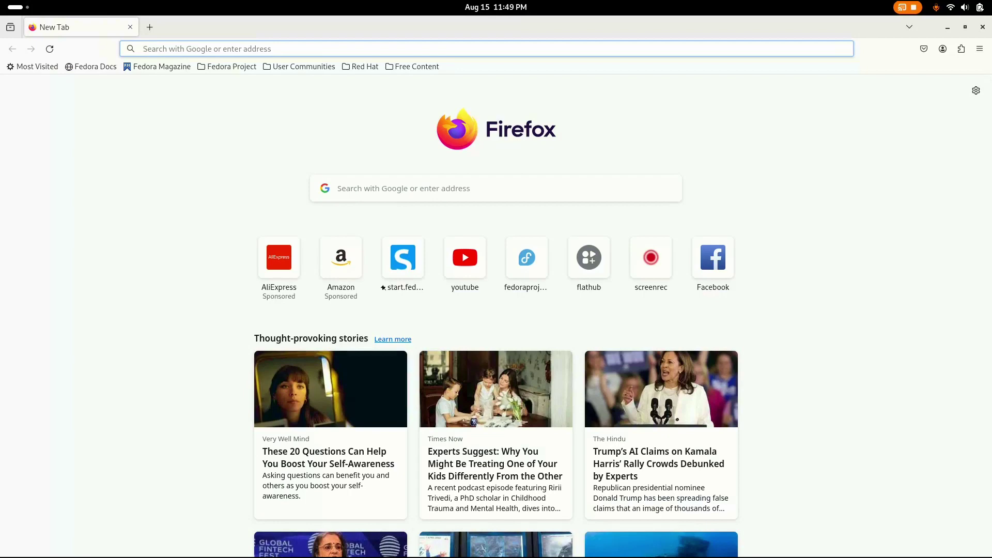
- Search the web for "orchids gtk theme" and show the code download options of the vinceliuice/Orchis-theme GitHub repository
{"action": "type", "text": "orch"}
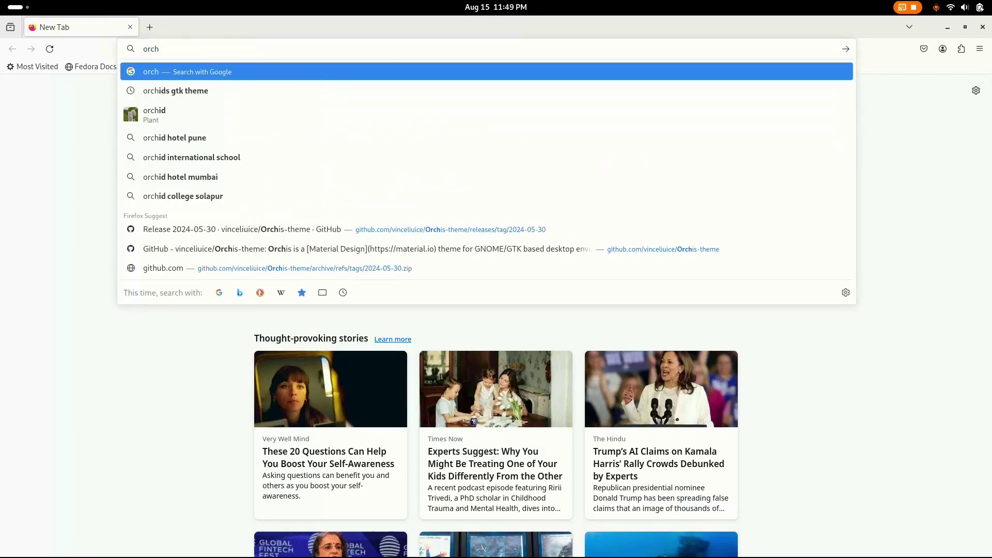
{"action": "key", "text": "Down"}
{"action": "key", "text": "Return"}
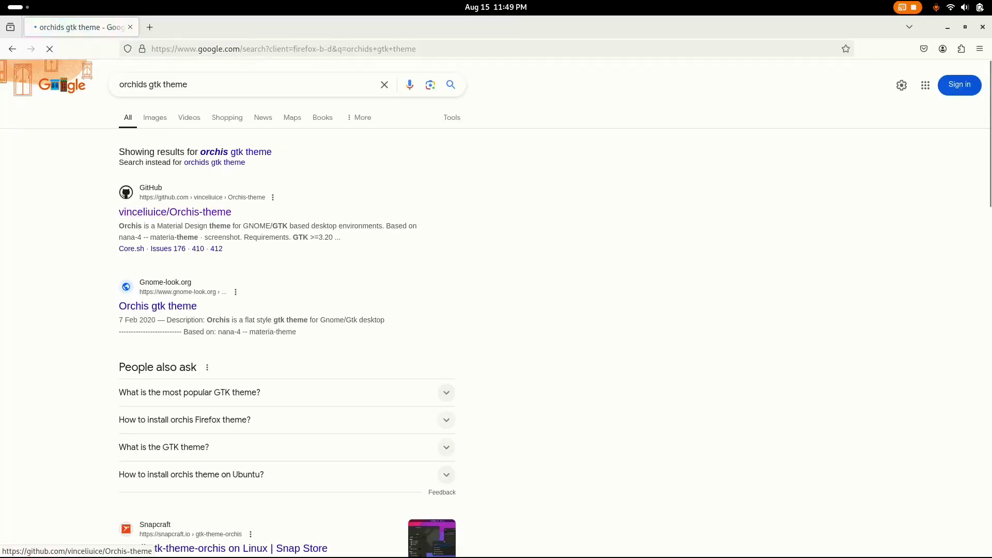
{"action": "left_click", "coordinate": [175, 212]}
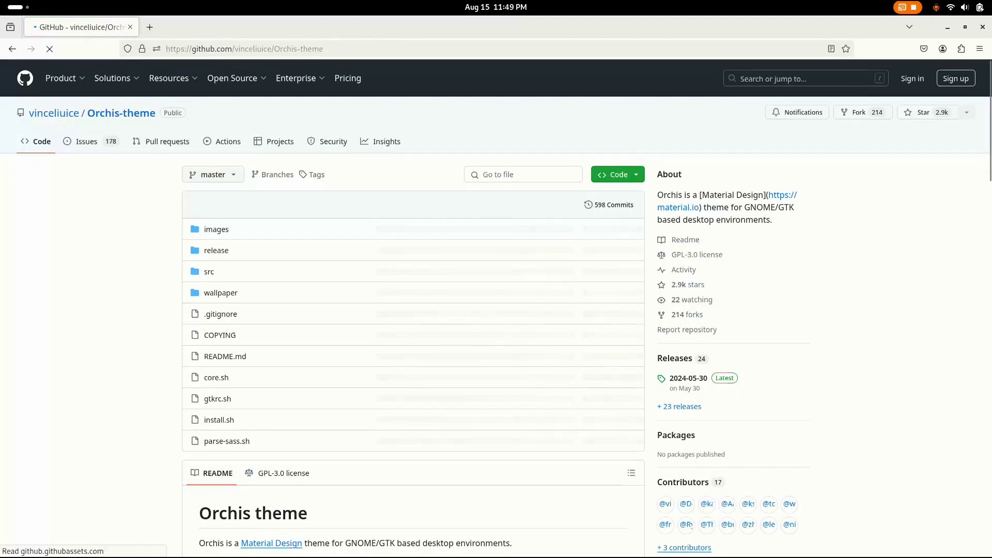
{"action": "left_click", "coordinate": [617, 174]}
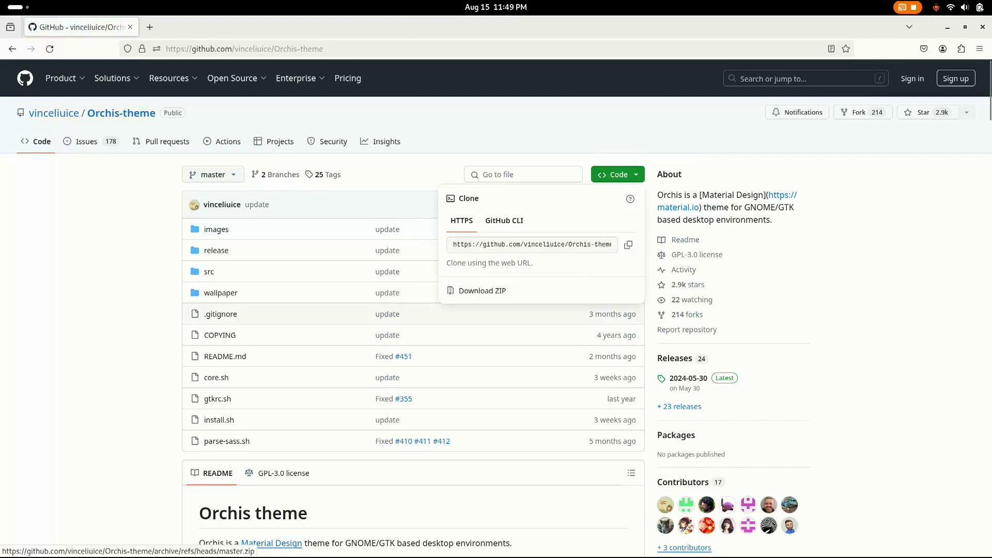
- Search the web for "papirus icon theme" and open the PapirusDevelopmentTeam/papirus-icon-theme GitHub repository
{"action": "key", "text": "ctrl+l"}
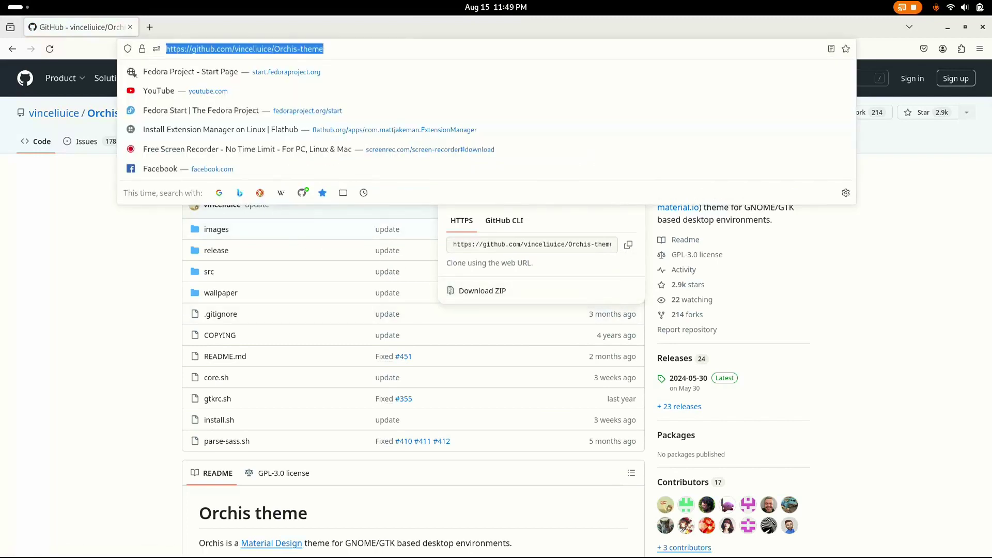
{"action": "type", "text": "pa"}
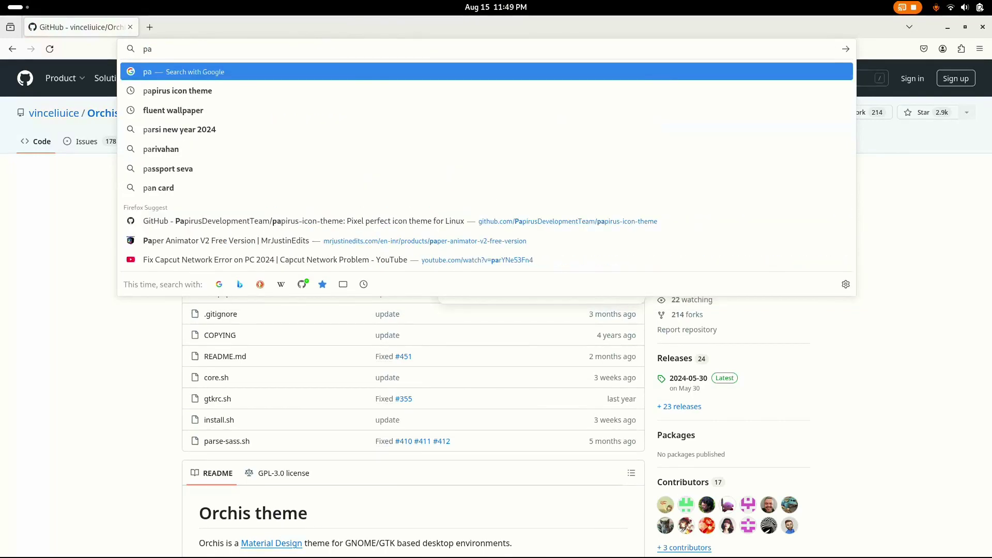
{"action": "key", "text": "Down"}
{"action": "key", "text": "Return"}
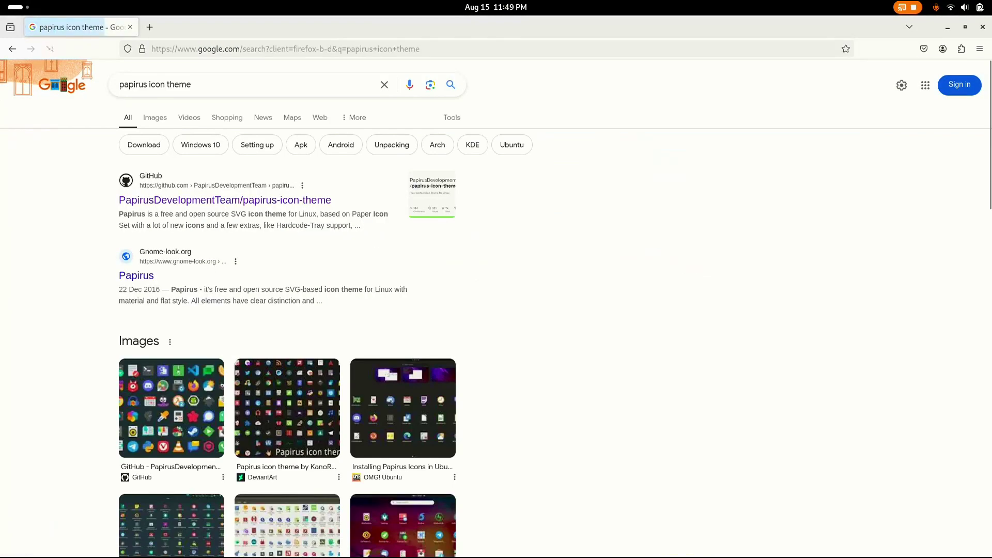
{"action": "left_click", "coordinate": [224, 200]}
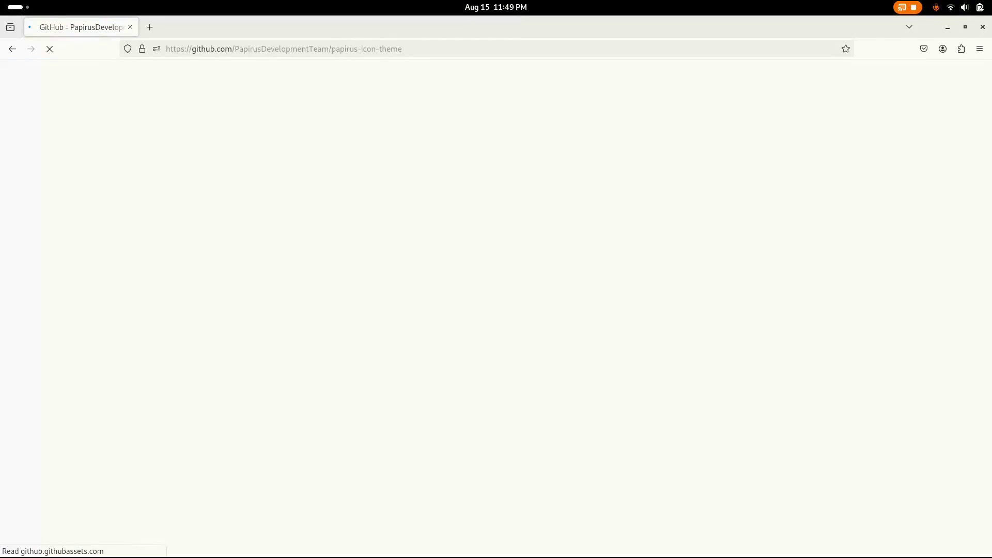
- Look over the Papirus README and its icon preview, and show the repository's code download options
{"action": "scroll", "coordinate": [221, 398], "scroll_direction": "down", "scroll_amount": 4}
{"action": "scroll", "coordinate": [239, 381], "scroll_direction": "up", "scroll_amount": 4}
{"action": "scroll", "coordinate": [414, 314], "scroll_direction": "down", "scroll_amount": 7}
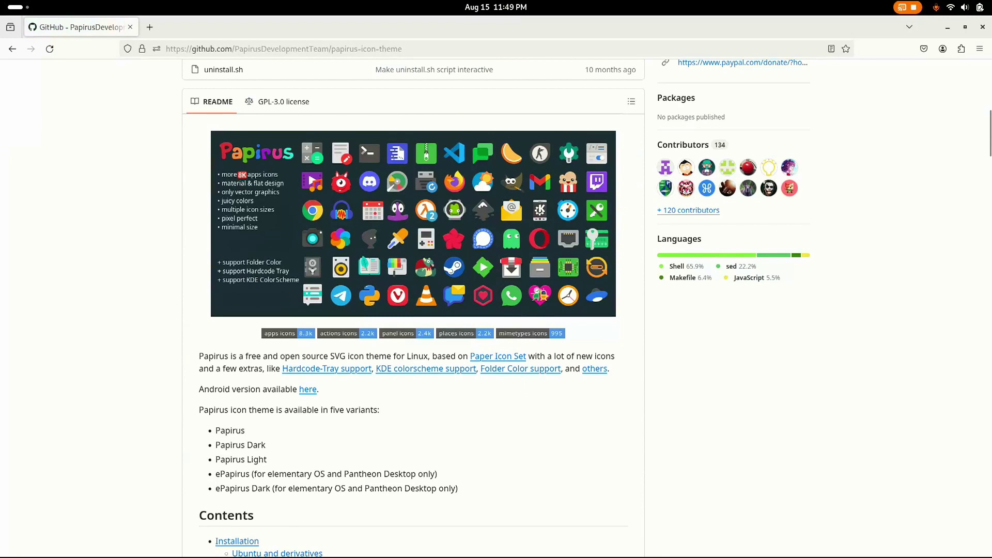
{"action": "scroll", "coordinate": [413, 310], "scroll_direction": "up", "scroll_amount": 4}
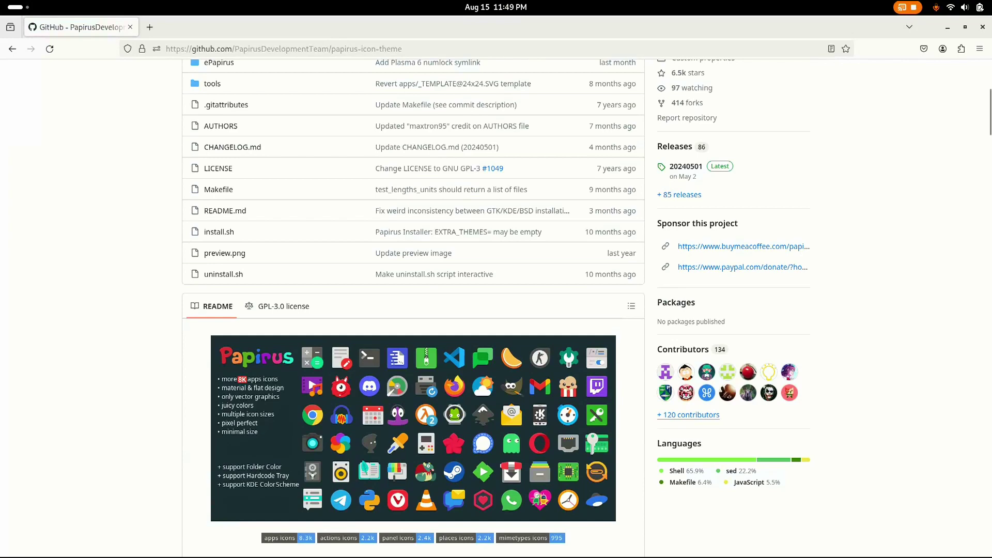
{"action": "scroll", "coordinate": [413, 362], "scroll_direction": "up", "scroll_amount": 5}
{"action": "left_click", "coordinate": [617, 175]}
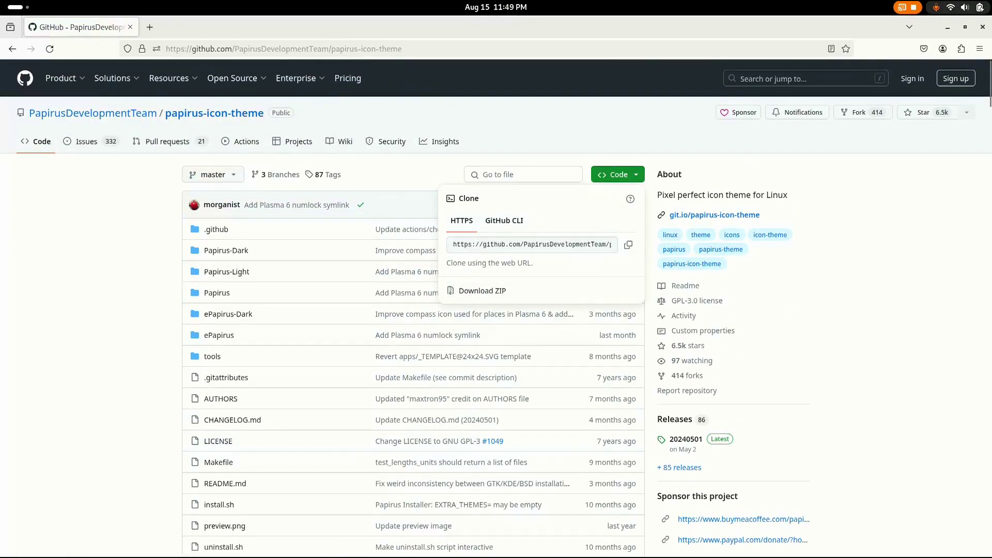
- Close Firefox, switch to Files at the Downloads folder, and view the extraction options for the Papirus and Orchis zip archives
{"action": "left_click", "coordinate": [981, 26]}
{"action": "left_click", "coordinate": [410, 532]}
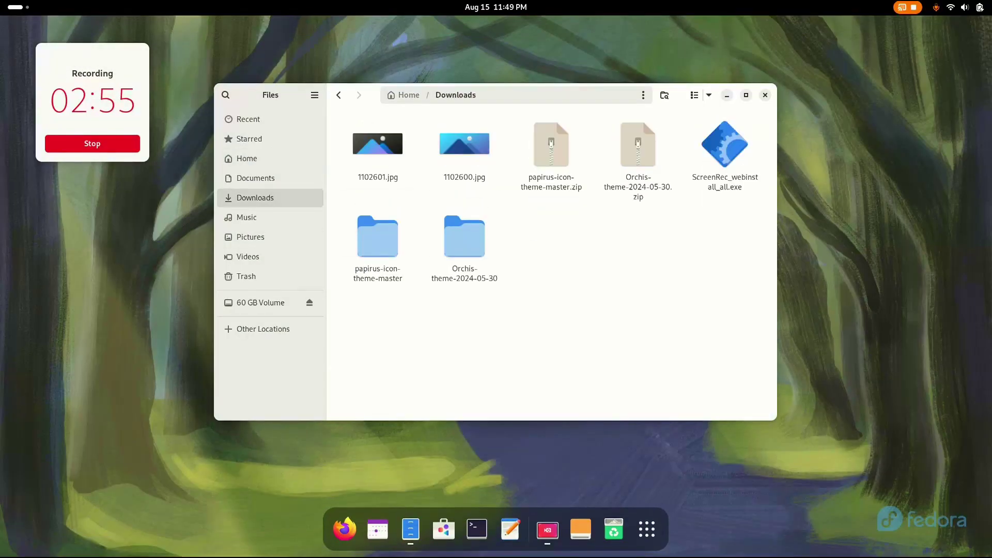
{"action": "left_click", "coordinate": [550, 155]}
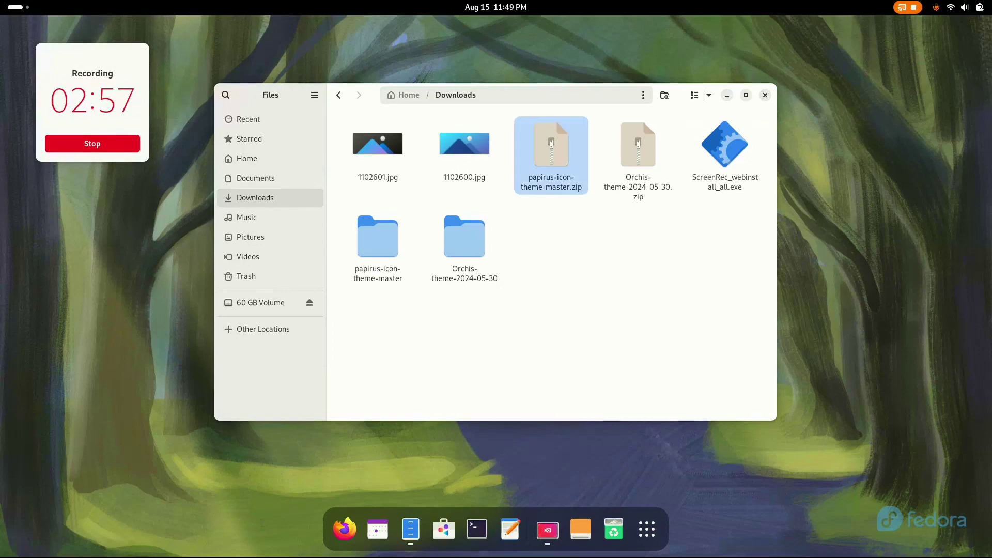
{"action": "left_click", "coordinate": [620, 161], "text": "ctrl"}
{"action": "right_click", "coordinate": [620, 160]}
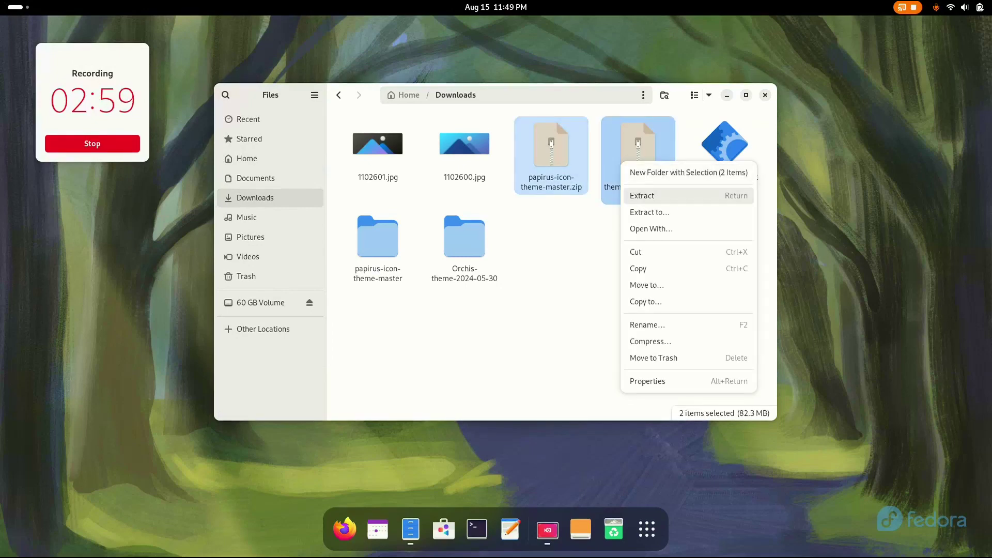
{"action": "key", "text": "Escape"}
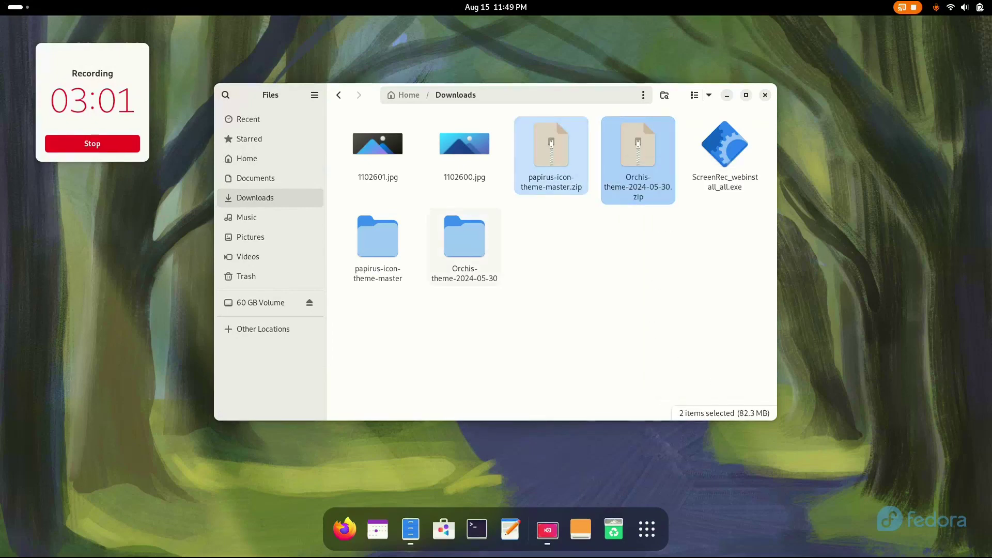
- Run install.sh from the Orchis-theme-2024-05-30 folder as a program
{"action": "double_click", "coordinate": [464, 242]}
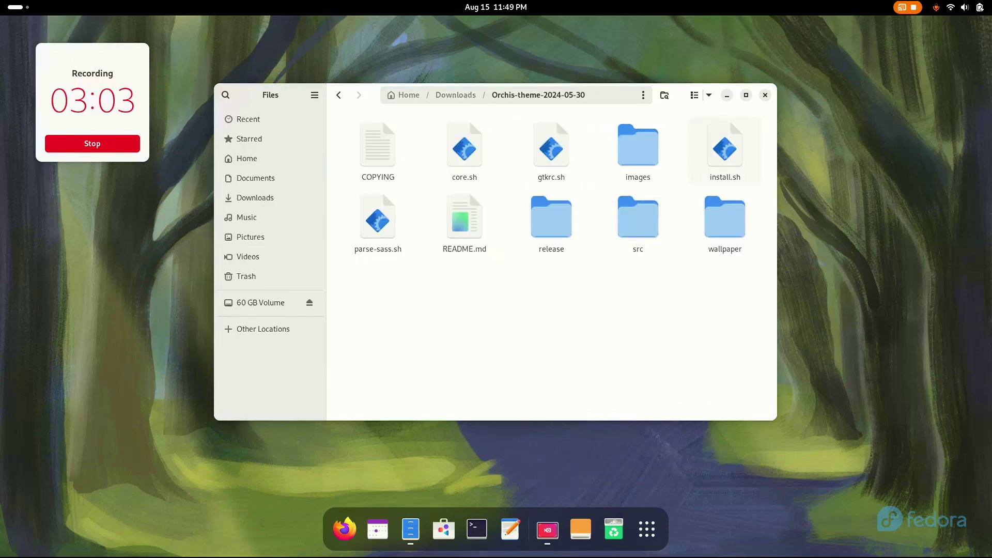
{"action": "right_click", "coordinate": [737, 138]}
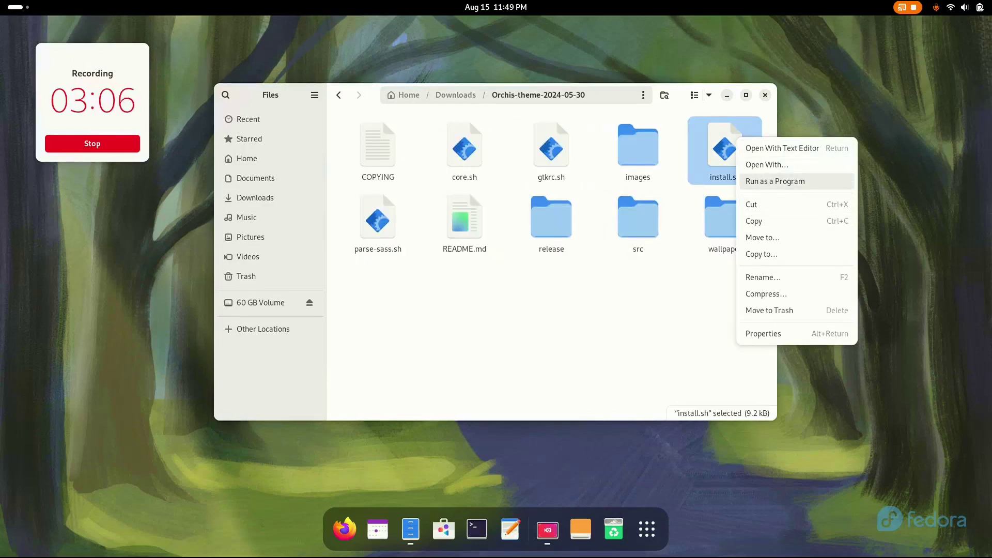
{"action": "left_click", "coordinate": [775, 181]}
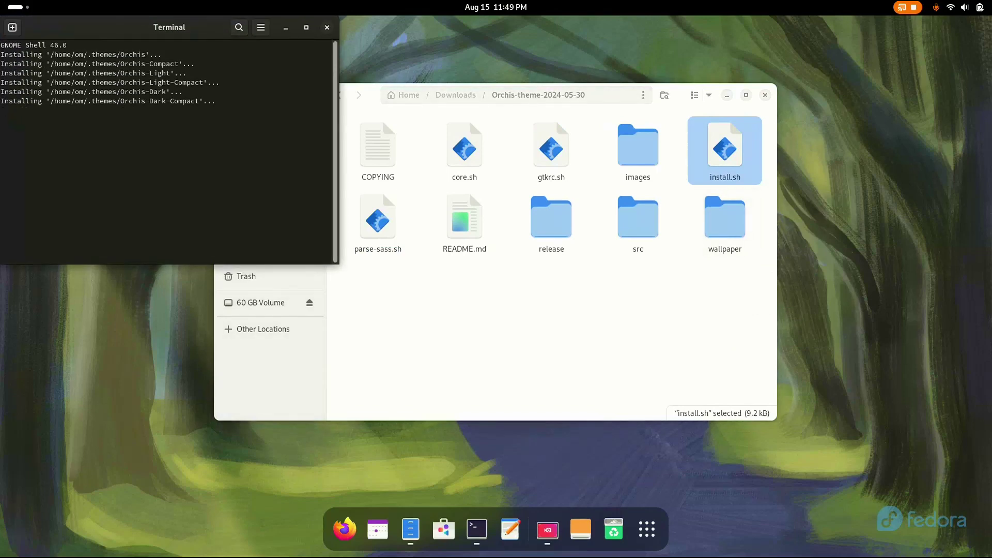
- Run install.sh from the papirus-icon-theme-master folder in Downloads as a program, and return to Downloads
{"action": "left_click", "coordinate": [455, 95]}
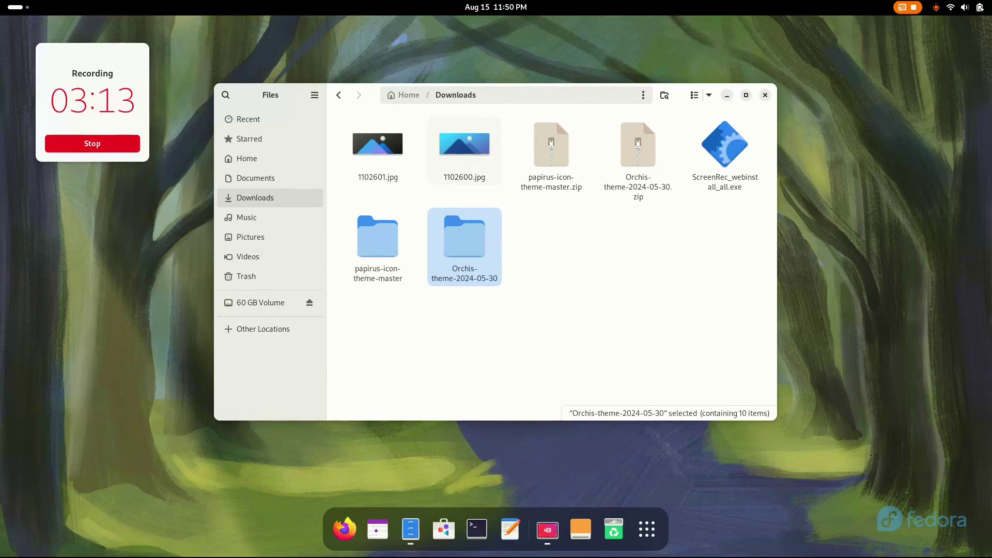
{"action": "double_click", "coordinate": [378, 247]}
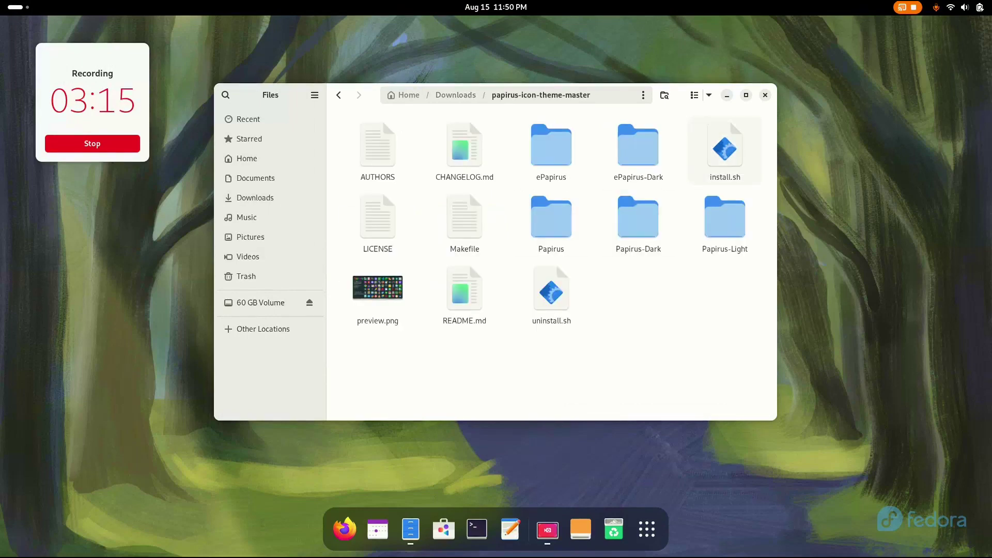
{"action": "right_click", "coordinate": [695, 145]}
{"action": "left_click", "coordinate": [723, 187]}
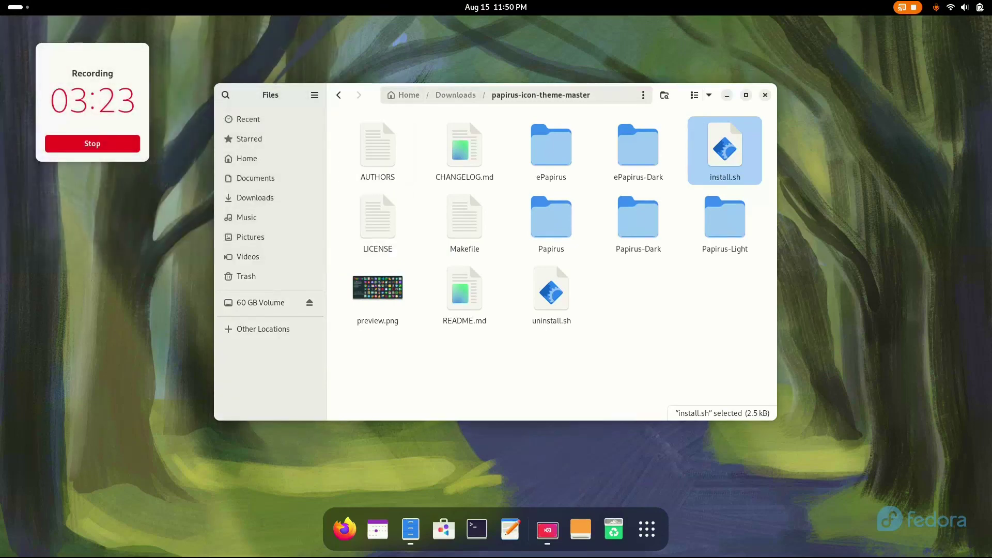
{"action": "left_click", "coordinate": [455, 94]}
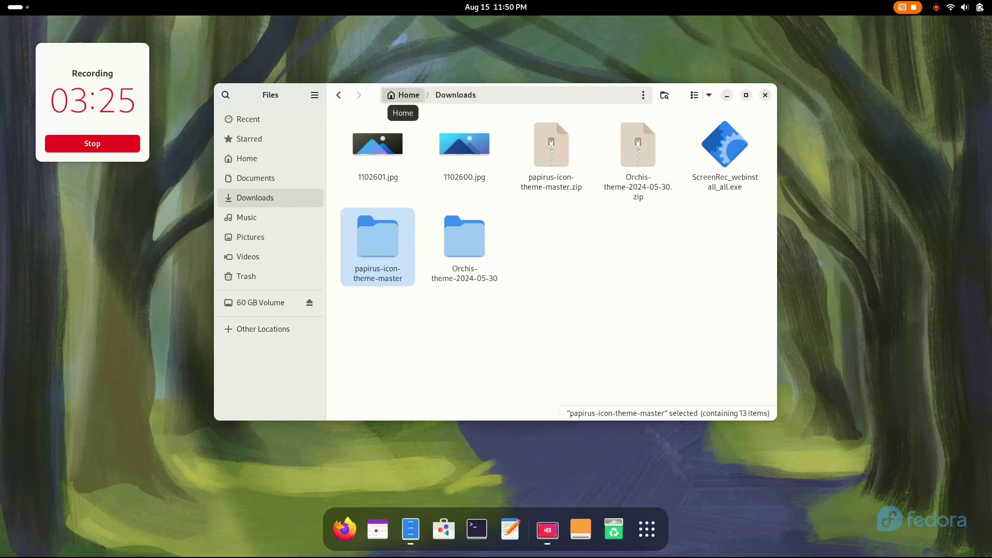
{"action": "left_click_drag", "start_coordinate": [500, 191], "coordinate": [447, 183]}
{"action": "key", "text": "Escape"}
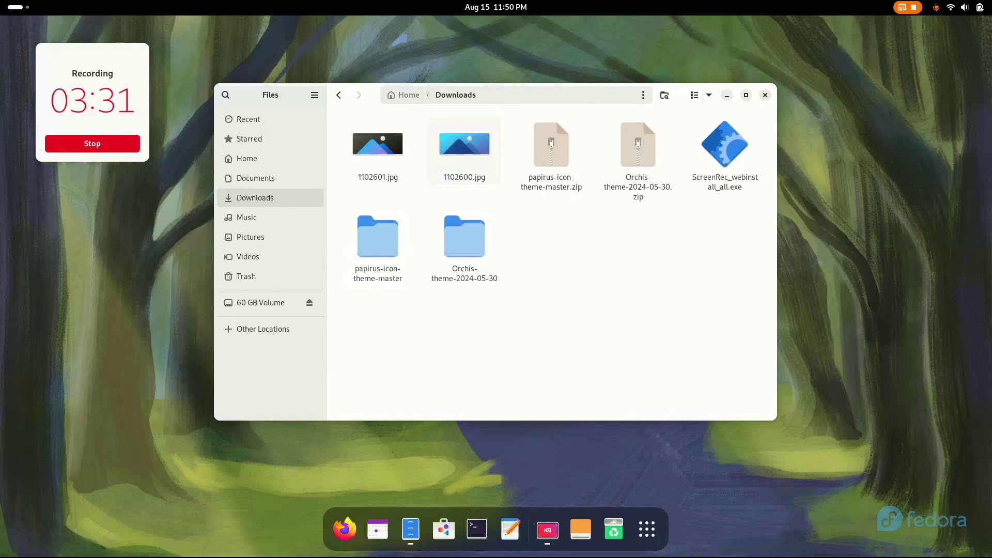
{"action": "right_click", "coordinate": [477, 166]}
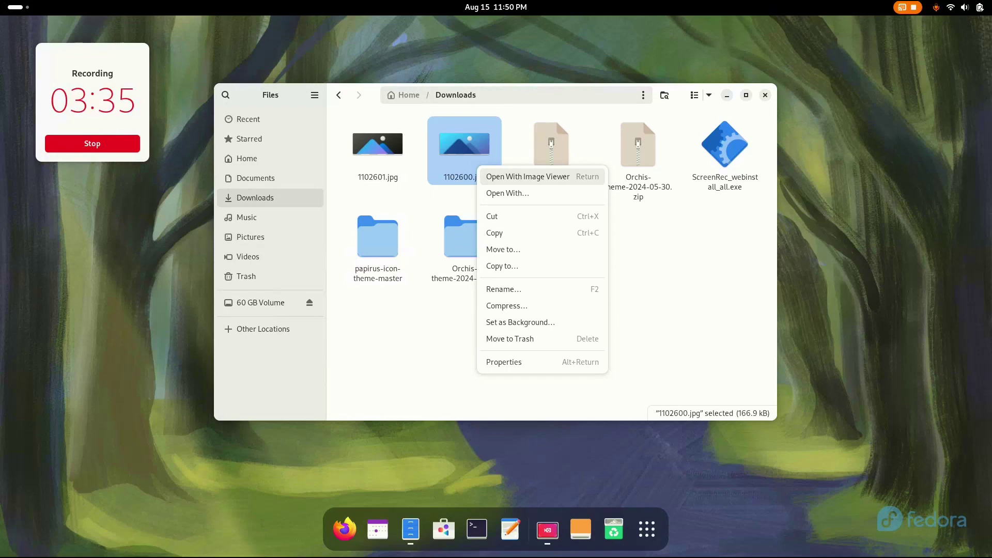
{"action": "left_click", "coordinate": [508, 193]}
{"action": "key", "text": "Escape"}
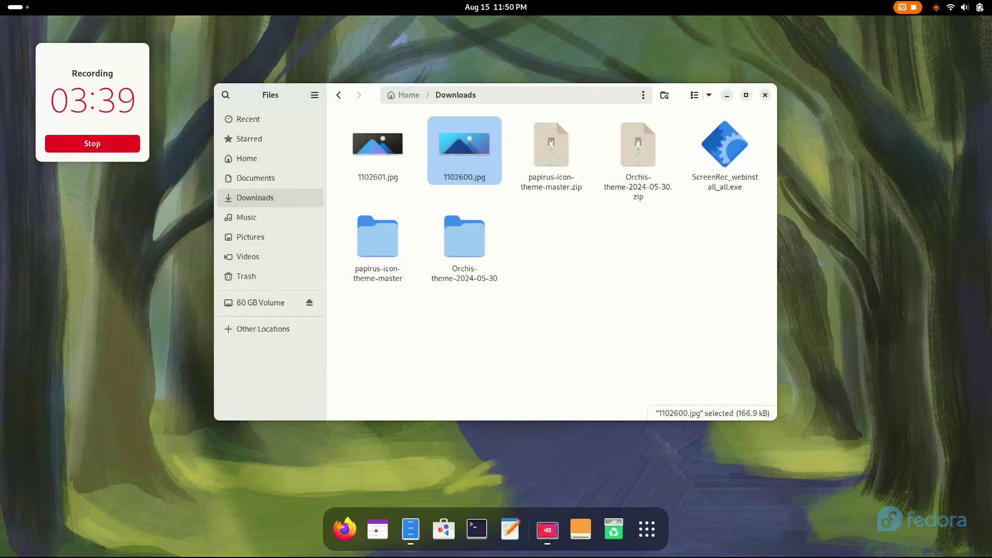
- Set the image 1102600.jpg from Downloads as the desktop background and close Files
{"action": "right_click", "coordinate": [452, 164]}
{"action": "left_click", "coordinate": [494, 317]}
{"action": "left_click", "coordinate": [600, 185]}
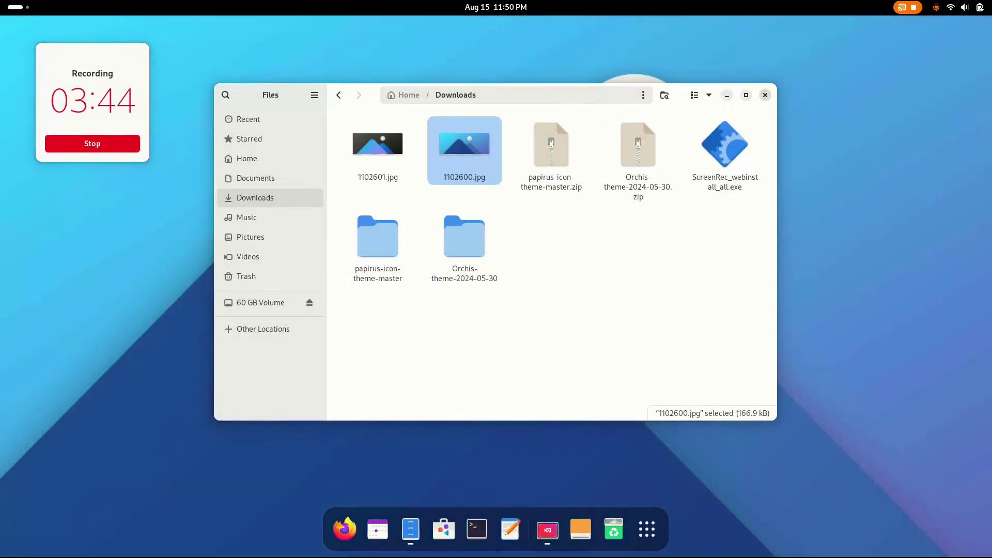
{"action": "left_click", "coordinate": [764, 95]}
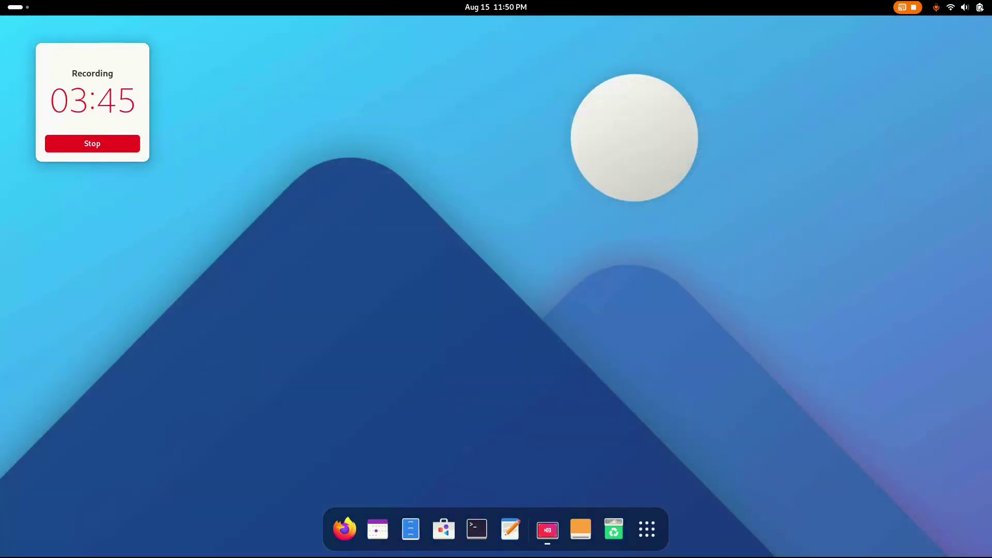
- Launch Tweaks from the Utilities folder of the application overview
{"action": "left_click", "coordinate": [646, 528]}
{"action": "left_click", "coordinate": [823, 313]}
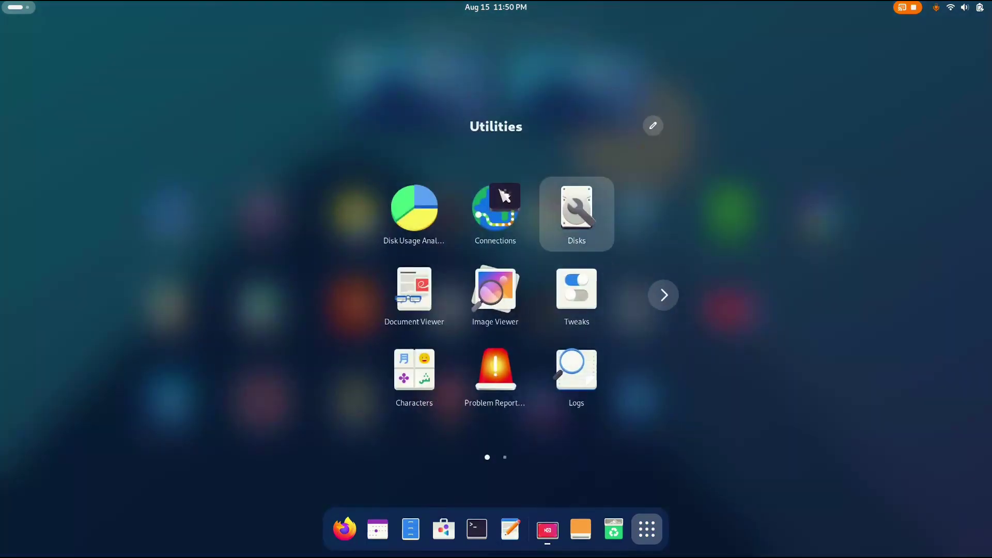
{"action": "left_click", "coordinate": [576, 295]}
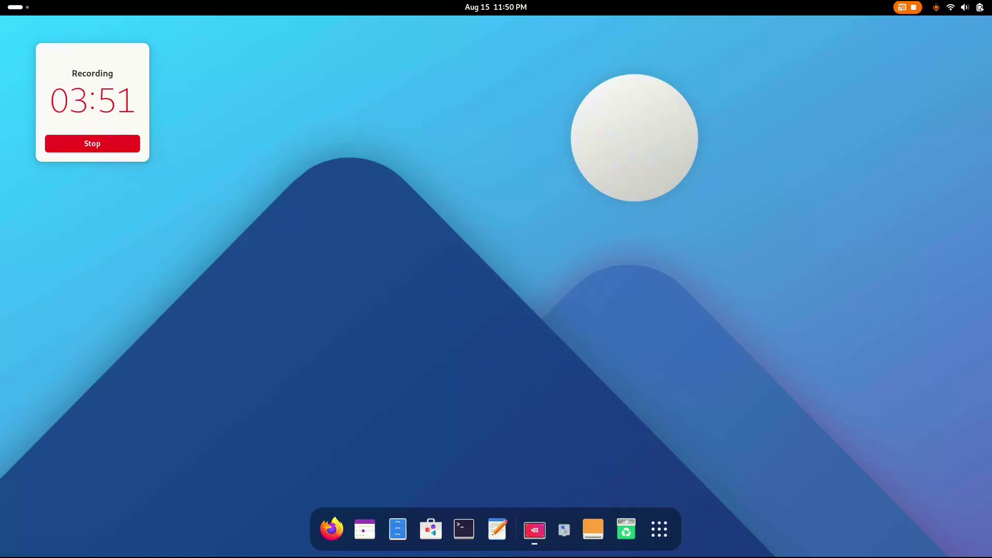
- Look through the Tweaks sections, including the Windows settings, and bring up the Appearance settings
{"action": "key", "text": "Up"}
{"action": "key", "text": "Up"}
{"action": "key", "text": "Up"}
{"action": "key", "text": "Down"}
{"action": "key", "text": "Down"}
{"action": "key", "text": "Down"}
{"action": "key", "text": "Down"}
{"action": "key", "text": "Down"}
{"action": "key", "text": "Return"}
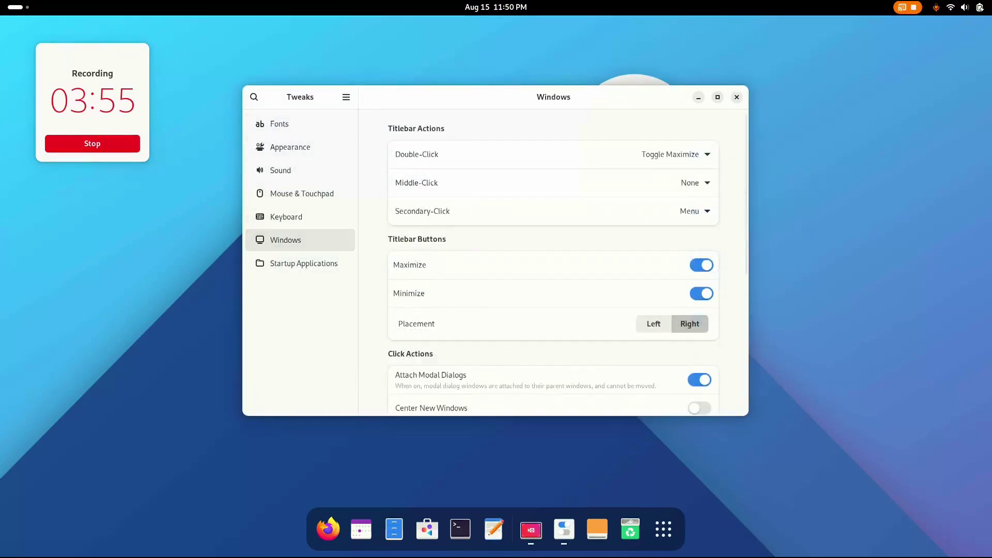
{"action": "key", "text": "Down"}
{"action": "key", "text": "Up"}
{"action": "key", "text": "Up"}
{"action": "key", "text": "Down"}
{"action": "key", "text": "Up"}
{"action": "key", "text": "Up"}
{"action": "key", "text": "Up"}
{"action": "key", "text": "Up"}
{"action": "key", "text": "Return"}
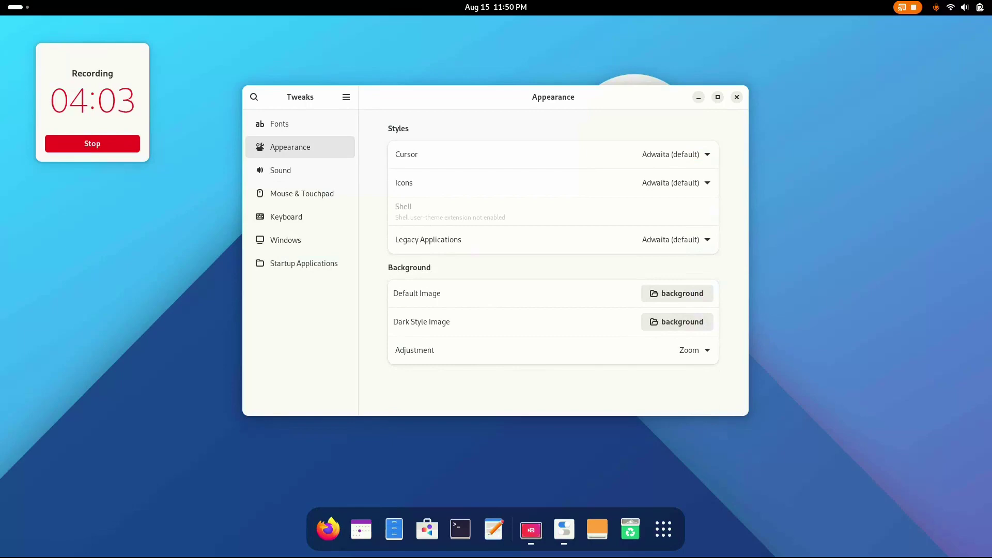
- Close Tweaks, enable the User Themes extension in Extension Manager and close the extension window
{"action": "left_click", "coordinate": [736, 97]}
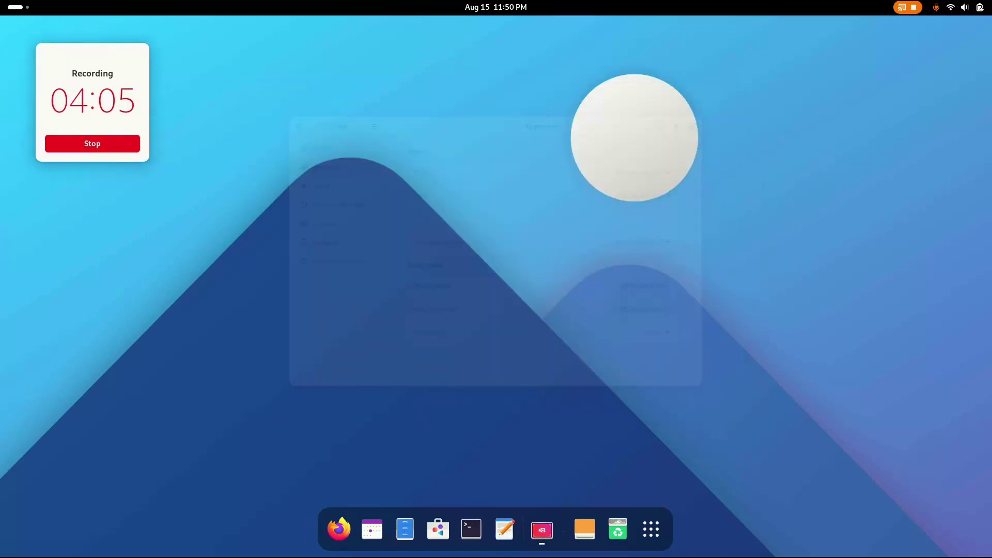
{"action": "left_click", "coordinate": [647, 529]}
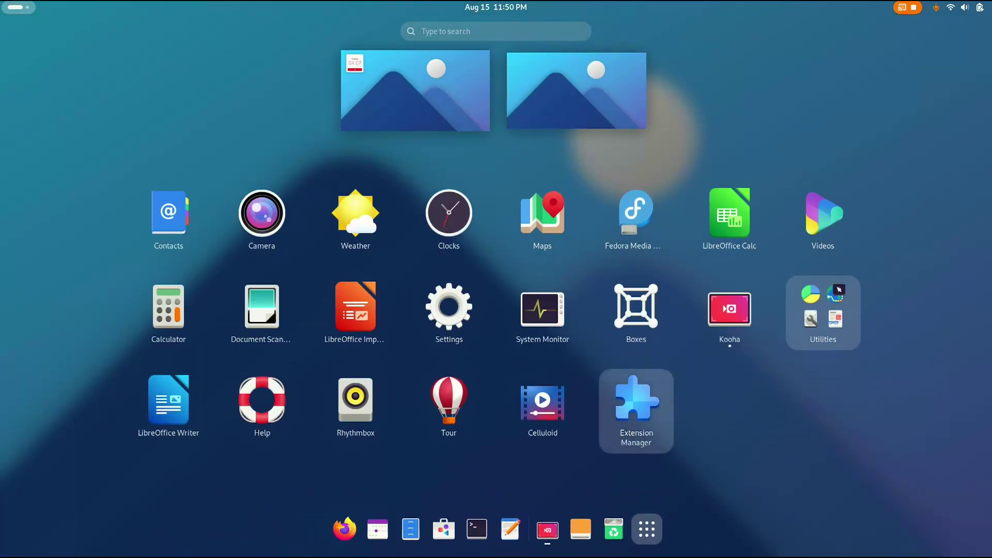
{"action": "left_click", "coordinate": [635, 410]}
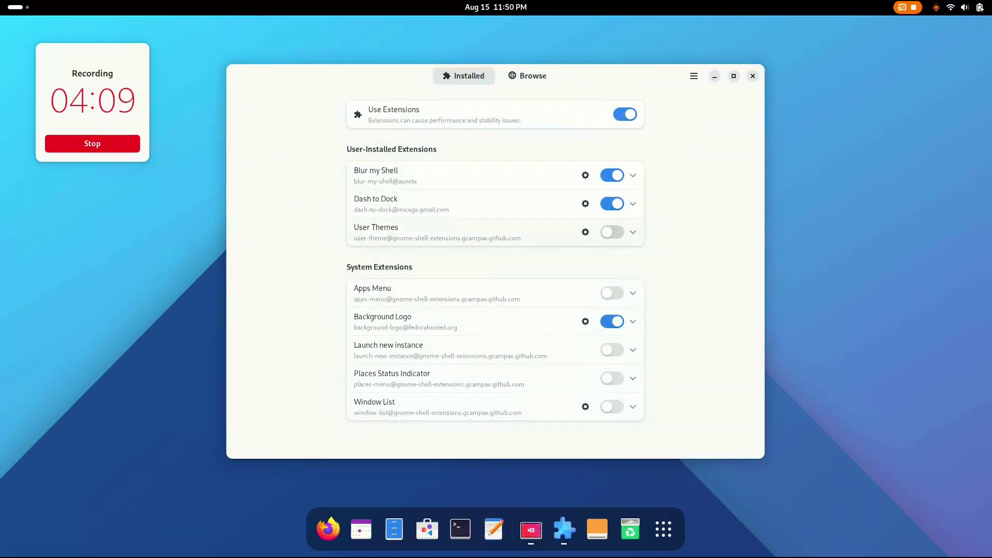
{"action": "left_click", "coordinate": [611, 232]}
{"action": "left_click", "coordinate": [752, 75]}
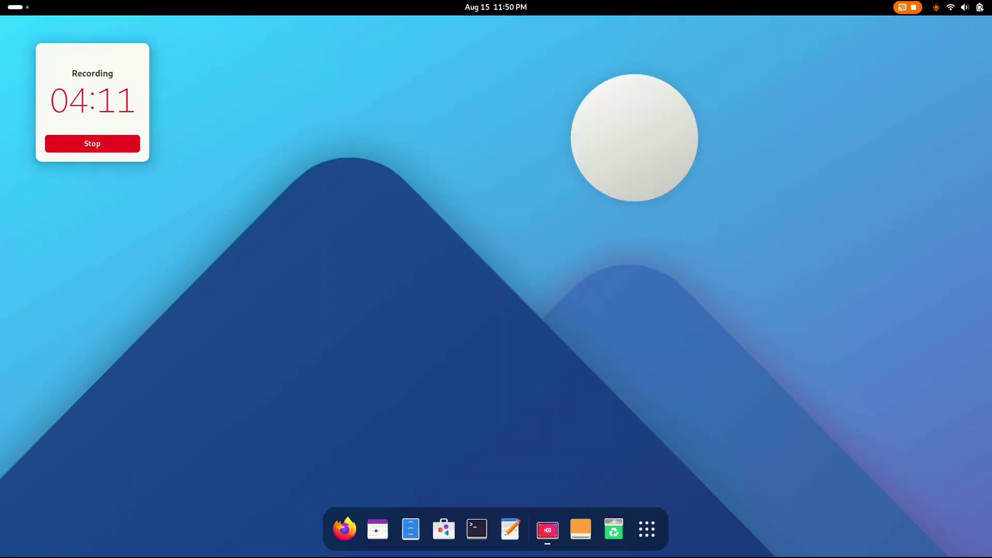
- Relaunch Tweaks from the Utilities folder, bring up its Appearance settings and minimize the window
{"action": "left_click", "coordinate": [647, 529]}
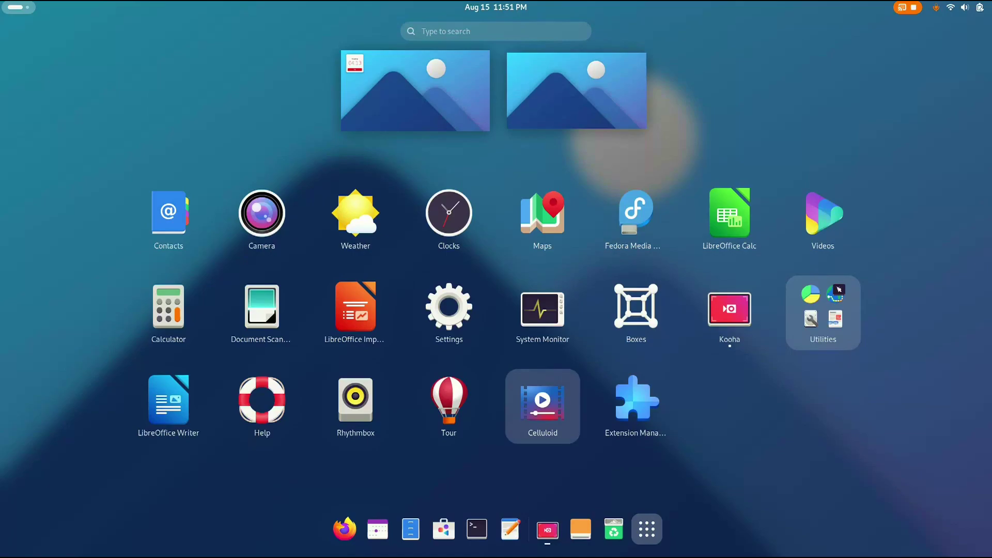
{"action": "left_click", "coordinate": [823, 313]}
{"action": "left_click", "coordinate": [577, 295]}
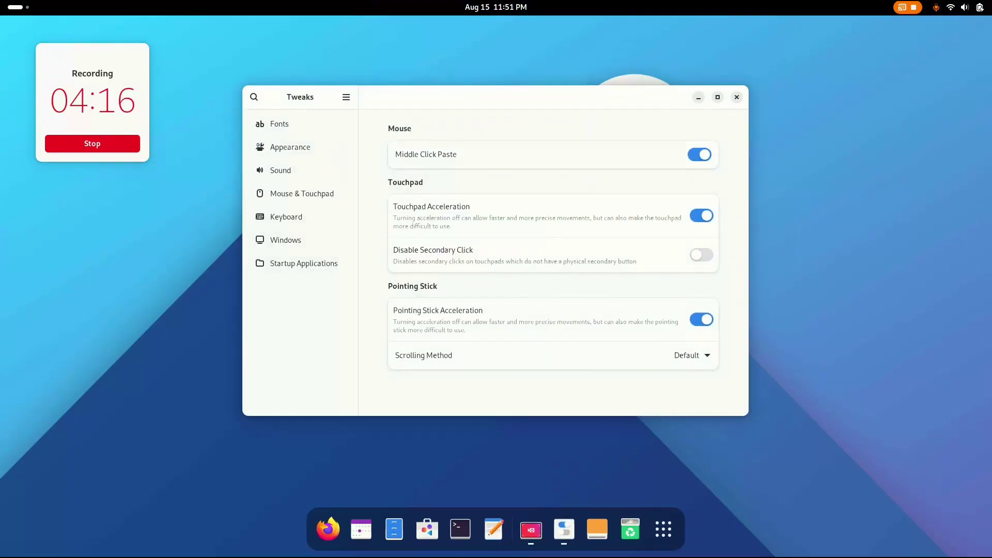
{"action": "left_click", "coordinate": [299, 147]}
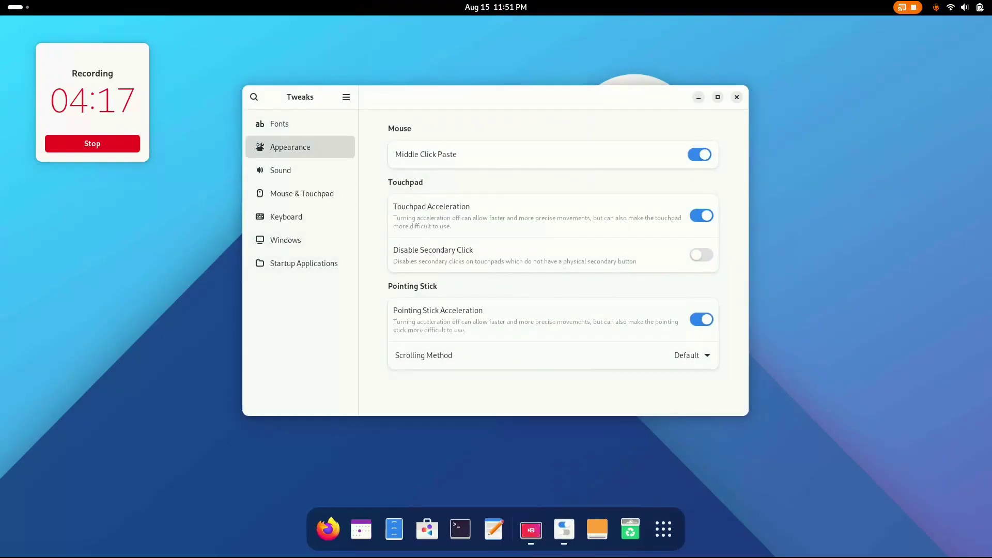
{"action": "left_click", "coordinate": [676, 182]}
{"action": "left_click", "coordinate": [676, 183]}
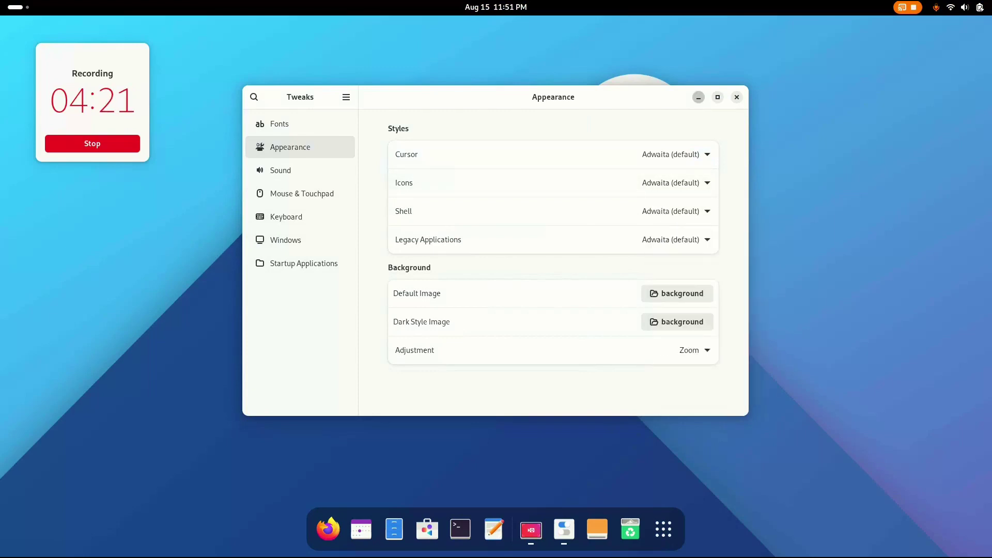
{"action": "left_click", "coordinate": [698, 97]}
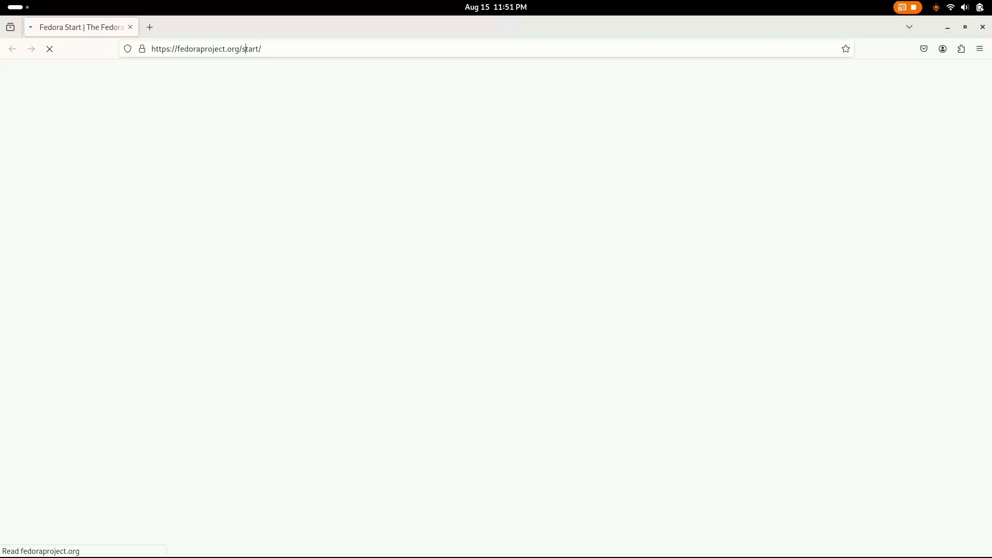
- In Firefox, look up the Bibata cursor theme and open the Bibata Modern Ice page on gnome-look.org
{"action": "left_click", "coordinate": [246, 49]}
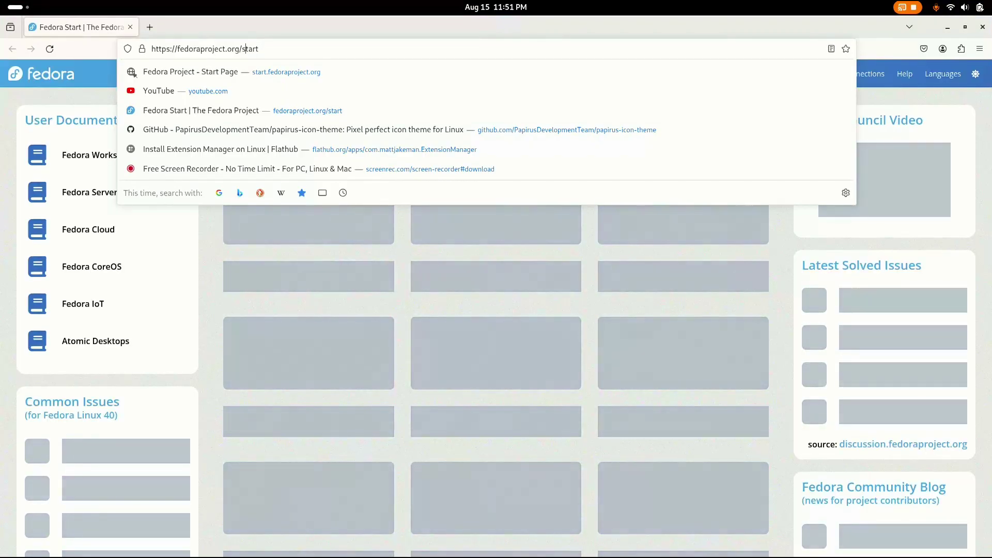
{"action": "key", "text": "ctrl+l"}
{"action": "type", "text": "biba"}
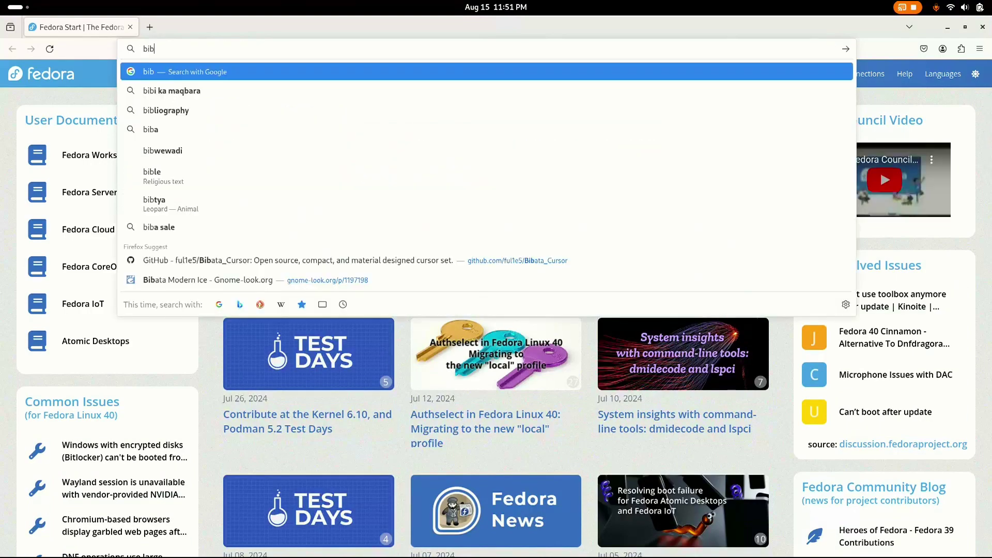
{"action": "key", "text": "Down"}
{"action": "key", "text": "Down"}
{"action": "key", "text": "Down"}
{"action": "key", "text": "Down"}
{"action": "key", "text": "Down"}
{"action": "key", "text": "Down"}
{"action": "key", "text": "Down"}
{"action": "key", "text": "Down"}
{"action": "key", "text": "Down"}
{"action": "key", "text": "Return"}
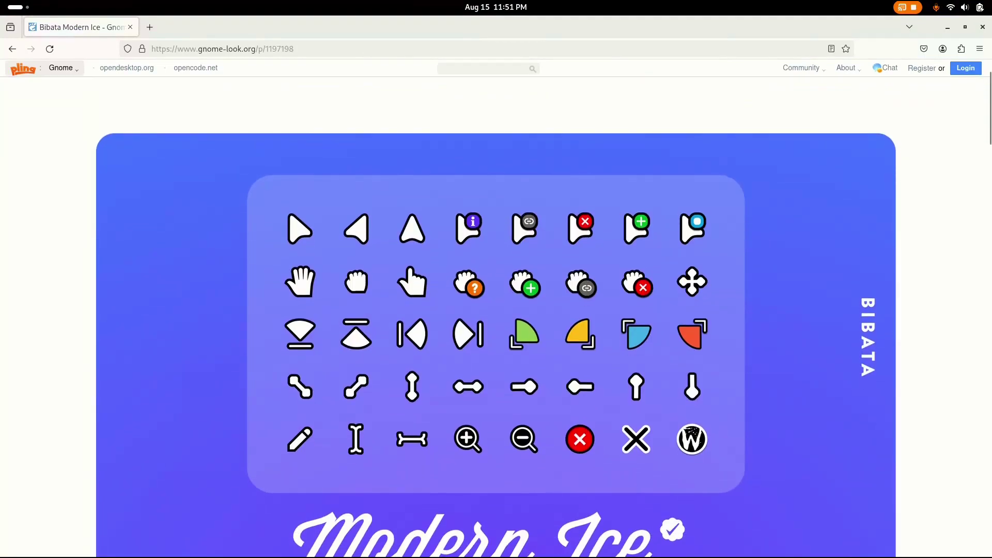
- Close the browser, check the contents of the Downloads folder in Files and close it
{"action": "left_click", "coordinate": [982, 27]}
{"action": "left_click", "coordinate": [393, 528]}
{"action": "left_click", "coordinate": [254, 197]}
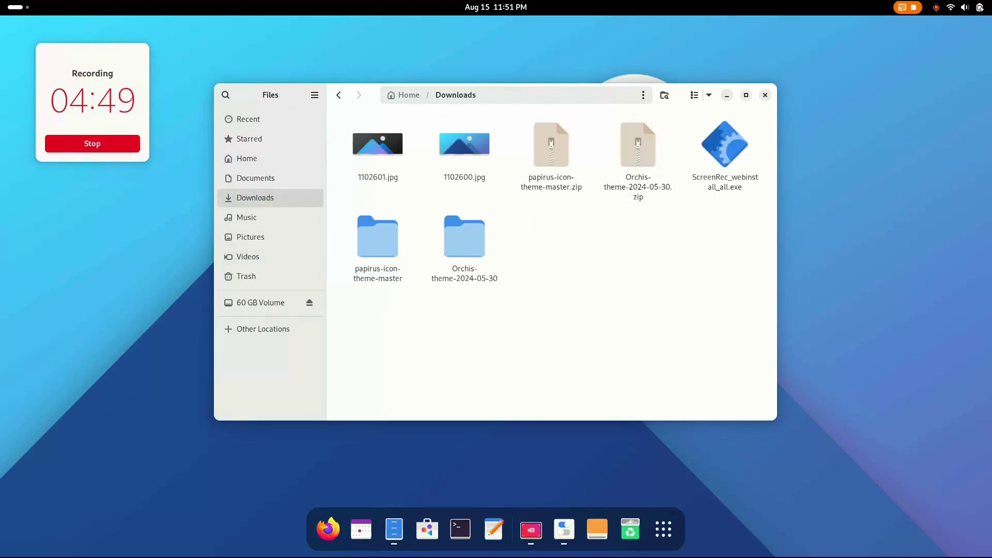
{"action": "left_click", "coordinate": [764, 95]}
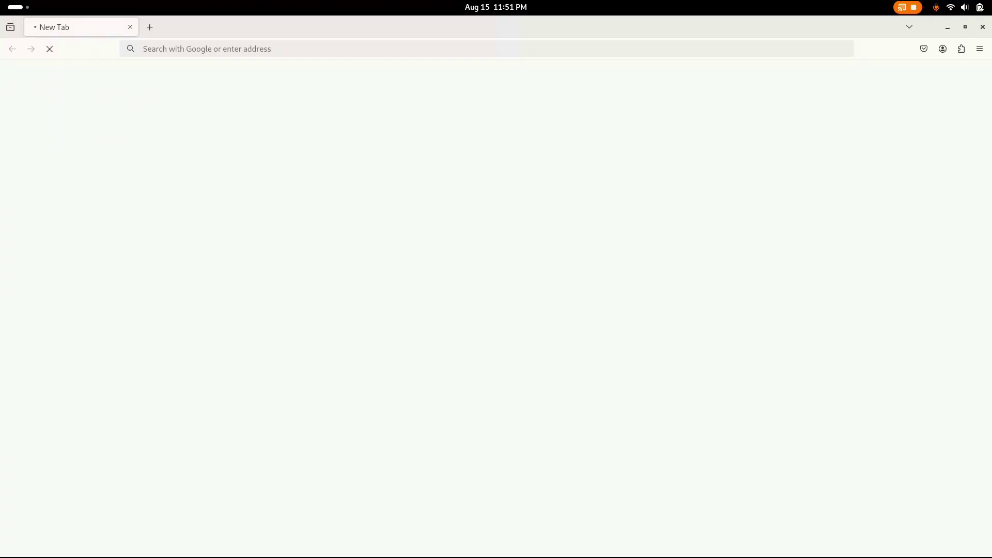
- Reopen the Bibata Modern Ice page in Firefox and follow its source link to the Bibata_Cursor GitHub repository, keeping only the GitHub tab
{"action": "left_click_drag", "start_coordinate": [260, 49], "coordinate": [222, 49]}
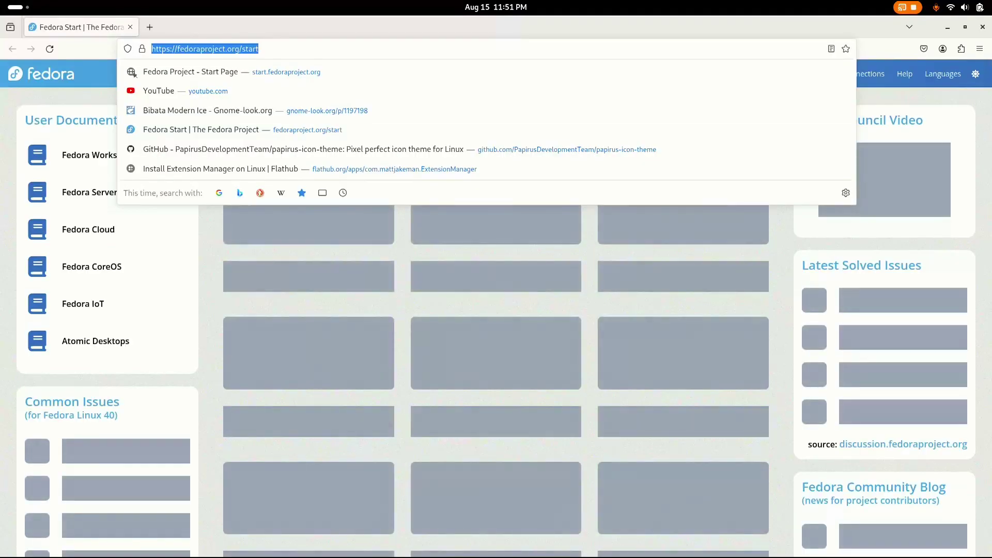
{"action": "type", "text": "bi"}
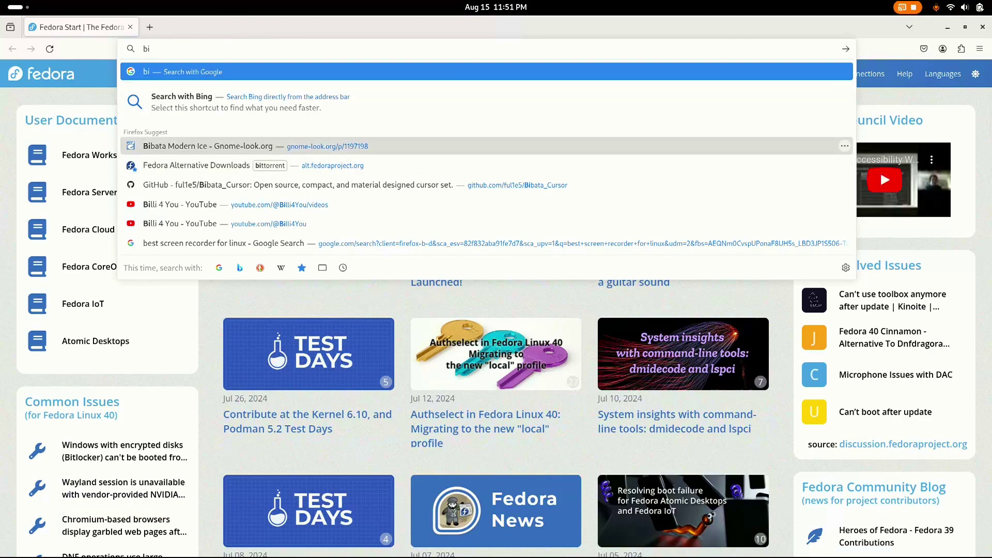
{"action": "left_click", "coordinate": [207, 146]}
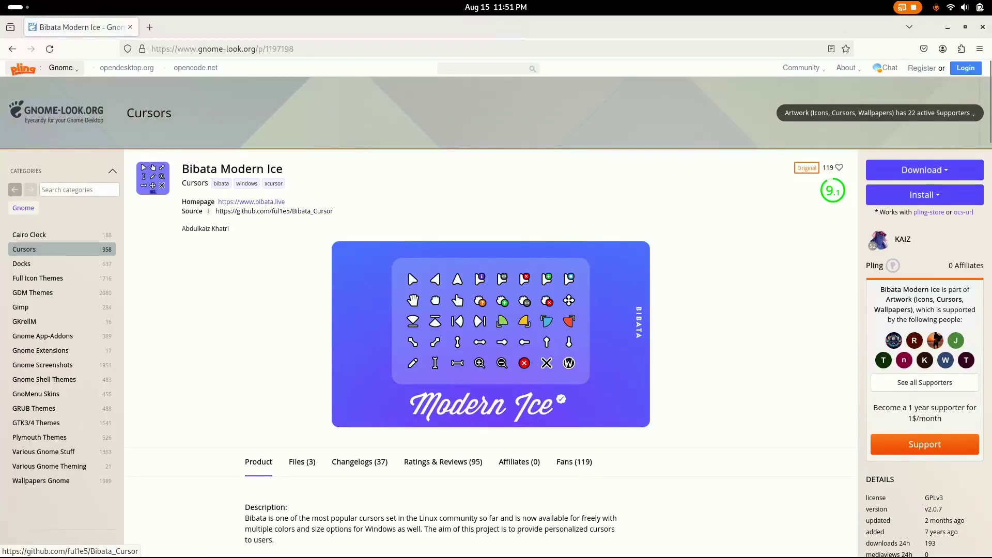
{"action": "left_click", "coordinate": [254, 210]}
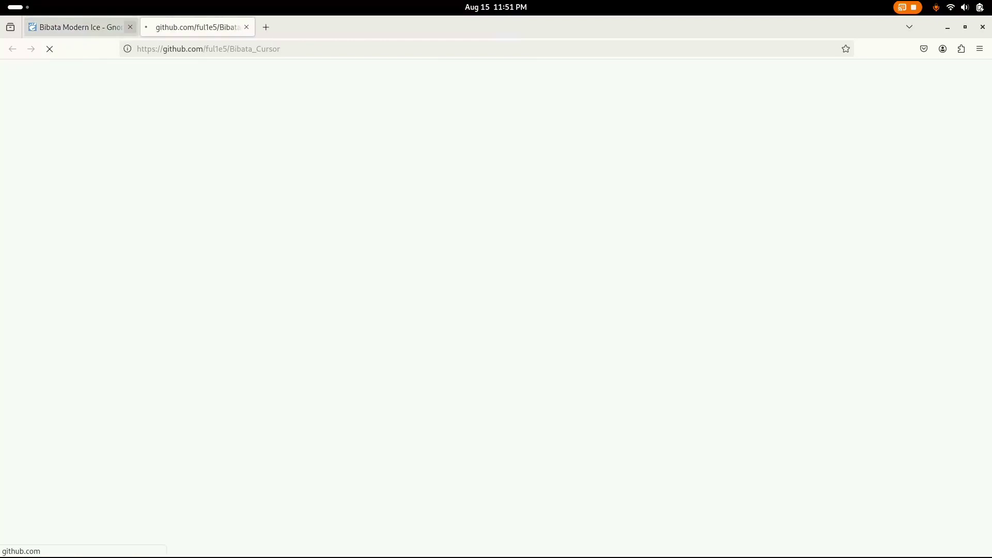
{"action": "left_click", "coordinate": [130, 27]}
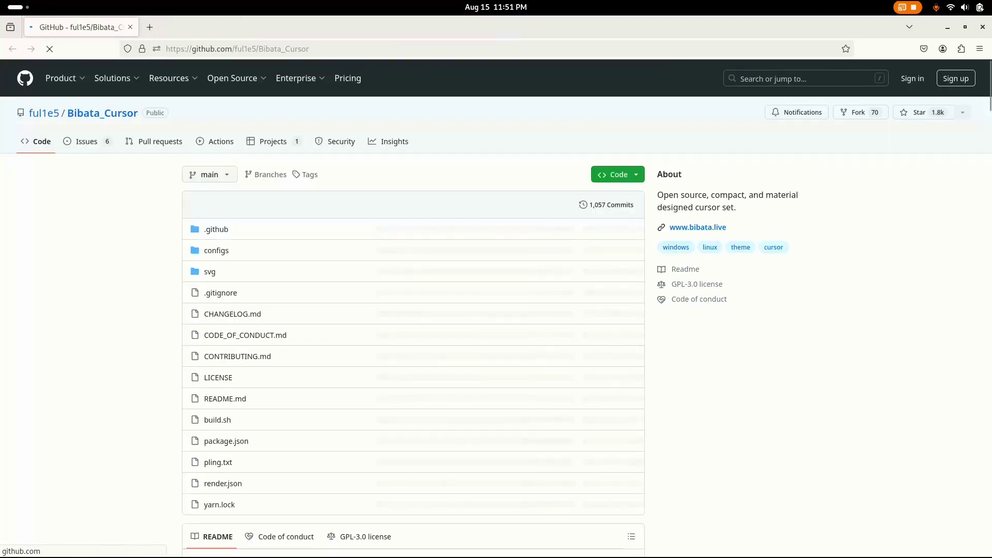
- Examine the Fedora package and cursor installation commands in the Bibata_Cursor README, and close the browser
{"action": "scroll", "coordinate": [495, 310], "scroll_direction": "down", "scroll_amount": 12}
{"action": "scroll", "coordinate": [413, 310], "scroll_direction": "down", "scroll_amount": 15}
{"action": "scroll", "coordinate": [413, 309], "scroll_direction": "up", "scroll_amount": 4}
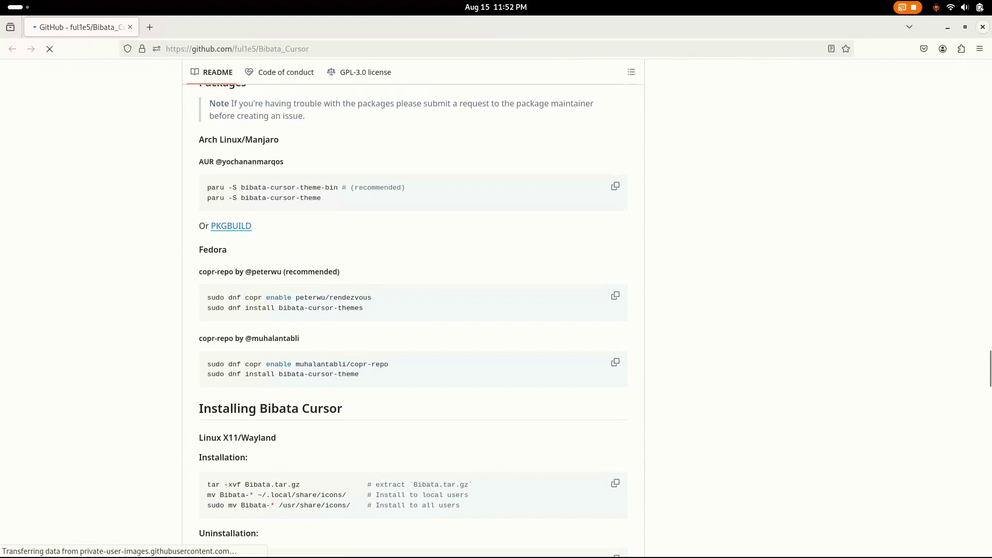
{"action": "left_click", "coordinate": [982, 27]}
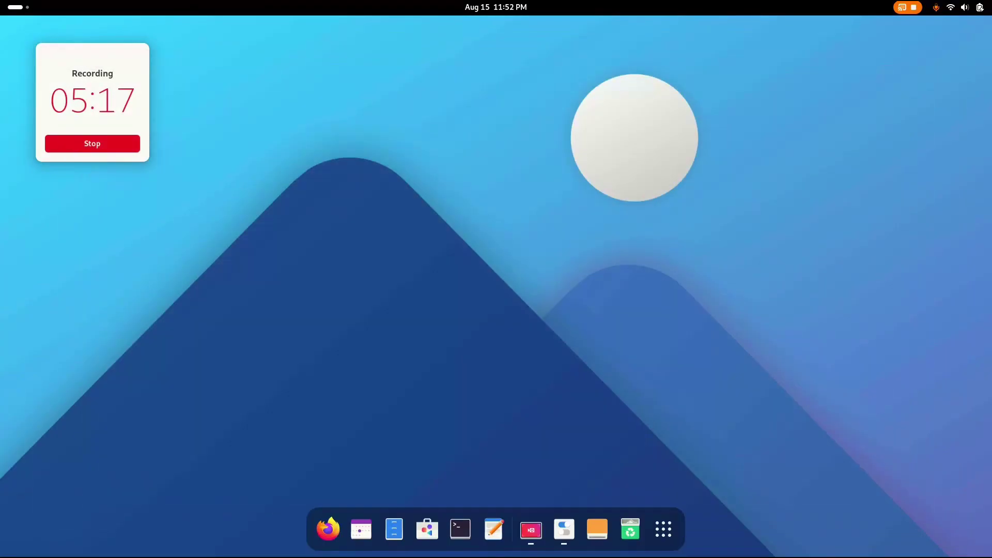
- Bring Tweaks back from the Utilities folder and set the cursor theme to Bibata-Modern-Ice
{"action": "left_click", "coordinate": [663, 529]}
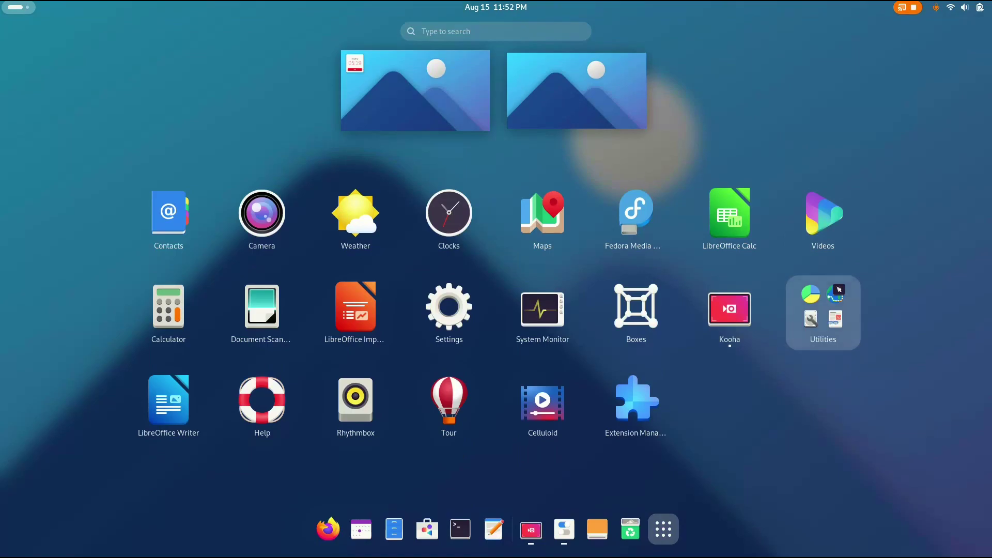
{"action": "left_click", "coordinate": [823, 312]}
{"action": "left_click", "coordinate": [575, 288]}
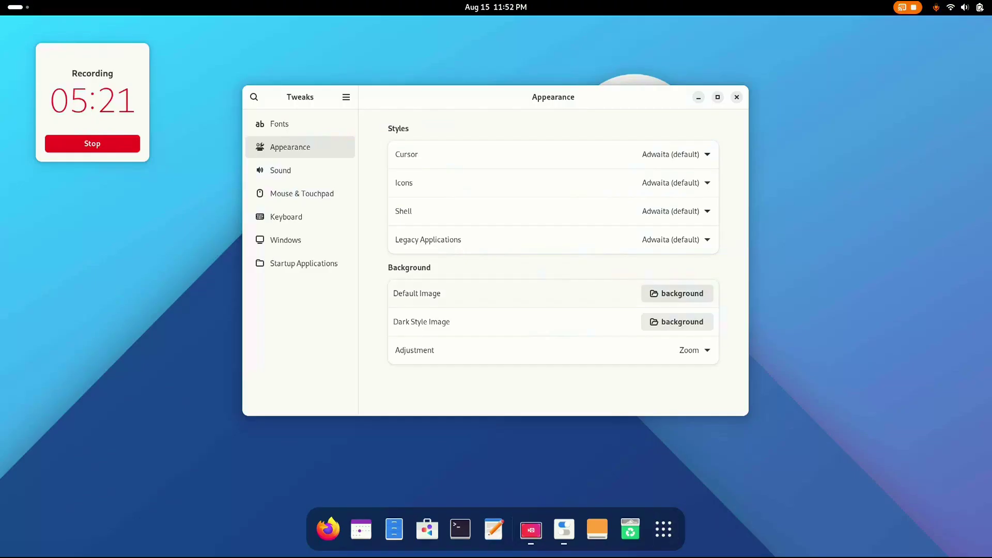
{"action": "left_click", "coordinate": [675, 154]}
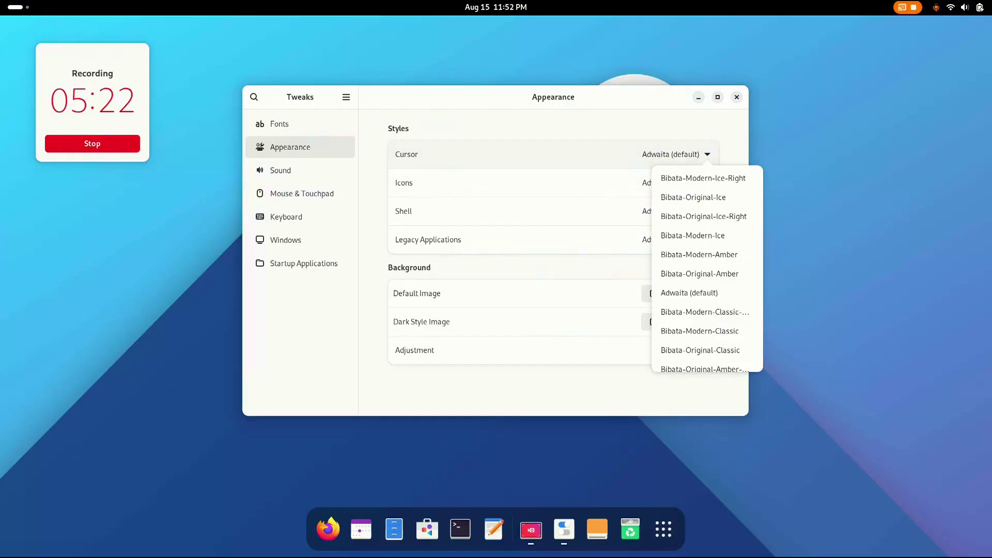
{"action": "key", "text": "Down"}
{"action": "key", "text": "Down"}
{"action": "key", "text": "Down"}
{"action": "key", "text": "Down"}
{"action": "key", "text": "Down"}
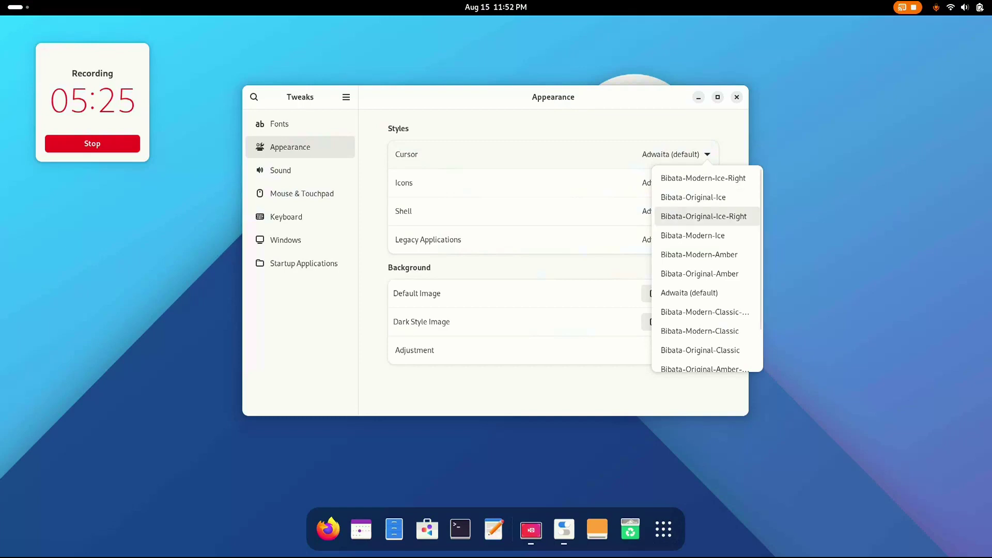
{"action": "key", "text": "Up"}
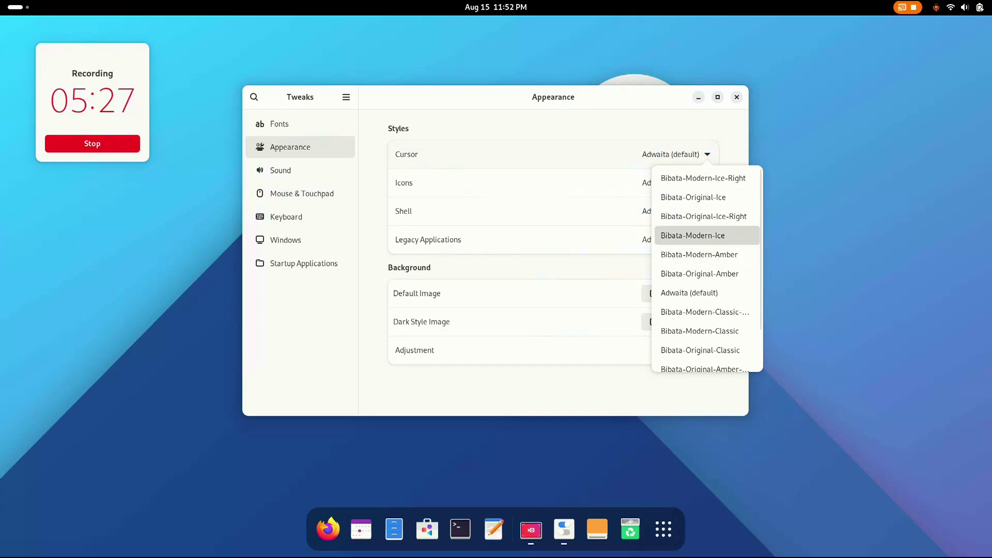
{"action": "key", "text": "Return"}
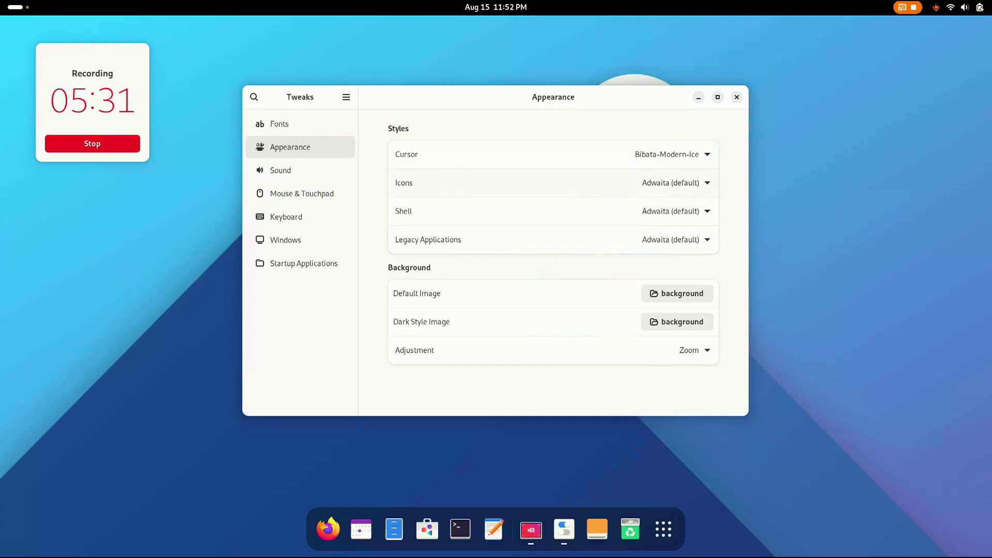
- Set the icon theme to Papirus
{"action": "key", "text": "Return"}
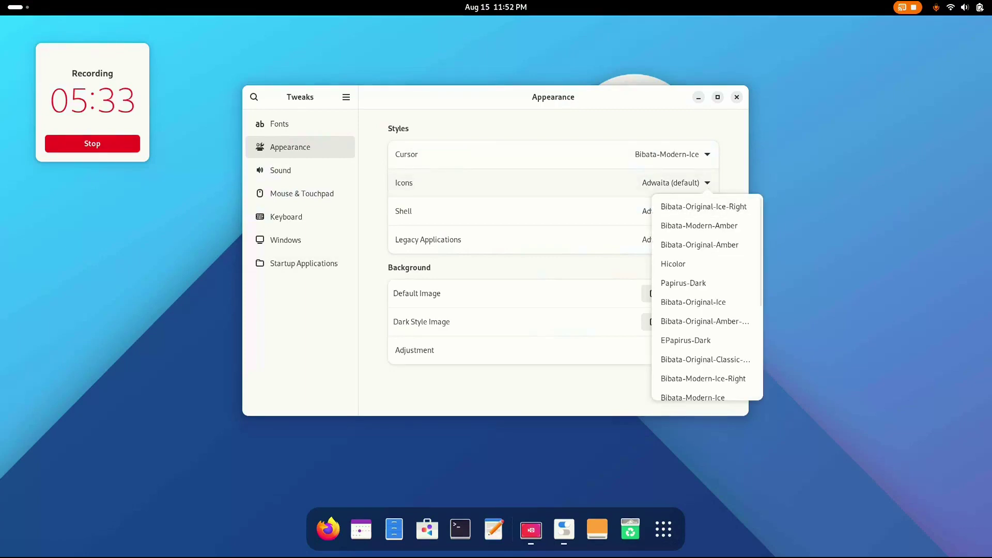
{"action": "key", "text": "Down"}
{"action": "key", "text": "Down"}
{"action": "key", "text": "Down"}
{"action": "key", "text": "Down"}
{"action": "key", "text": "Down"}
{"action": "key", "text": "Up"}
{"action": "key", "text": "Down"}
{"action": "key", "text": "Down"}
{"action": "key", "text": "Down"}
{"action": "key", "text": "Down"}
{"action": "key", "text": "Down"}
{"action": "key", "text": "Down"}
{"action": "key", "text": "Down"}
{"action": "key", "text": "Down"}
{"action": "key", "text": "Down"}
{"action": "key", "text": "Down"}
{"action": "key", "text": "Return"}
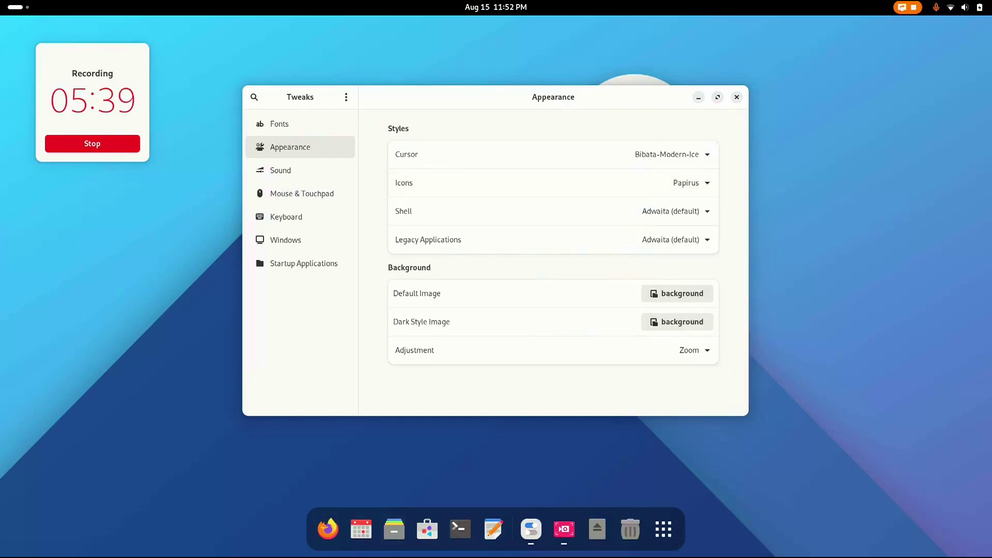
- Check the application icons in the overview and return to the Tweaks window
{"action": "key", "text": "super+s"}
{"action": "key", "text": "Escape"}
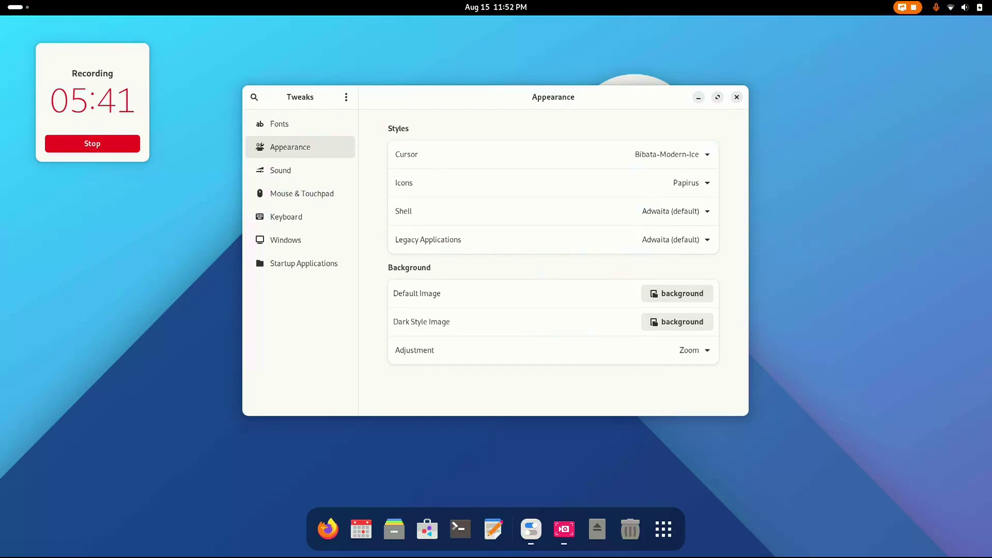
{"action": "key", "text": "super"}
{"action": "key", "text": "super"}
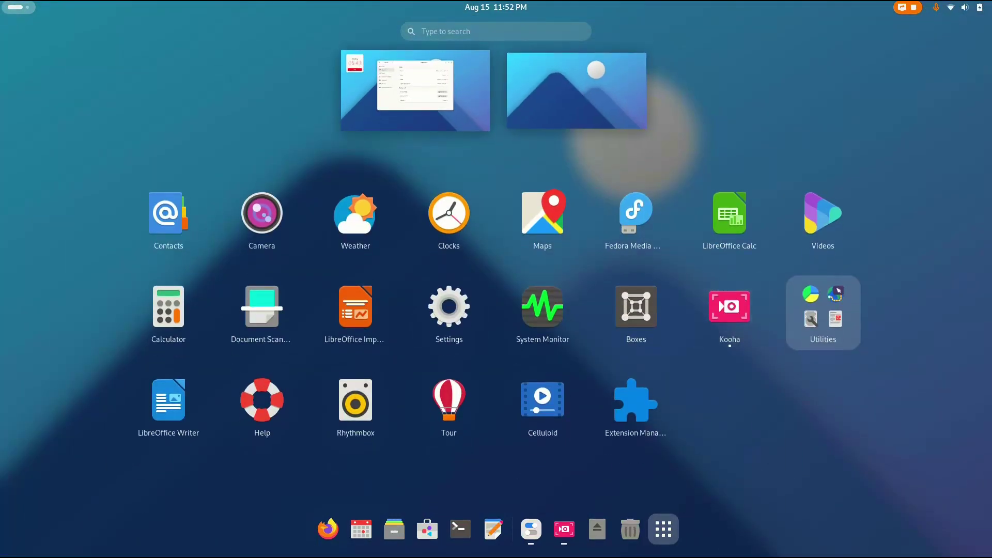
{"action": "key", "text": "super"}
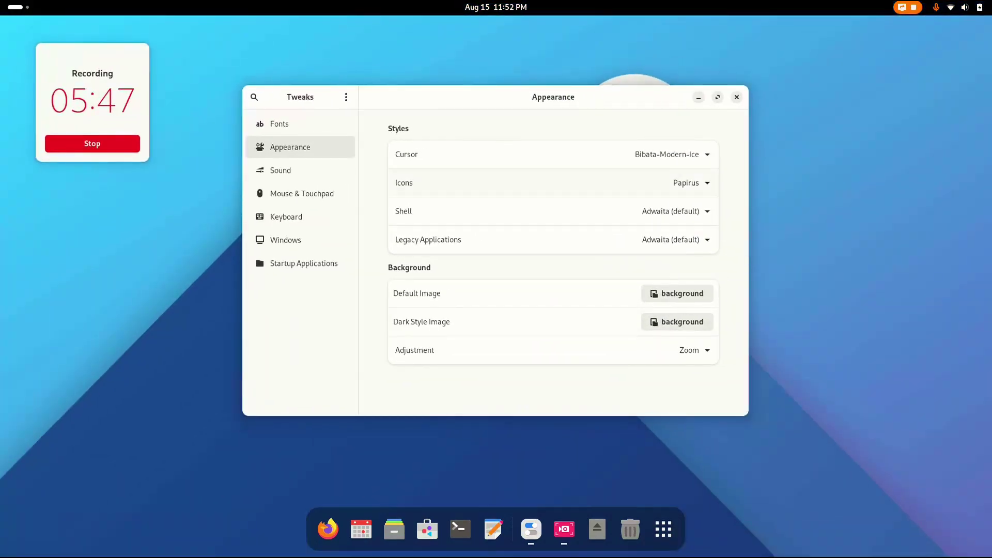
- Set the shell theme to Orchis-Light
{"action": "key", "text": "Return"}
{"action": "key", "text": "Down"}
{"action": "key", "text": "Down"}
{"action": "key", "text": "Down"}
{"action": "key", "text": "Down"}
{"action": "key", "text": "Down"}
{"action": "key", "text": "Down"}
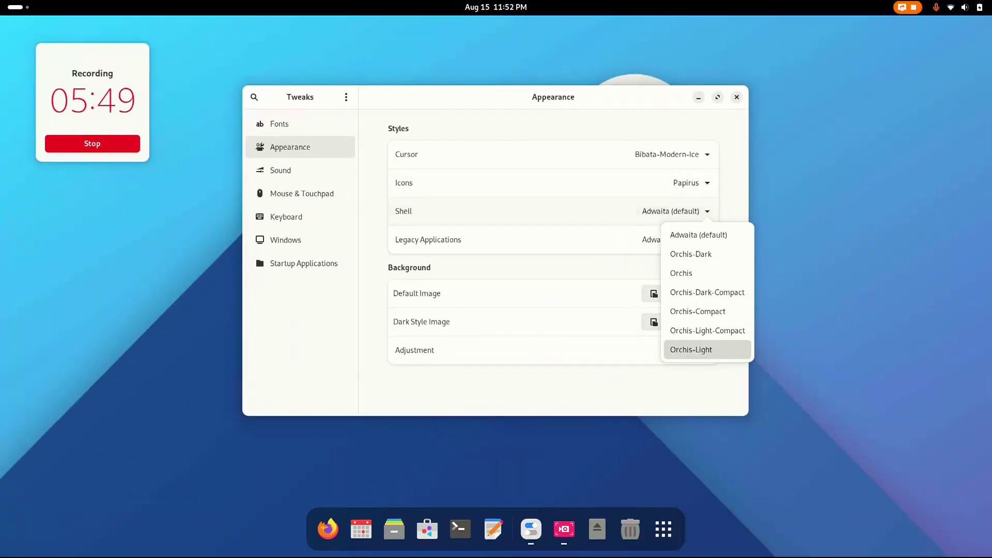
{"action": "key", "text": "Return"}
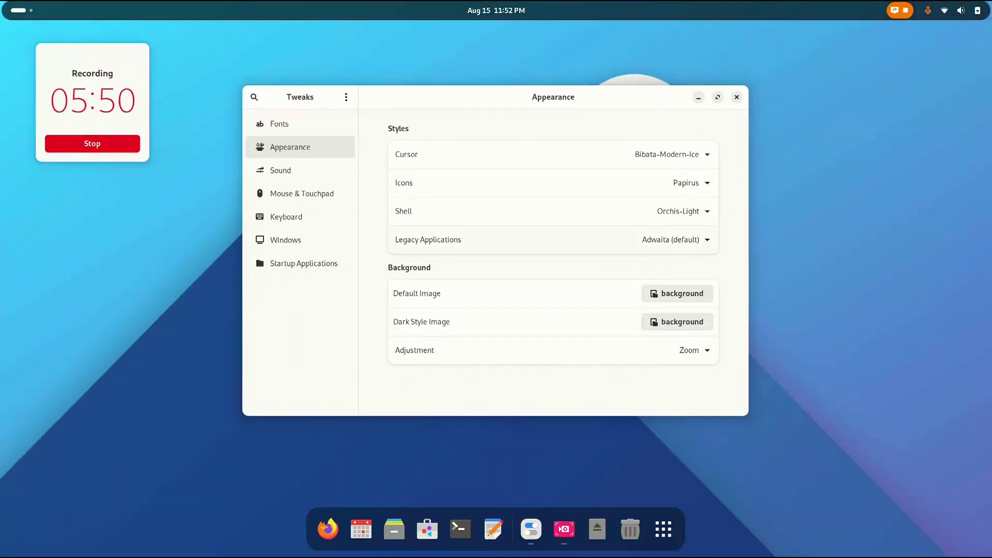
- Set the legacy applications theme to Orchis-Light
{"action": "key", "text": "Return"}
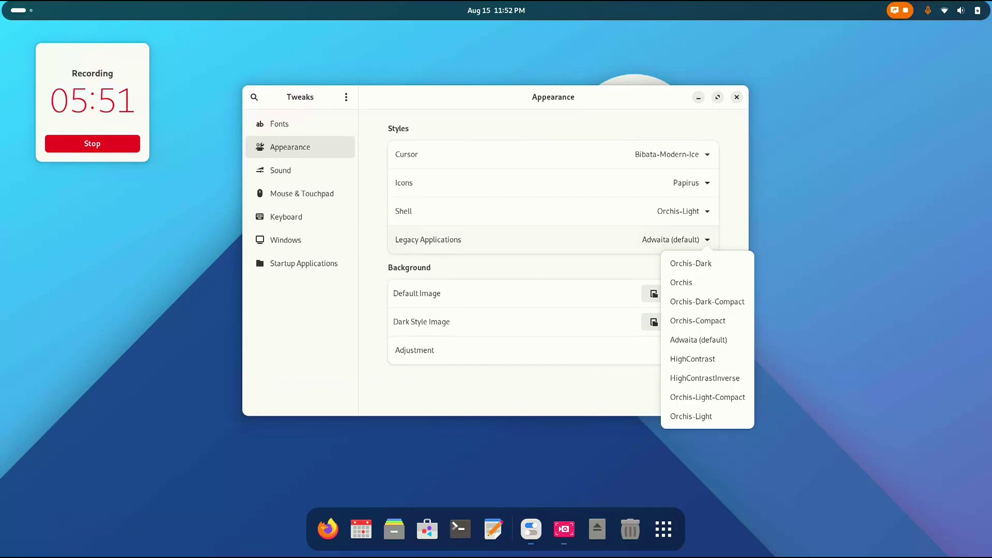
{"action": "key", "text": "Down"}
{"action": "key", "text": "Down"}
{"action": "key", "text": "Down"}
{"action": "key", "text": "Down"}
{"action": "key", "text": "Return"}
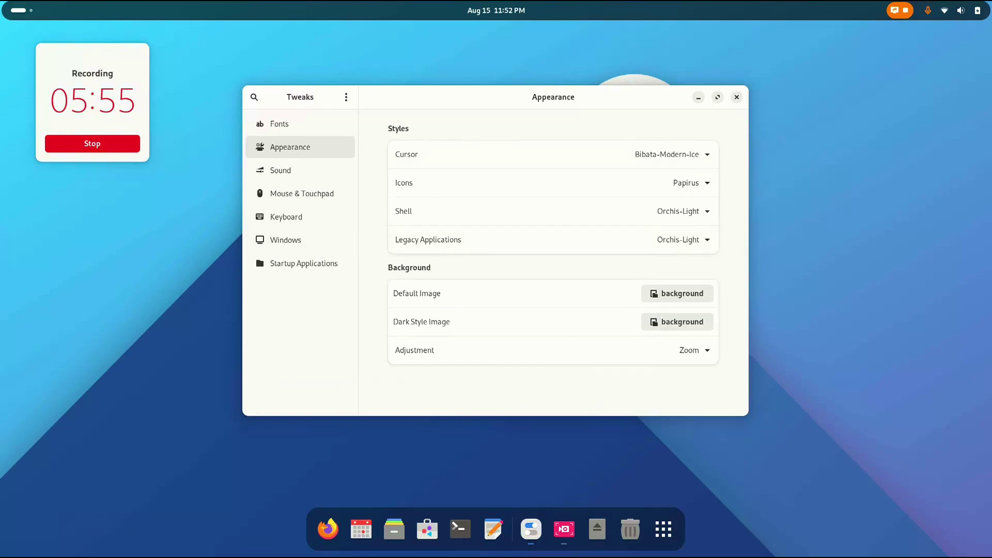
- View the Sound page in Tweaks and close Tweaks
{"action": "key", "text": "Down"}
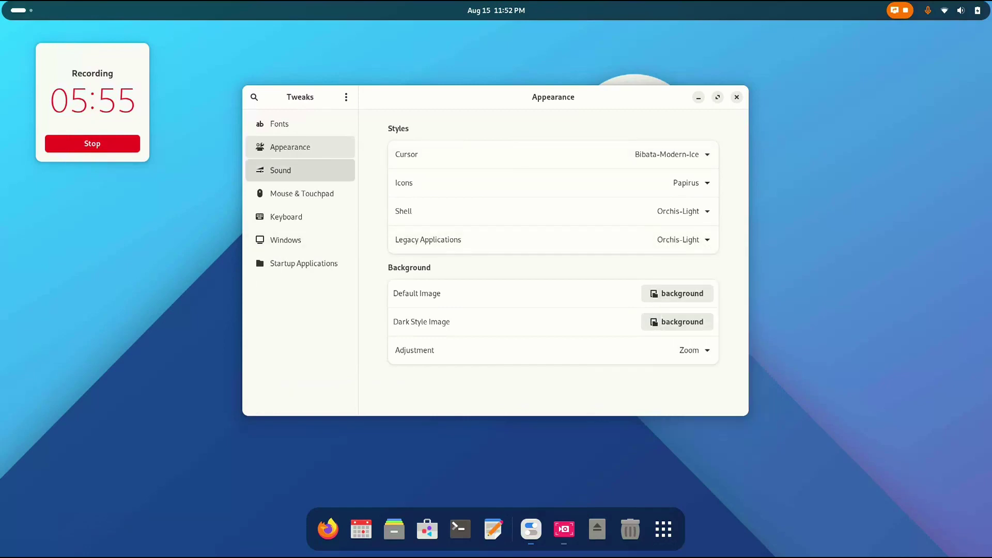
{"action": "key", "text": "Down"}
{"action": "key", "text": "Up"}
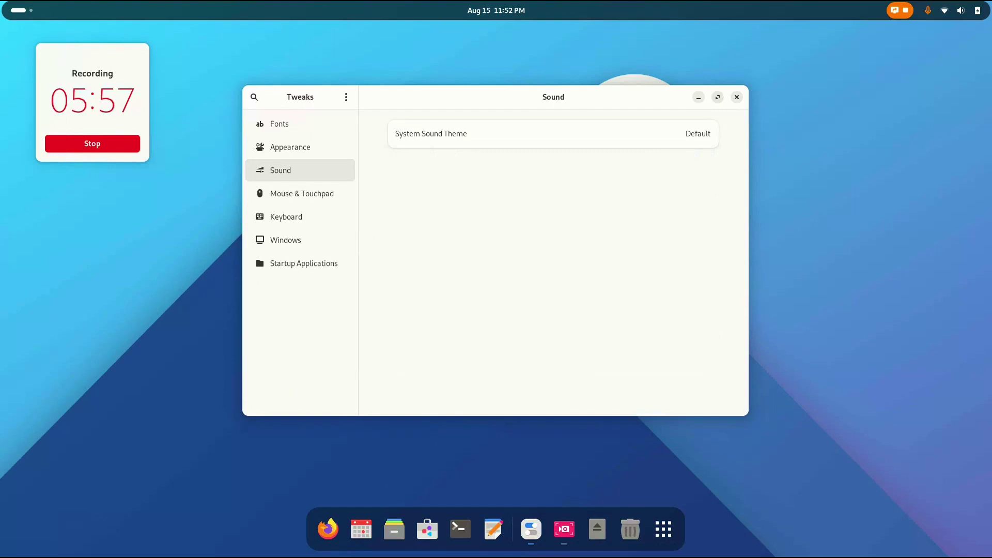
{"action": "key", "text": "ctrl+q"}
- Open a terminal in the Orchis-theme-2024-05-30 folder inside Downloads
{"action": "left_click", "coordinate": [411, 528]}
{"action": "left_click", "coordinate": [269, 201]}
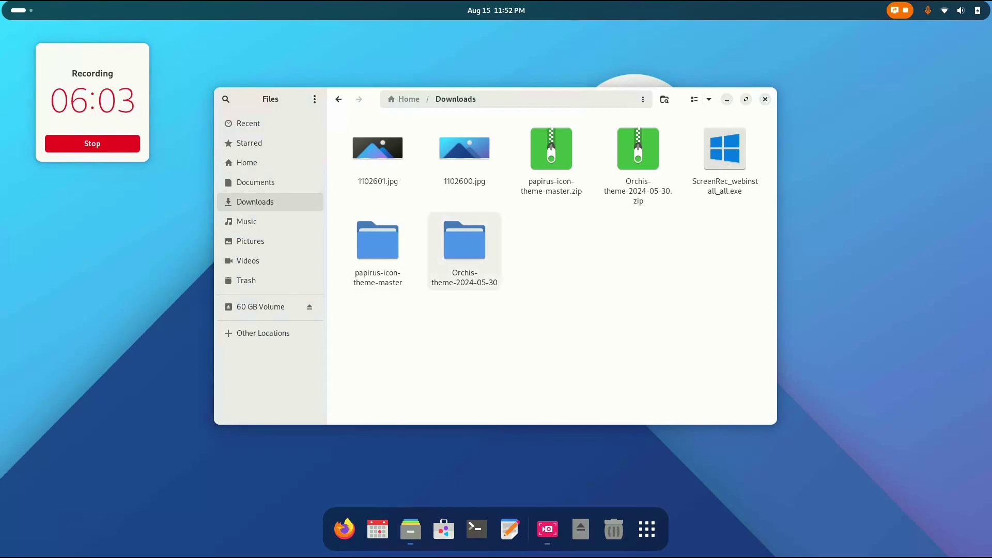
{"action": "double_click", "coordinate": [464, 241]}
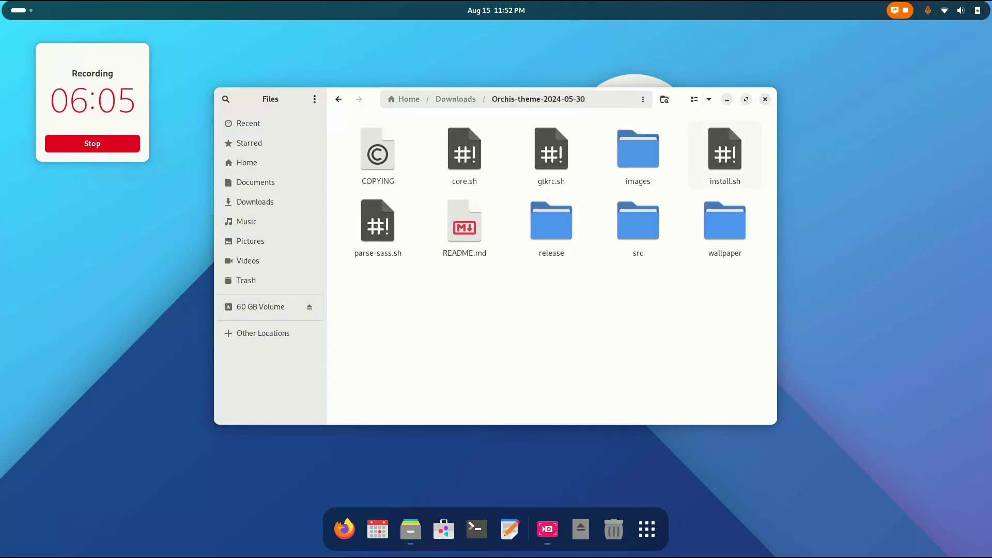
{"action": "right_click", "coordinate": [705, 286]}
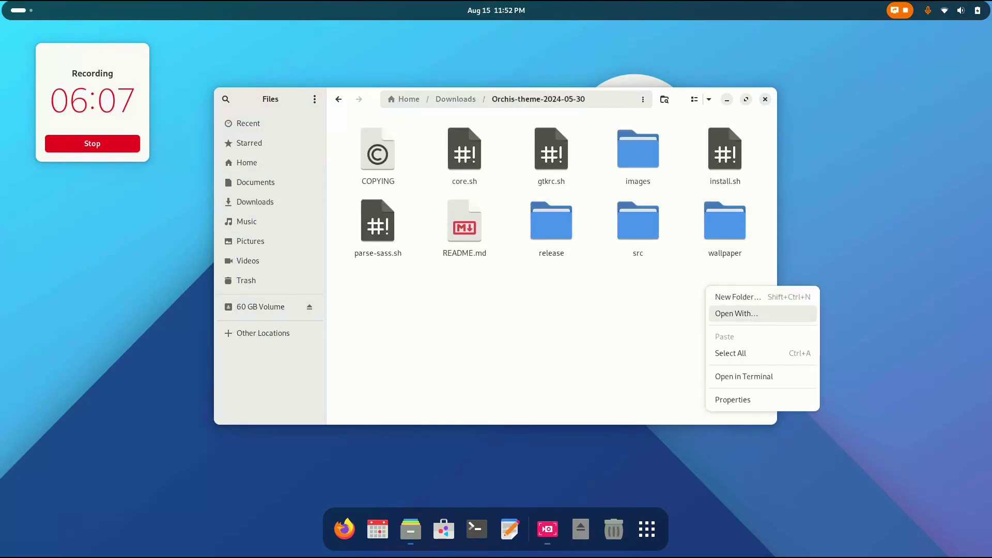
{"action": "left_click", "coordinate": [762, 376]}
{"action": "key", "text": "Return"}
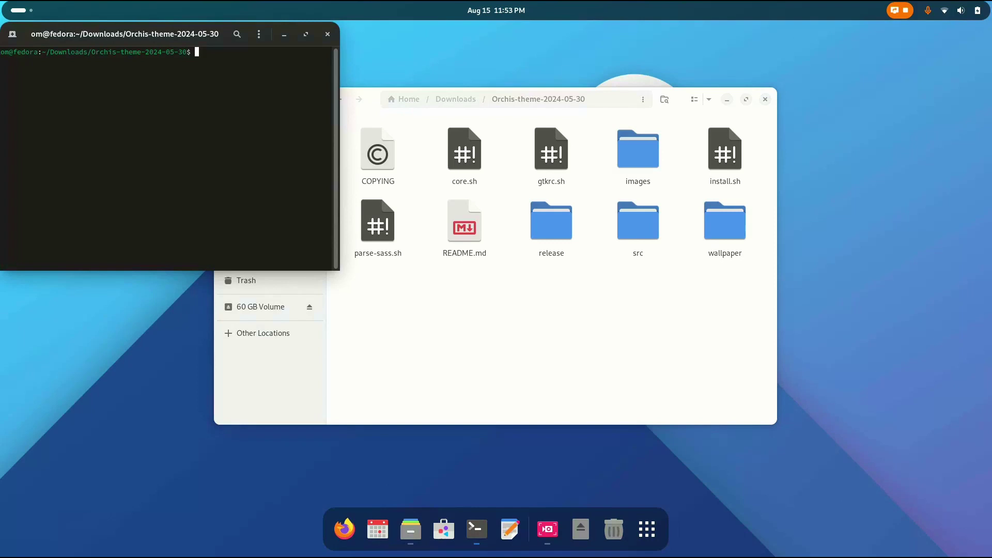
- Enlarge the terminal text, run ./install.sh -l to install Orchis with libadwaita linking, and close the terminal
{"action": "key", "text": "ctrl+plus"}
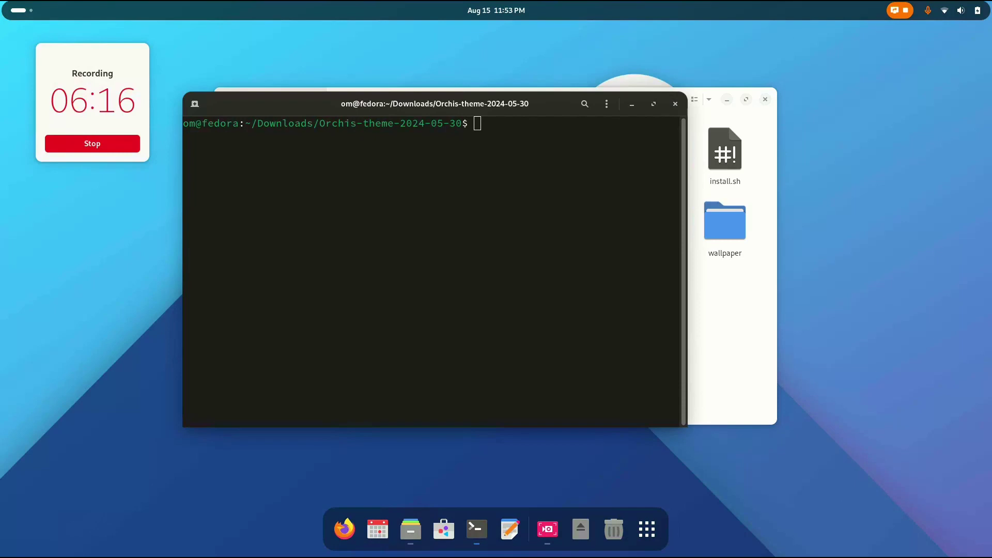
{"action": "type", "text": "./insta"}
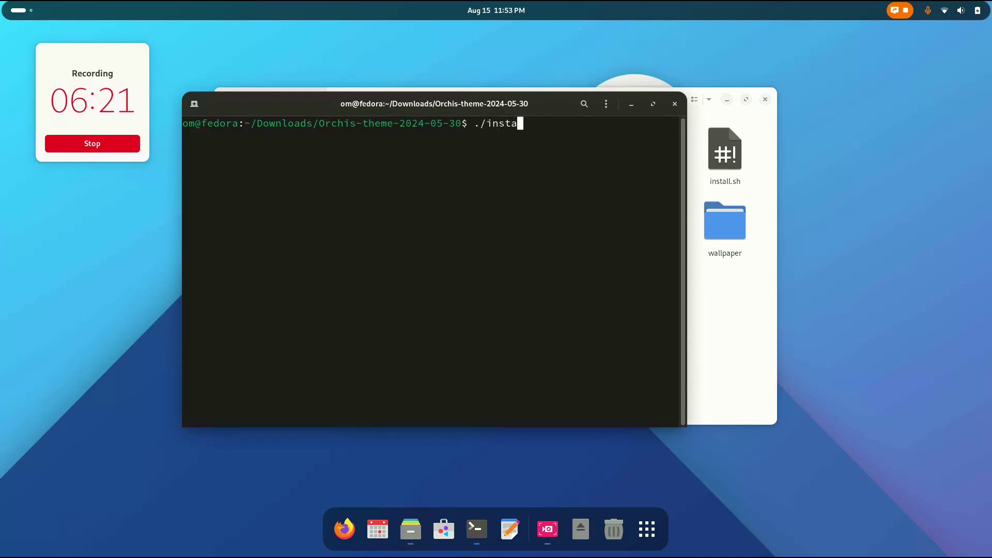
{"action": "type", "text": "ll.sh -l"}
{"action": "key", "text": "Return"}
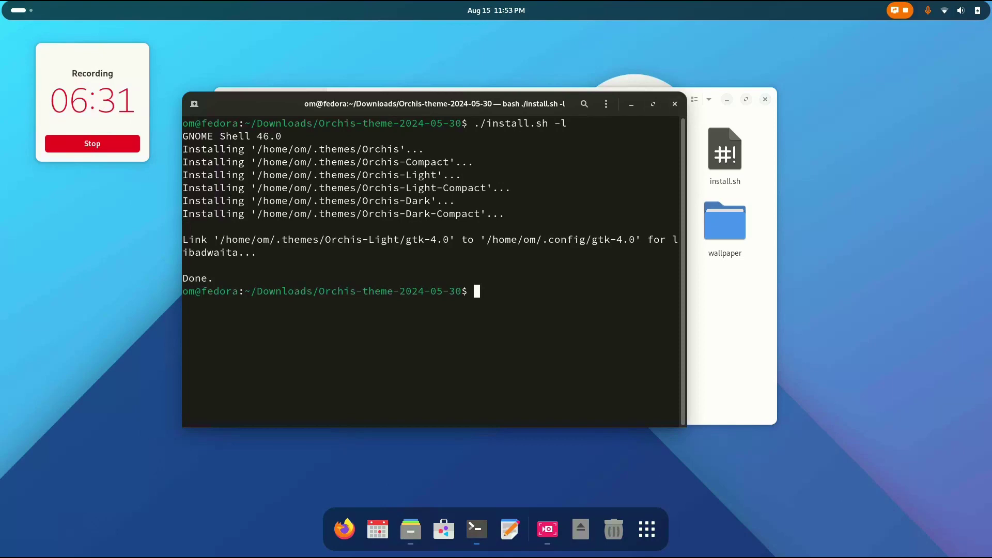
{"action": "left_click", "coordinate": [674, 103]}
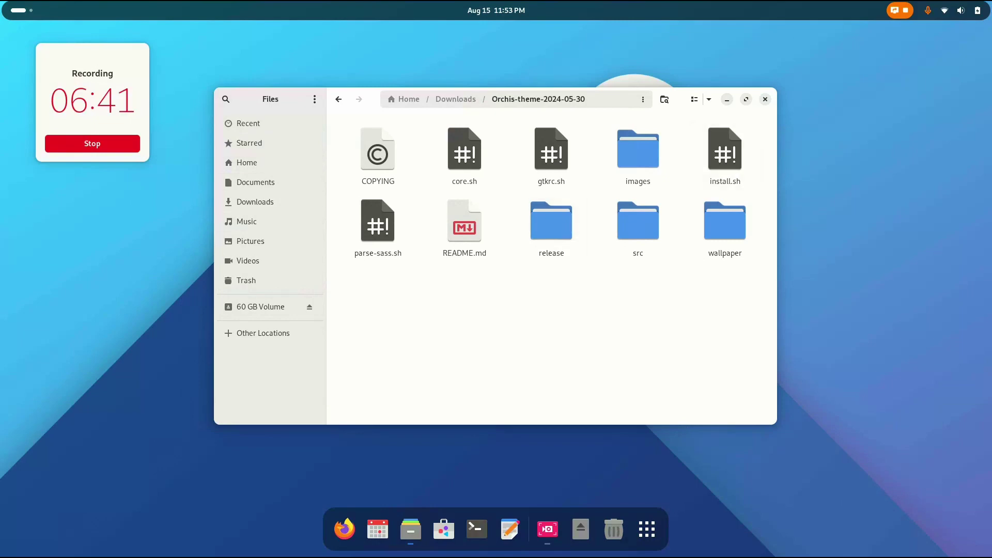
- Reopen Tweaks from the Utilities folder and reselect Orchis-Light as the legacy applications theme under Appearance
{"action": "key", "text": "super"}
{"action": "left_click", "coordinate": [646, 529]}
{"action": "left_click", "coordinate": [821, 321]}
{"action": "left_click", "coordinate": [585, 290]}
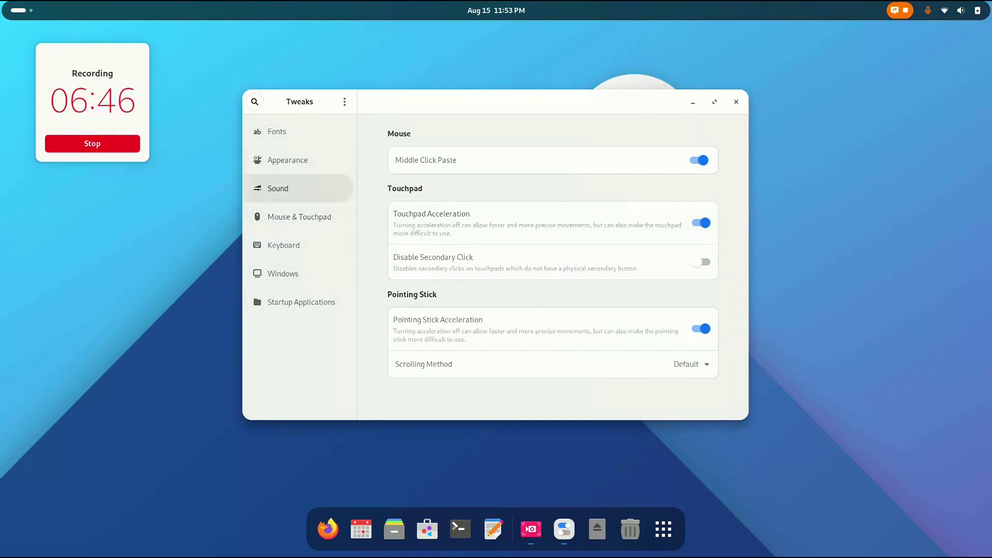
{"action": "left_click", "coordinate": [287, 159]}
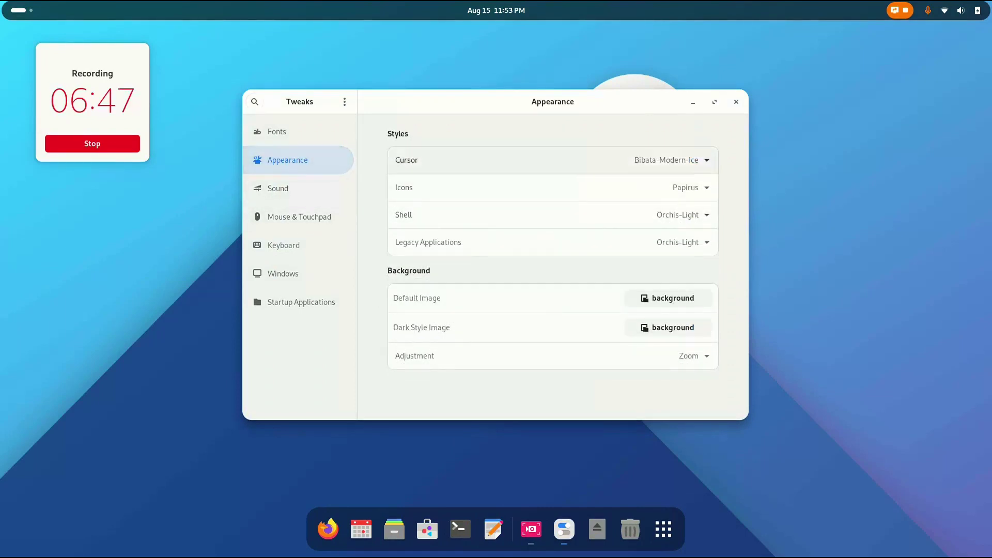
{"action": "left_click", "coordinate": [553, 242]}
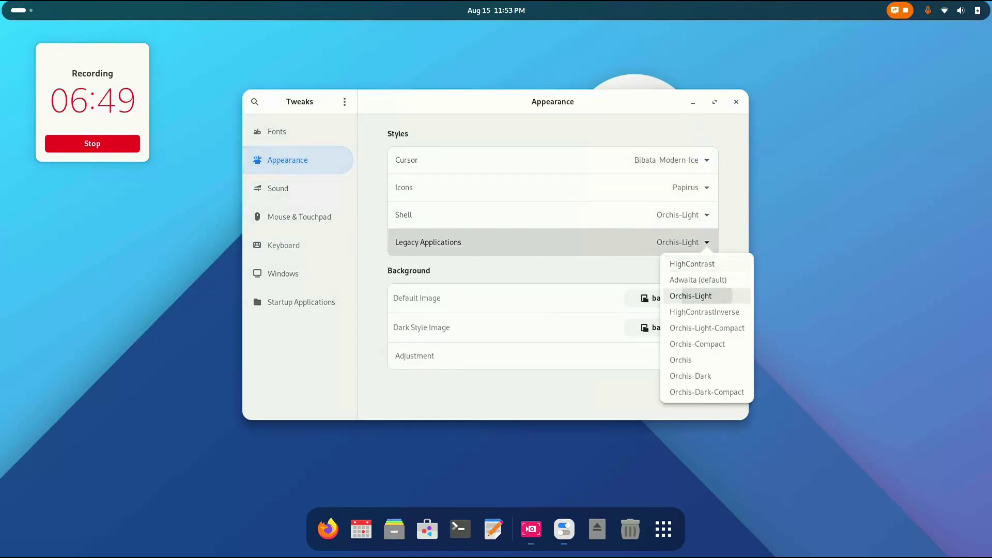
{"action": "left_click", "coordinate": [706, 295]}
- Look through the Sound, Mouse & Touchpad and Keyboard pages, return to Appearance and close Tweaks
{"action": "left_click", "coordinate": [299, 188]}
{"action": "left_click", "coordinate": [299, 216]}
{"action": "left_click", "coordinate": [299, 245]}
{"action": "left_click", "coordinate": [287, 159]}
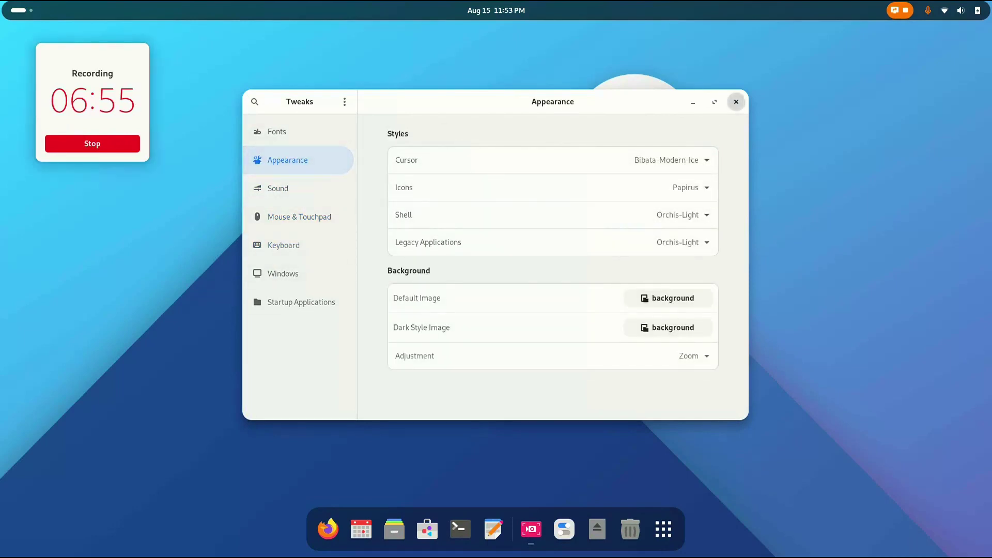
{"action": "left_click", "coordinate": [736, 102]}
- Check the look of the quick settings and switch to the second workspace
{"action": "left_click", "coordinate": [952, 11]}
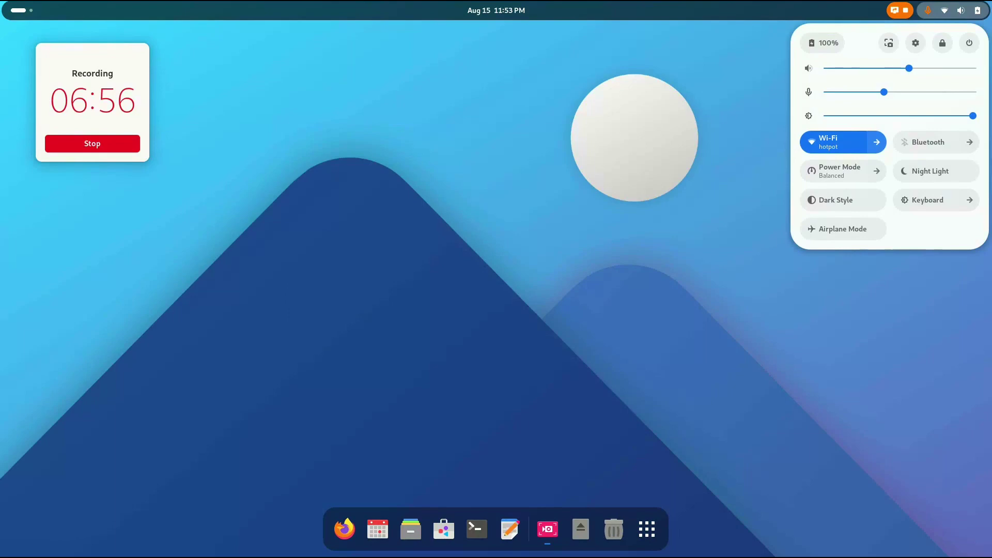
{"action": "key", "text": "Escape"}
{"action": "key", "text": "super"}
{"action": "key", "text": "super+Page_Down"}
{"action": "key", "text": "super"}
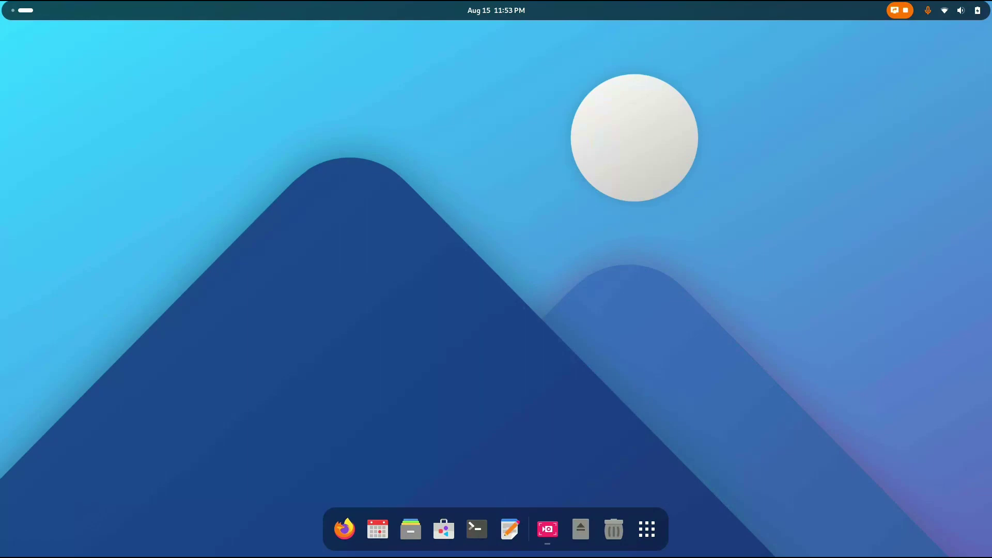
- Check the look of the application grid and the notification calendar
{"action": "left_click", "coordinate": [646, 529]}
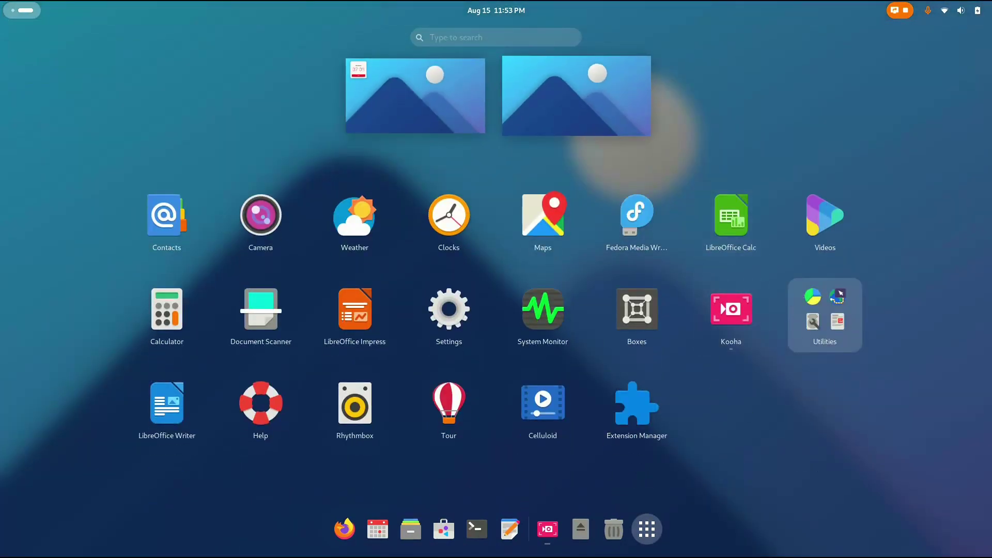
{"action": "key", "text": "super"}
{"action": "key", "text": "super+v"}
{"action": "key", "text": "super+v"}
- Expand the Wi-Fi networks in the quick settings to check their styling, and close them
{"action": "key", "text": "super+s"}
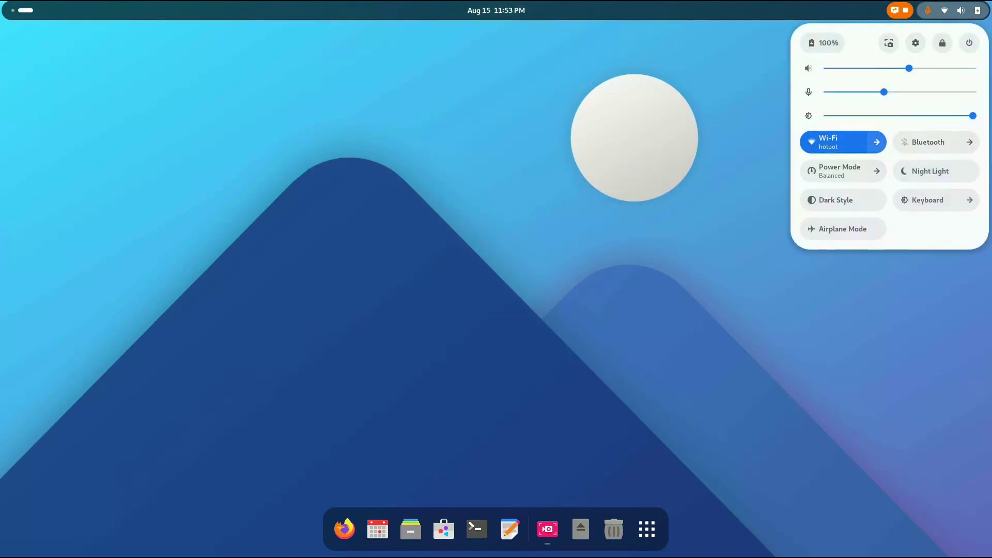
{"action": "left_click", "coordinate": [876, 142]}
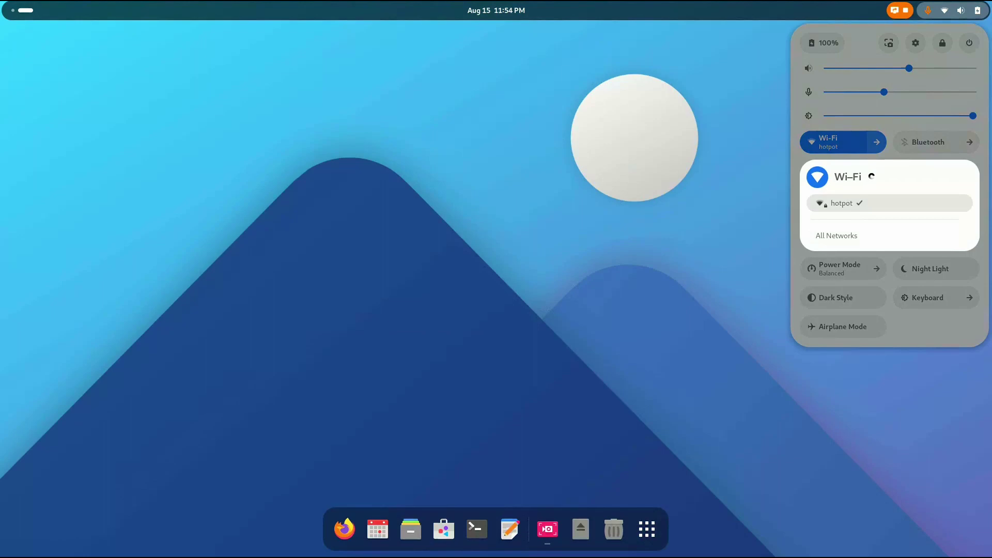
{"action": "key", "text": "Escape"}
- Launch System Monitor from the application grid, inspect its Resources view and close it
{"action": "key", "text": "super"}
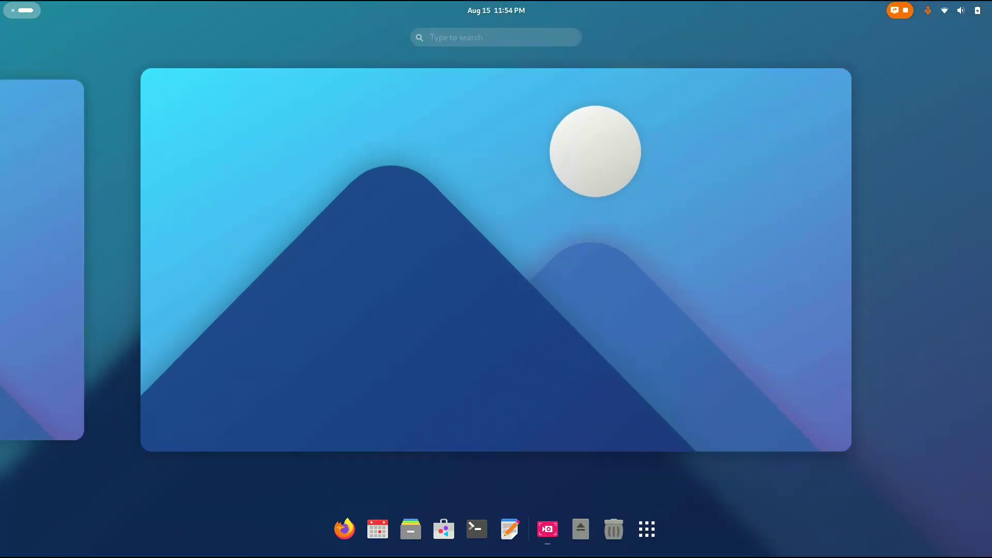
{"action": "key", "text": "super+a"}
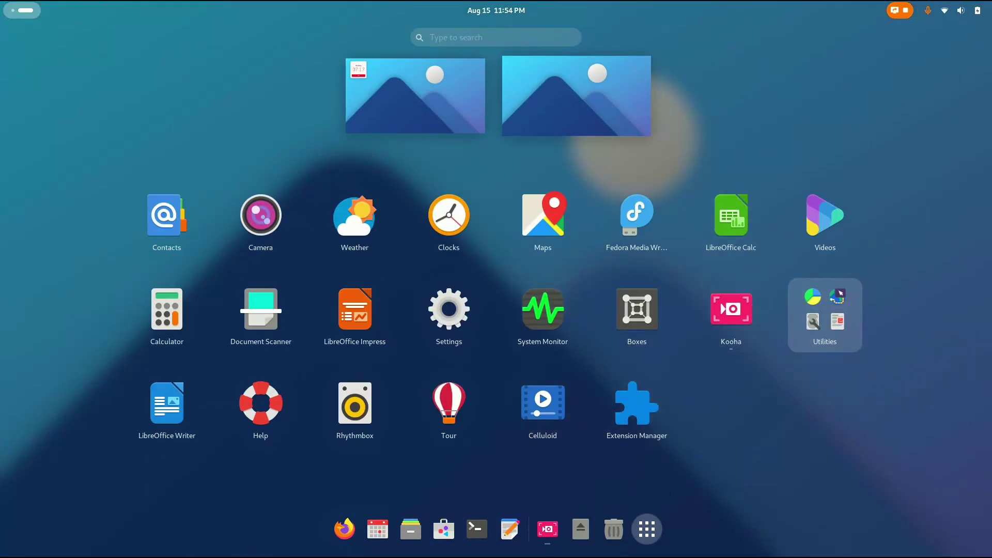
{"action": "left_click", "coordinate": [543, 314]}
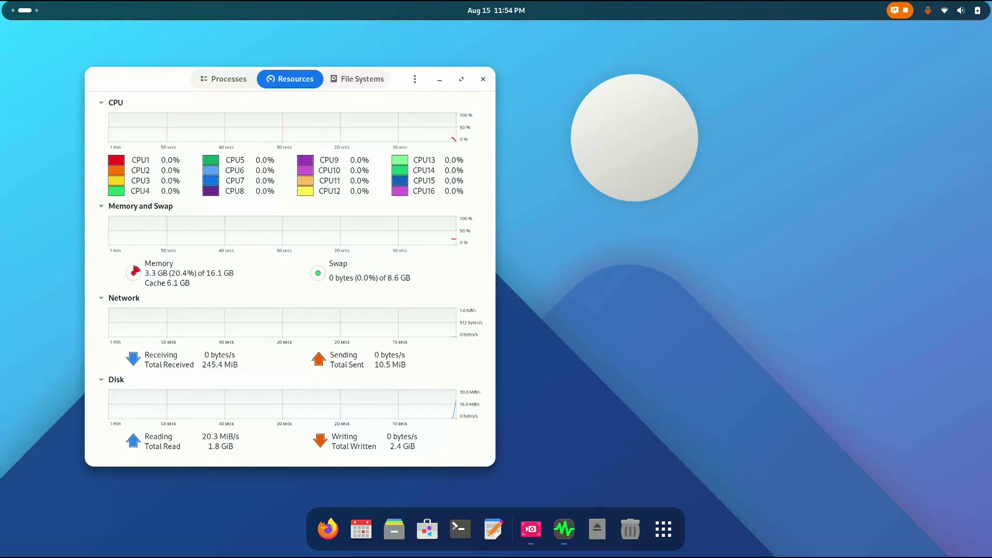
{"action": "key", "text": "ctrl+q"}
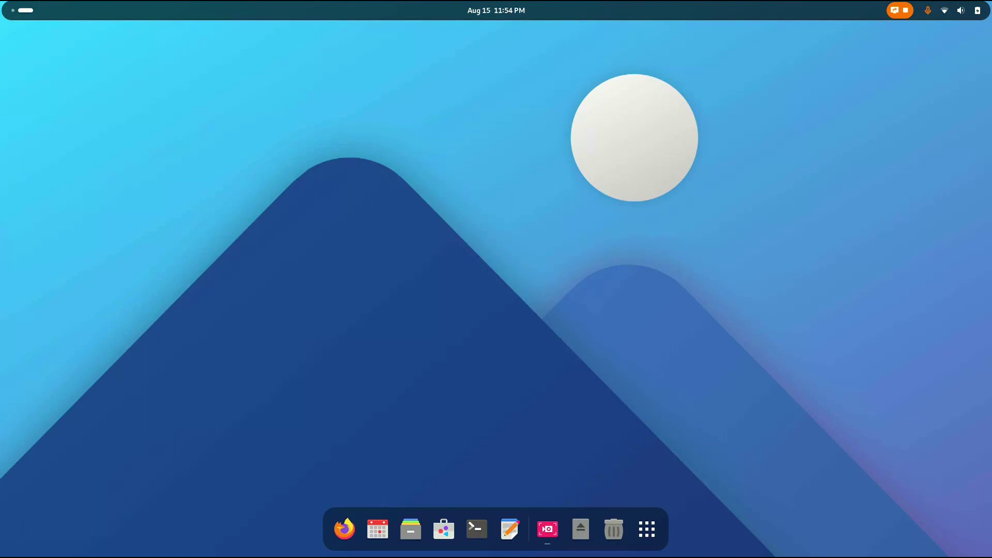
- Show the notification calendar and the quick settings once more and close them
{"action": "key", "text": "super+v"}
{"action": "key", "text": "super+v"}
{"action": "key", "text": "super+s"}
{"action": "key", "text": "Escape"}
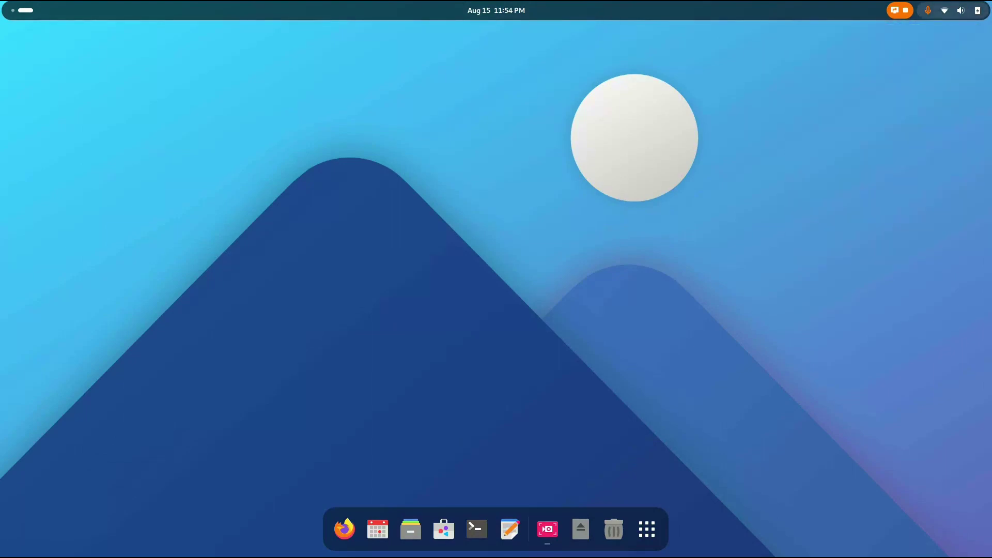
- Open Settings from the quick settings and browse its categories down to the System page
{"action": "key", "text": "super+s"}
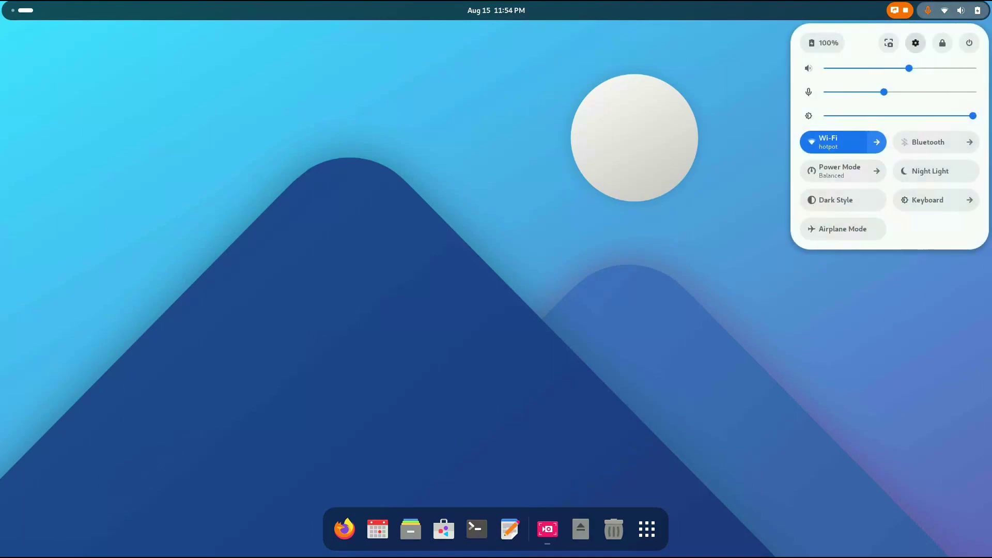
{"action": "key", "text": "Return"}
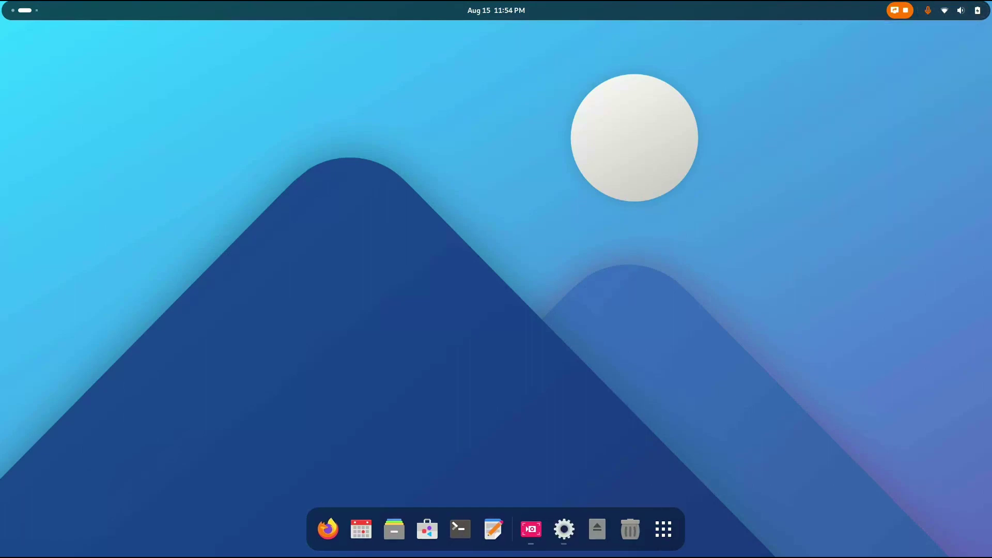
{"action": "key", "text": "Down"}
{"action": "key", "text": "Down"}
{"action": "key", "text": "Down"}
{"action": "key", "text": "Down"}
{"action": "key", "text": "Down"}
{"action": "key", "text": "Down"}
{"action": "key", "text": "Down"}
{"action": "key", "text": "Down"}
{"action": "key", "text": "Down"}
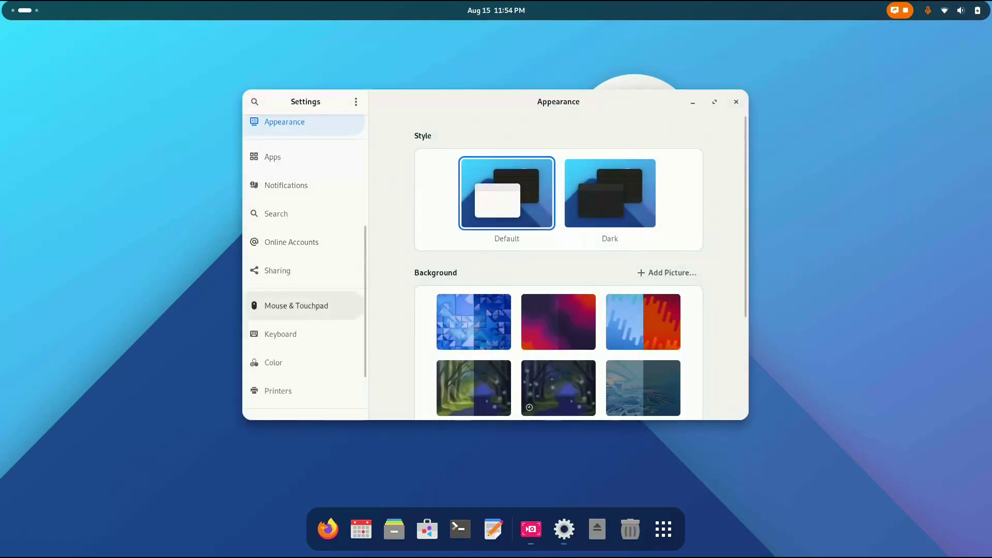
{"action": "key", "text": "Down"}
{"action": "key", "text": "Down"}
{"action": "key", "text": "Down"}
{"action": "key", "text": "Return"}
- Go back up the Settings categories to view the Wi-Fi page, and close Settings
{"action": "key", "text": "Up"}
{"action": "key", "text": "Up"}
{"action": "key", "text": "Up"}
{"action": "key", "text": "Up"}
{"action": "key", "text": "Up"}
{"action": "key", "text": "Up"}
{"action": "key", "text": "Up"}
{"action": "key", "text": "Up"}
{"action": "key", "text": "Up"}
{"action": "key", "text": "Up"}
{"action": "key", "text": "Up"}
{"action": "key", "text": "Up"}
{"action": "key", "text": "Up"}
{"action": "key", "text": "Up"}
{"action": "key", "text": "Up"}
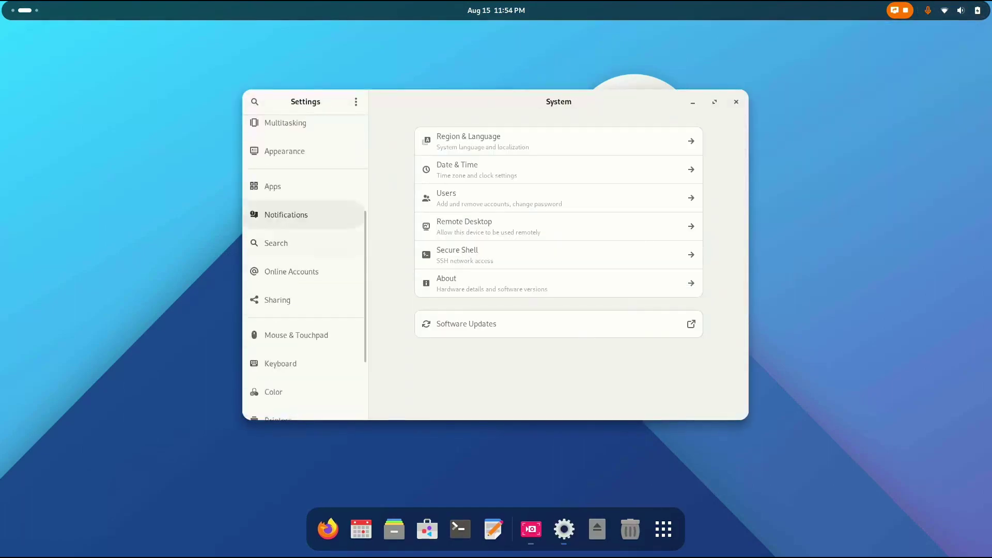
{"action": "key", "text": "Up"}
{"action": "key", "text": "Up"}
{"action": "key", "text": "Up"}
{"action": "key", "text": "Up"}
{"action": "key", "text": "Return"}
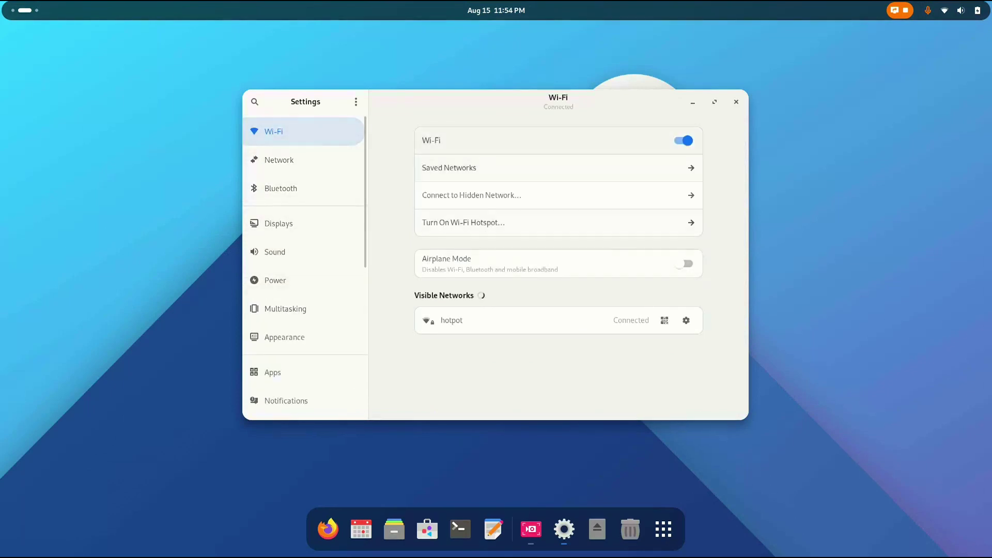
{"action": "key", "text": "ctrl+q"}
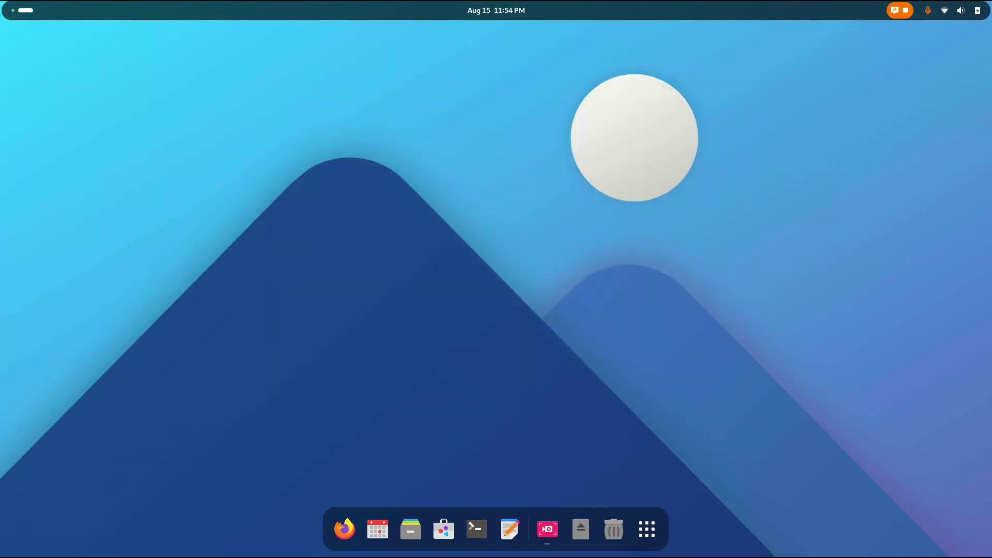
- Switch back to the first workspace
{"action": "key", "text": "super"}
{"action": "key", "text": "super+Page_Up"}
{"action": "key", "text": "super"}
- Launch Weather from the application grid and open its city search
{"action": "key", "text": "super+a"}
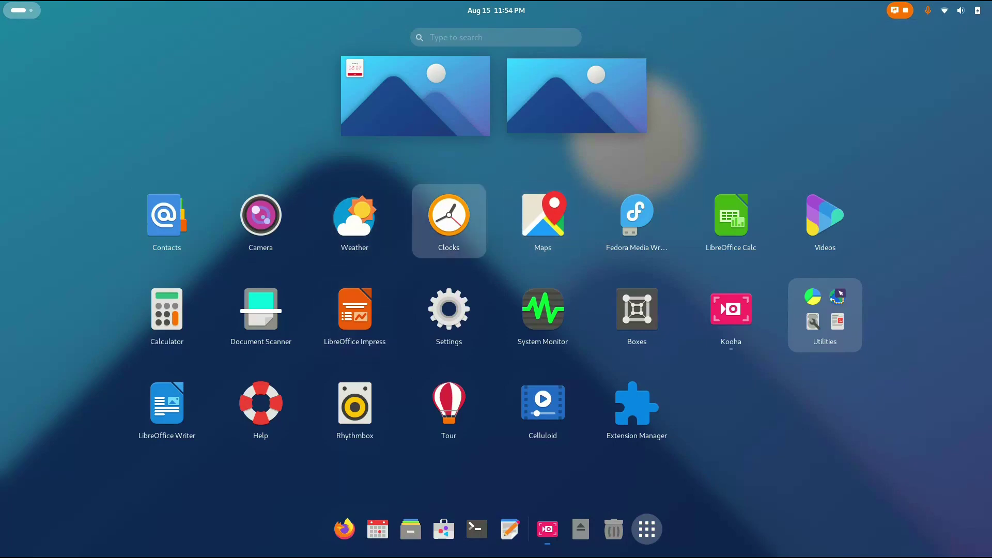
{"action": "key", "text": "Right"}
{"action": "key", "text": "Right"}
{"action": "key", "text": "Return"}
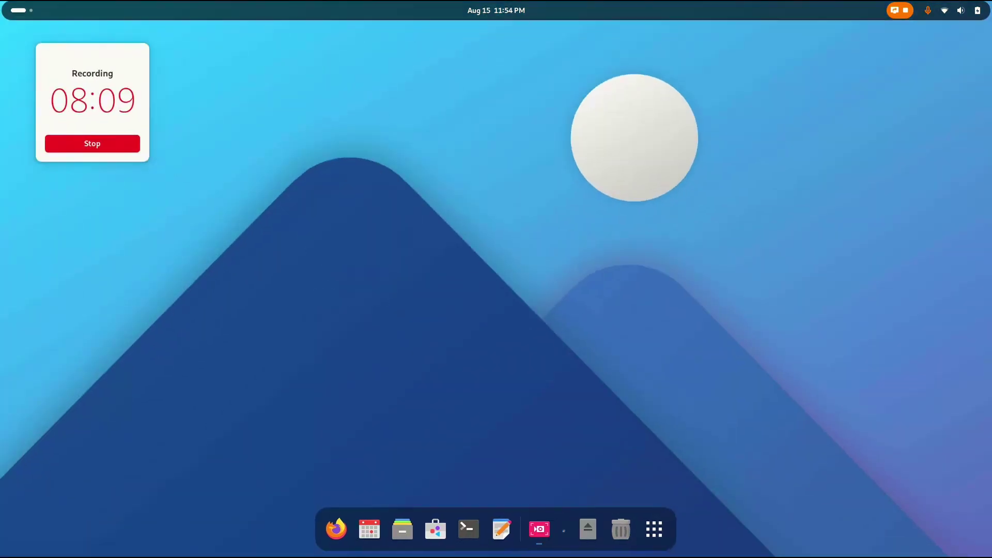
{"action": "key", "text": "Return"}
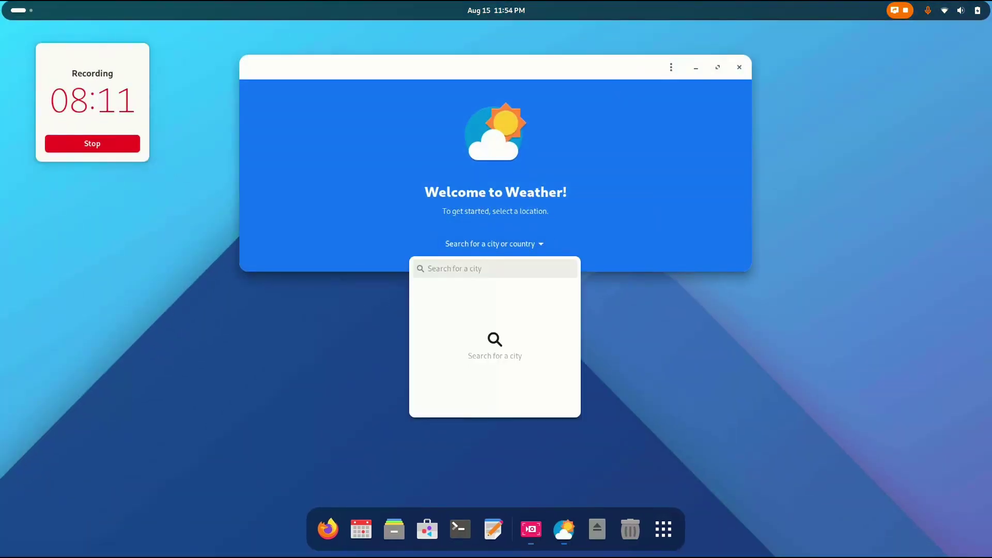
- Search the Weather locations for "bindk" and for "fateh", clear the search and close Weather
{"action": "type", "text": "bindk"}
{"action": "key", "text": "BackSpace"}
{"action": "key", "text": "BackSpace"}
{"action": "key", "text": "BackSpace"}
{"action": "key", "text": "BackSpace"}
{"action": "type", "text": "fateh"}
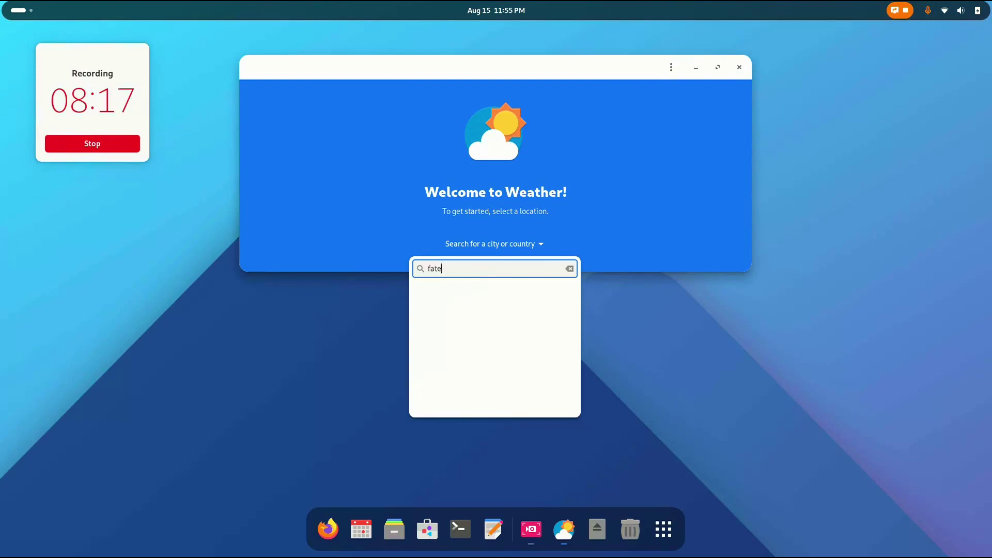
{"action": "key", "text": "BackSpace"}
{"action": "key", "text": "BackSpace"}
{"action": "key", "text": "BackSpace"}
{"action": "key", "text": "BackSpace"}
{"action": "key", "text": "Escape"}
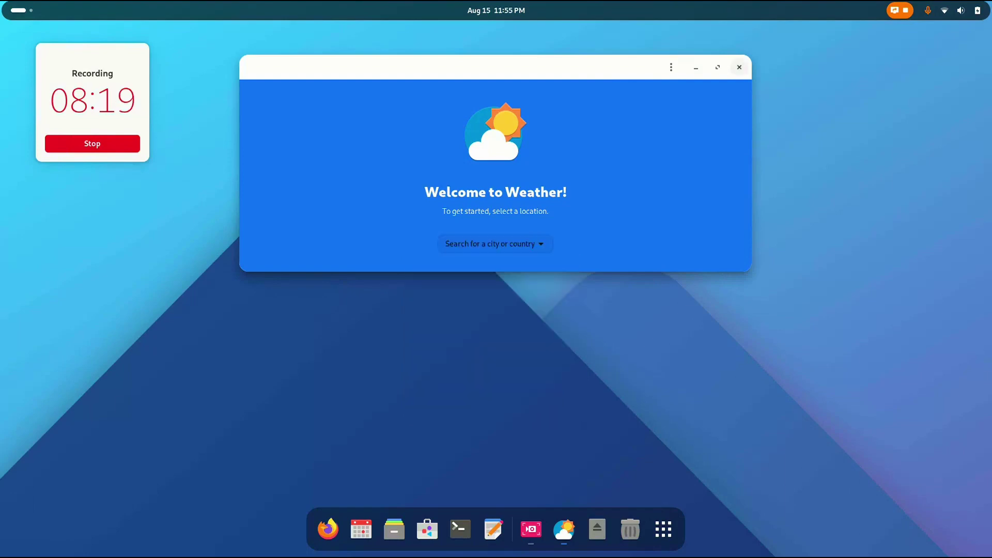
{"action": "left_click", "coordinate": [738, 67]}
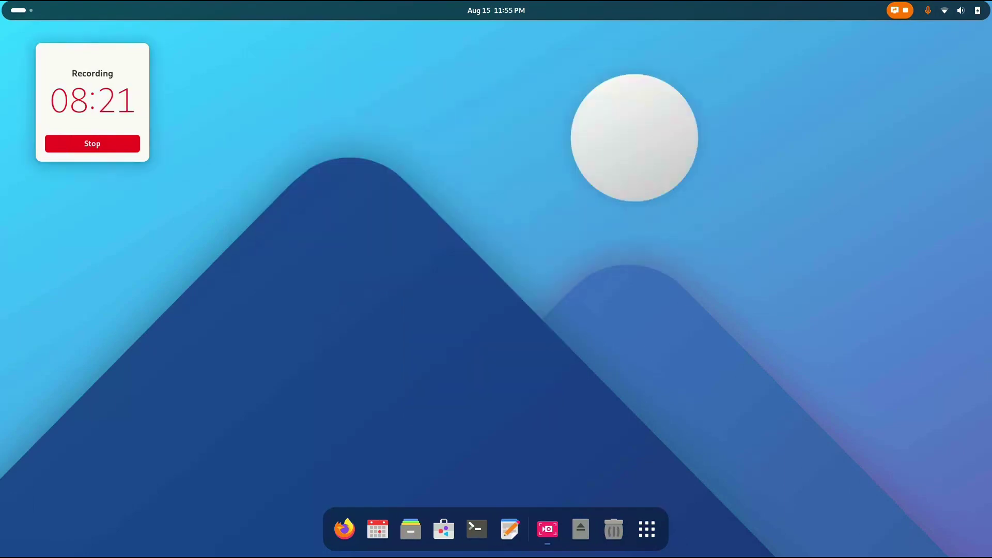
- Launch Clocks from the application grid, view its Alarms, Stopwatch, Timer and World pages, and close it
{"action": "left_click", "coordinate": [646, 528]}
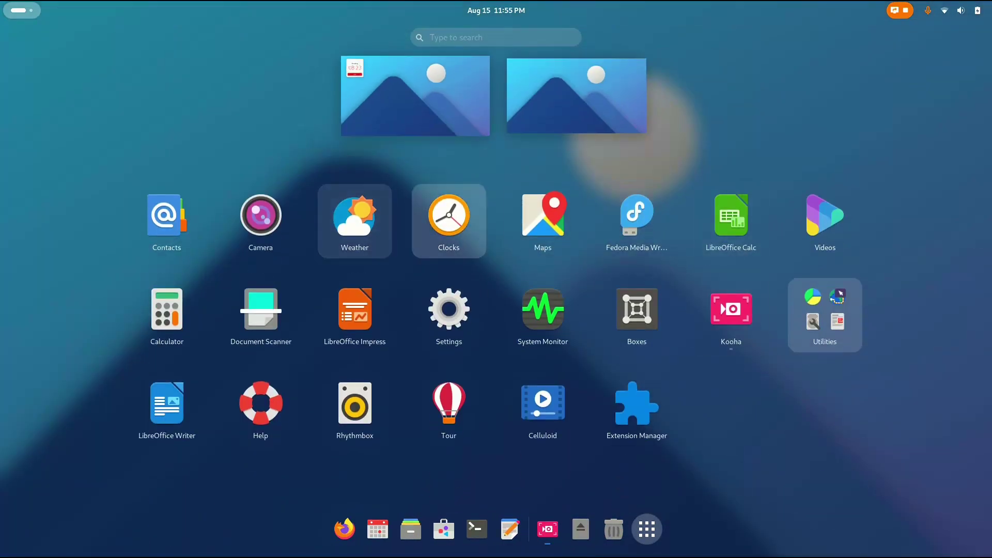
{"action": "left_click", "coordinate": [448, 220]}
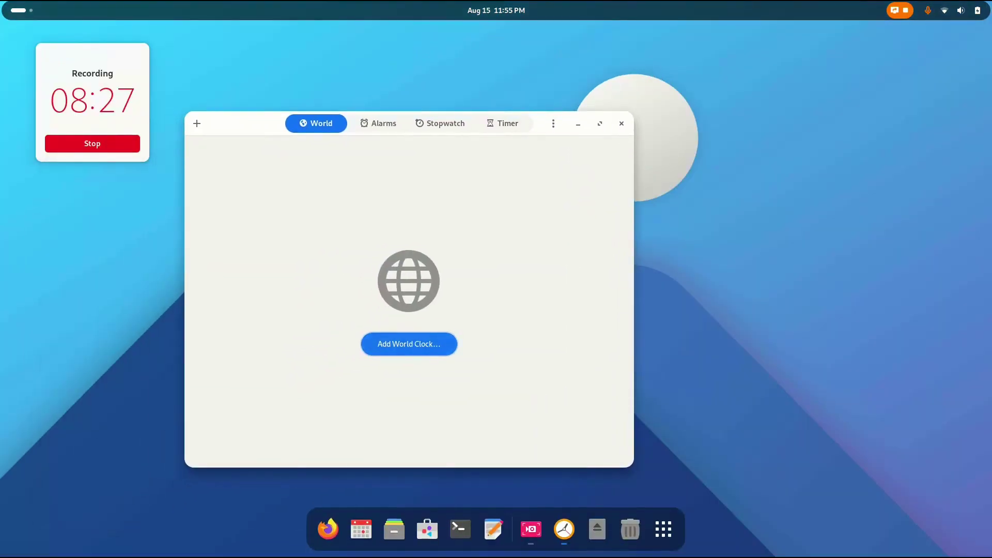
{"action": "left_click", "coordinate": [377, 123]}
{"action": "left_click", "coordinate": [439, 123]}
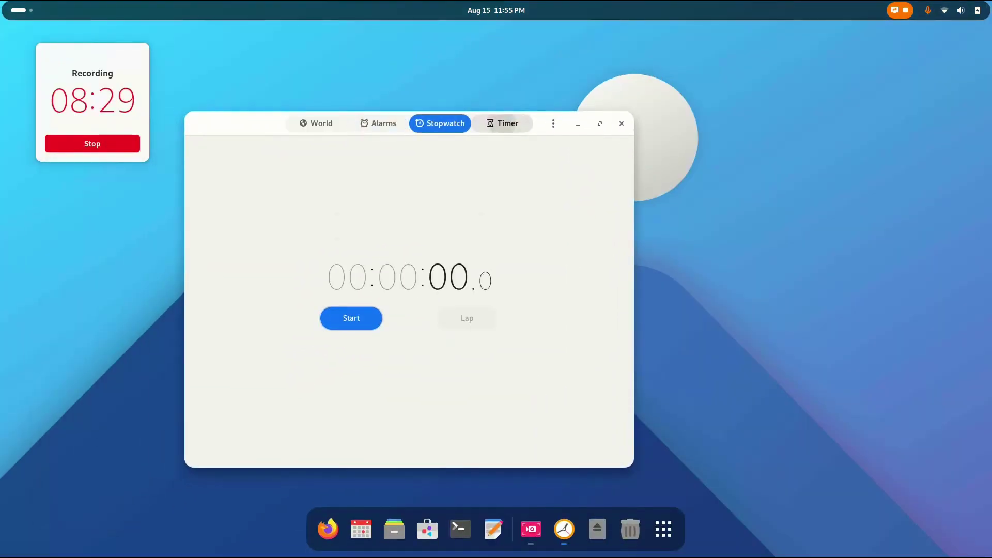
{"action": "left_click", "coordinate": [501, 123]}
{"action": "left_click", "coordinate": [315, 123]}
{"action": "left_click", "coordinate": [621, 124]}
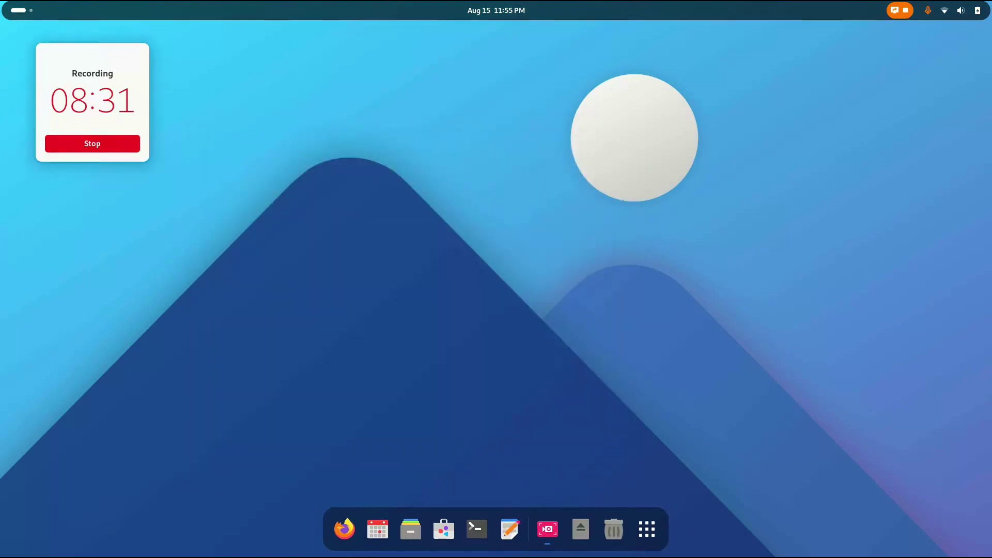
- Launch Maps from the application grid, restore its maximized window to a floating one, and enlarge that window downward
{"action": "key", "text": "super"}
{"action": "left_click", "coordinate": [646, 528]}
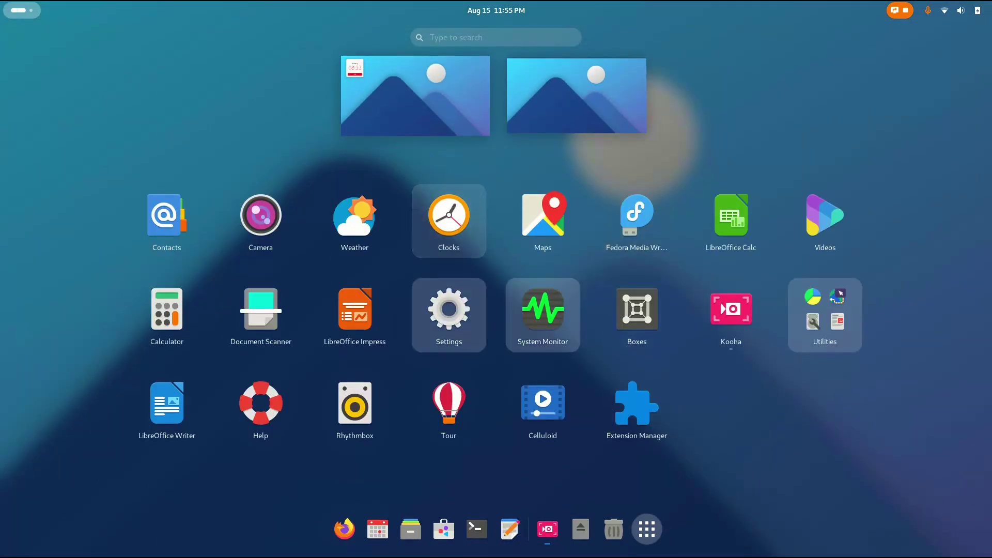
{"action": "key", "text": "super"}
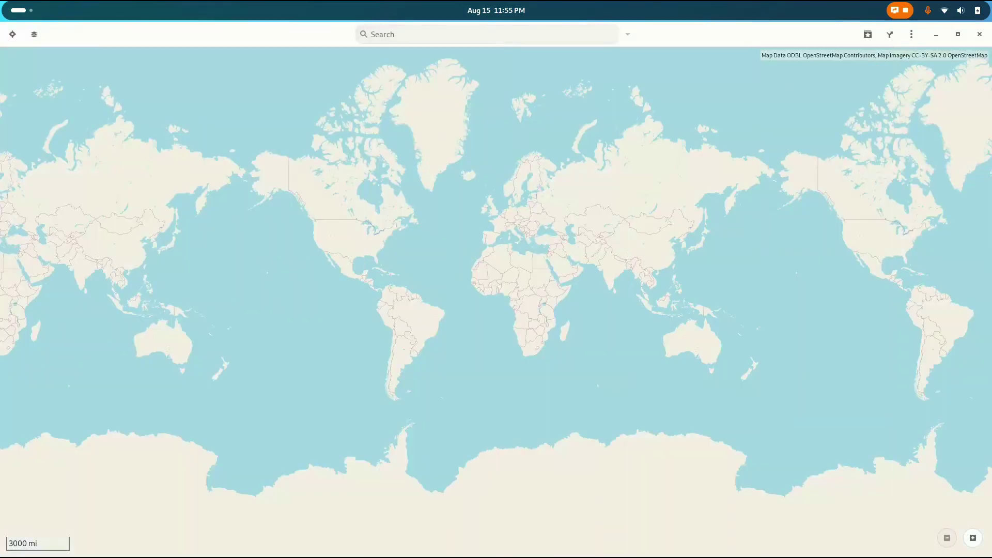
{"action": "left_click_drag", "start_coordinate": [227, 34], "coordinate": [366, 99]}
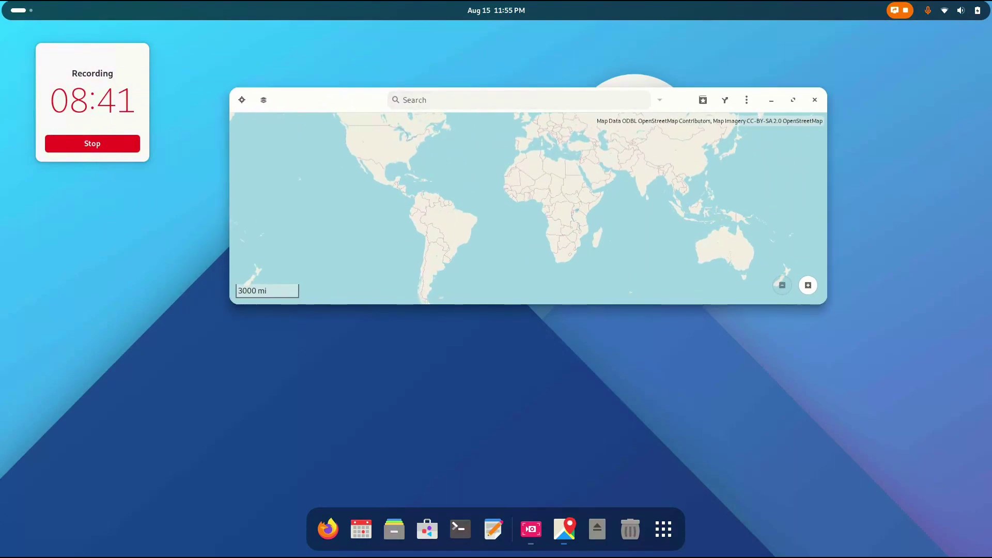
{"action": "left_click_drag", "start_coordinate": [826, 303], "coordinate": [846, 457]}
- Zoom and pan the map around Kanpur, Banda, Fatehpur and Raebareli, view the Maps main menu, and close Maps
{"action": "scroll", "coordinate": [663, 252], "scroll_direction": "up", "scroll_amount": 8}
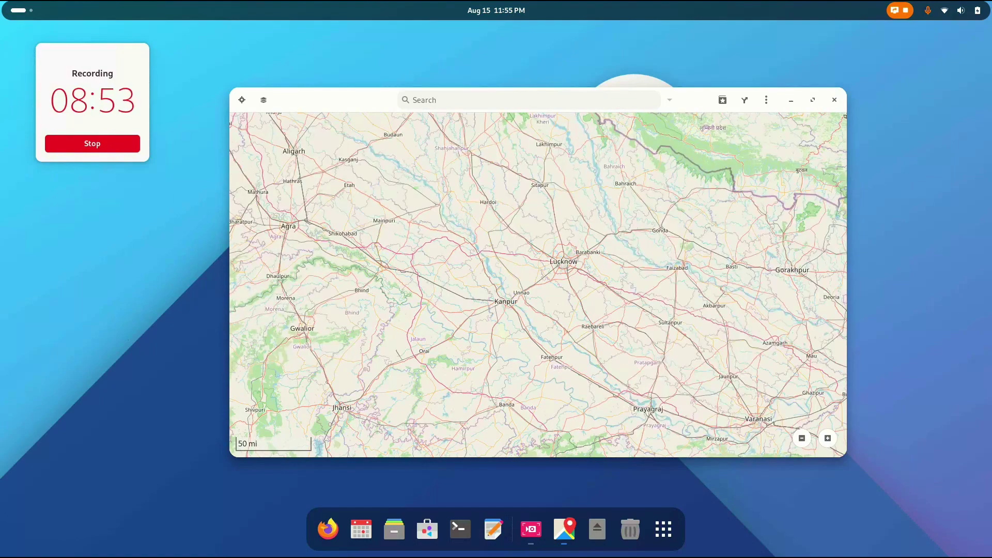
{"action": "scroll", "coordinate": [532, 354], "scroll_direction": "up", "scroll_amount": 5}
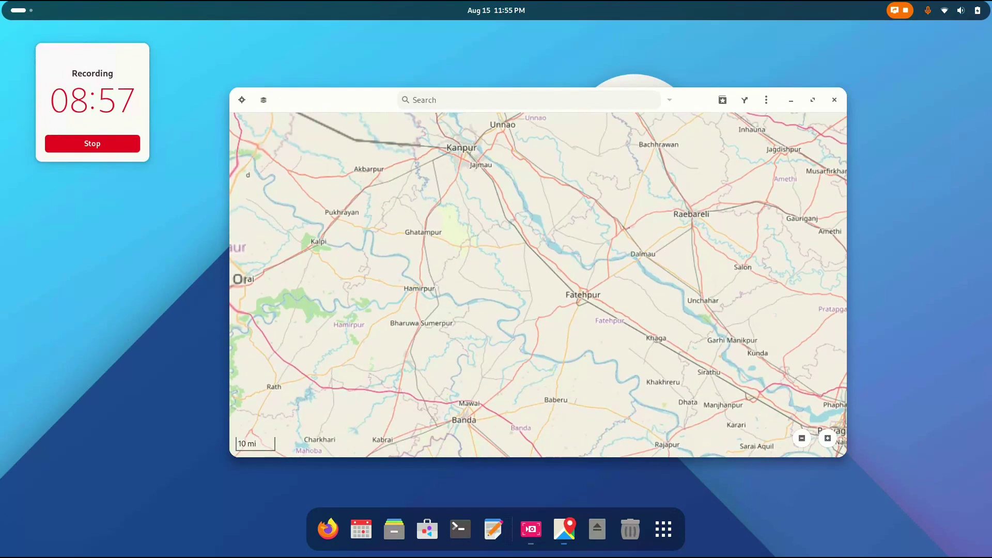
{"action": "scroll", "coordinate": [520, 342], "scroll_direction": "up", "scroll_amount": 1}
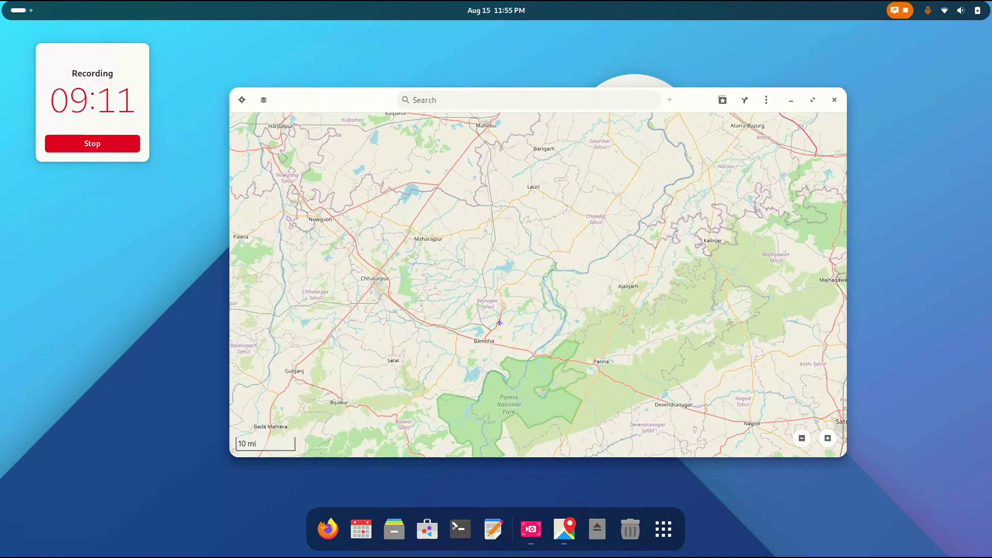
{"action": "scroll", "coordinate": [584, 266], "scroll_direction": "up", "scroll_amount": 3}
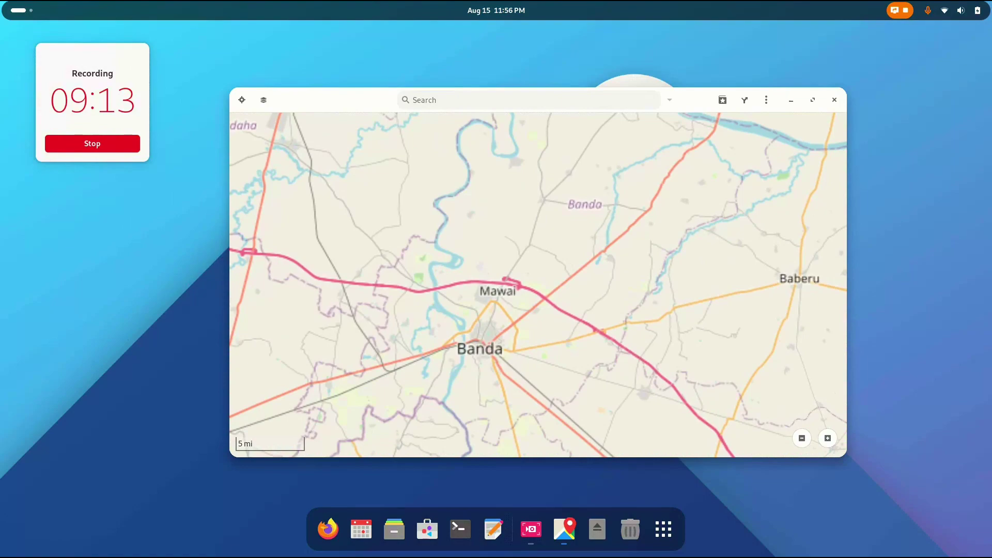
{"action": "left_click_drag", "start_coordinate": [538, 181], "coordinate": [518, 387]}
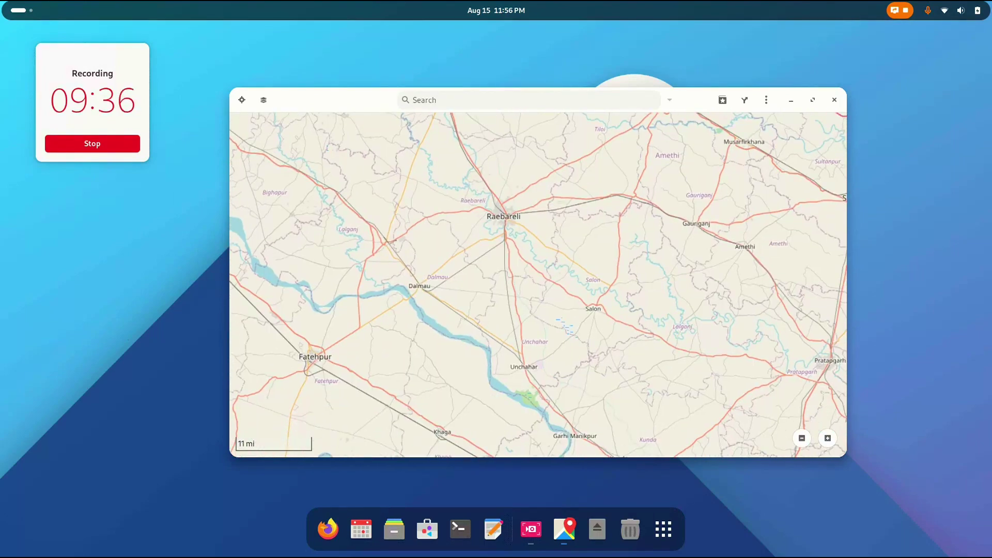
{"action": "left_click", "coordinate": [766, 100]}
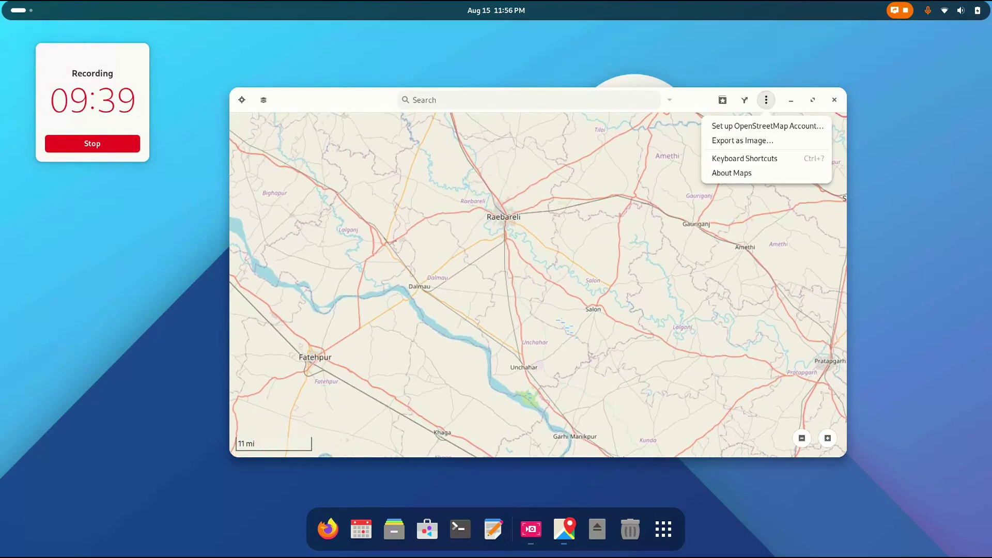
{"action": "left_click", "coordinate": [833, 100]}
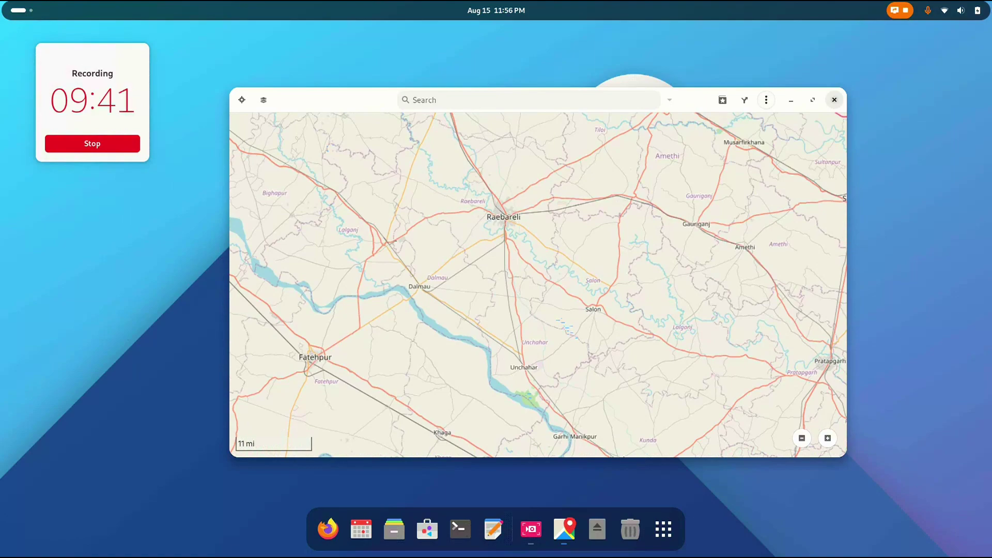
{"action": "left_click", "coordinate": [833, 100]}
- Open Calendar in week view and add a "Study" event for Thursday, August 15 from 5 to 6 PM
{"action": "key", "text": "super"}
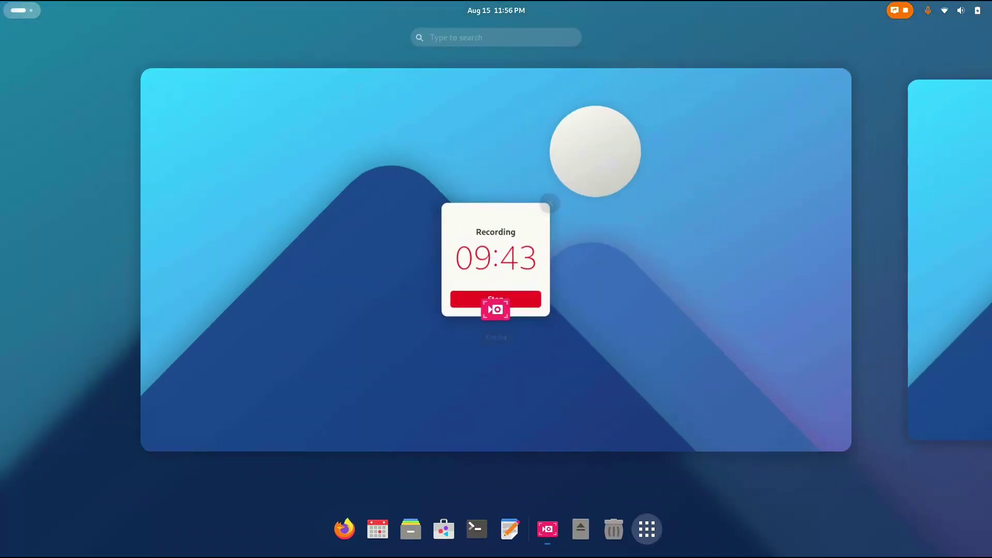
{"action": "key", "text": "super"}
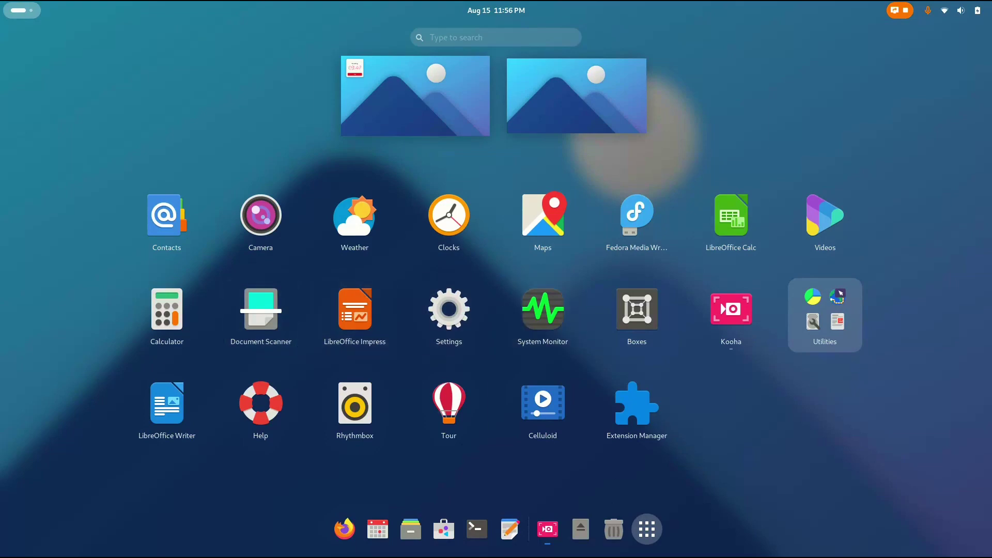
{"action": "left_click", "coordinate": [377, 528]}
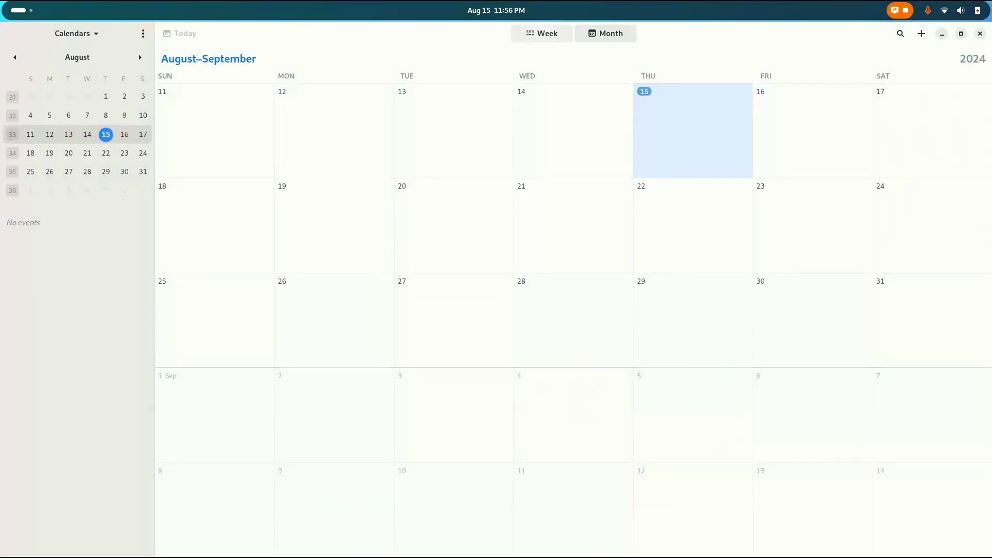
{"action": "key", "text": "alt+1"}
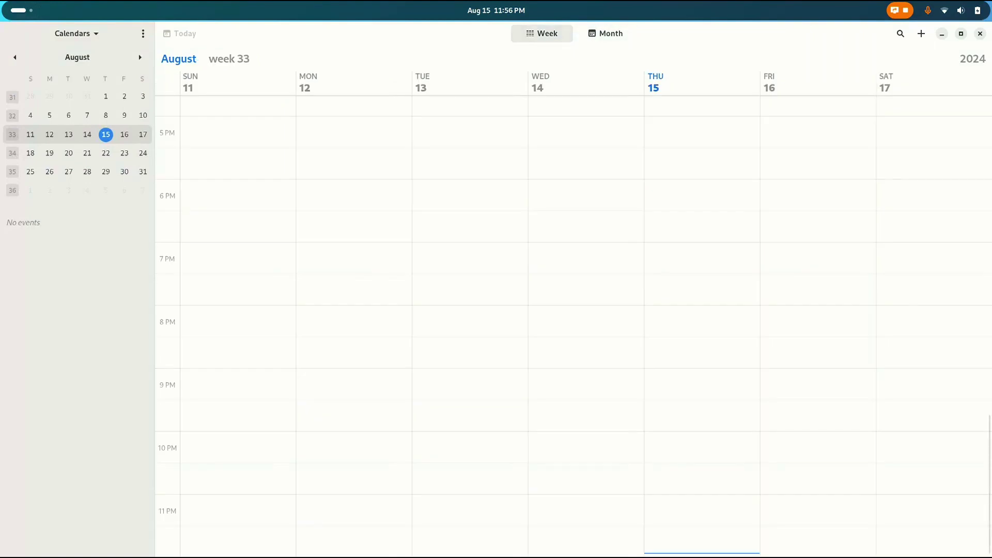
{"action": "left_click_drag", "start_coordinate": [702, 132], "coordinate": [702, 164]}
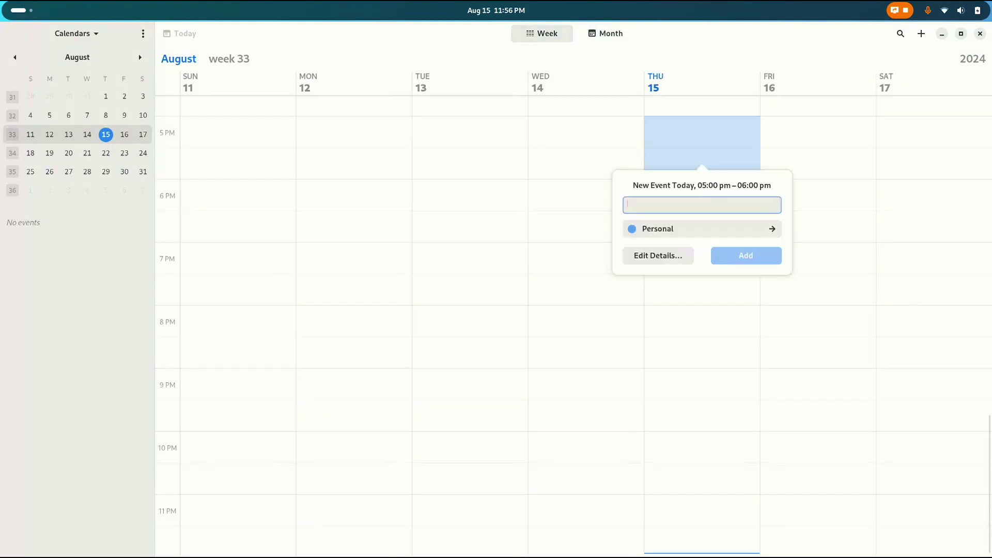
{"action": "type", "text": "Study"}
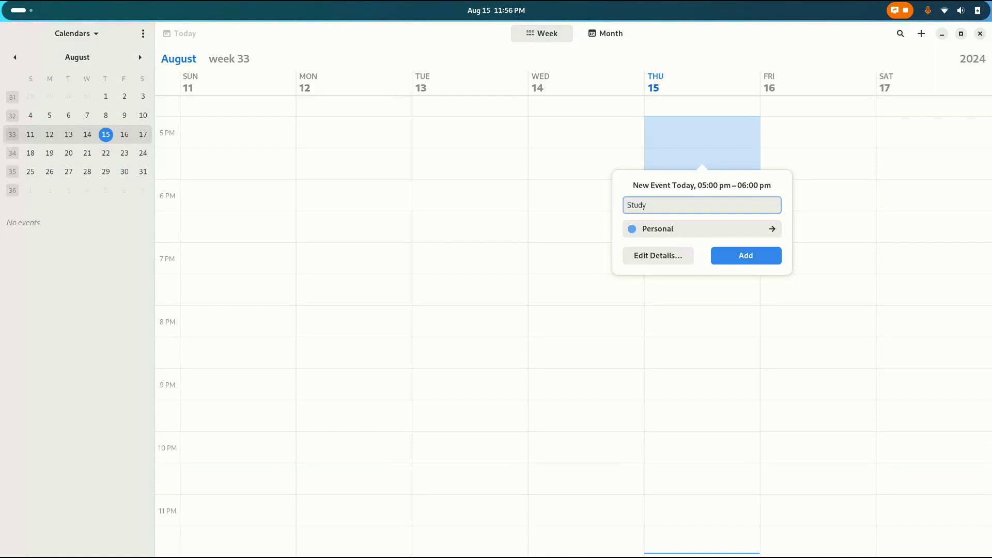
{"action": "key", "text": "Return"}
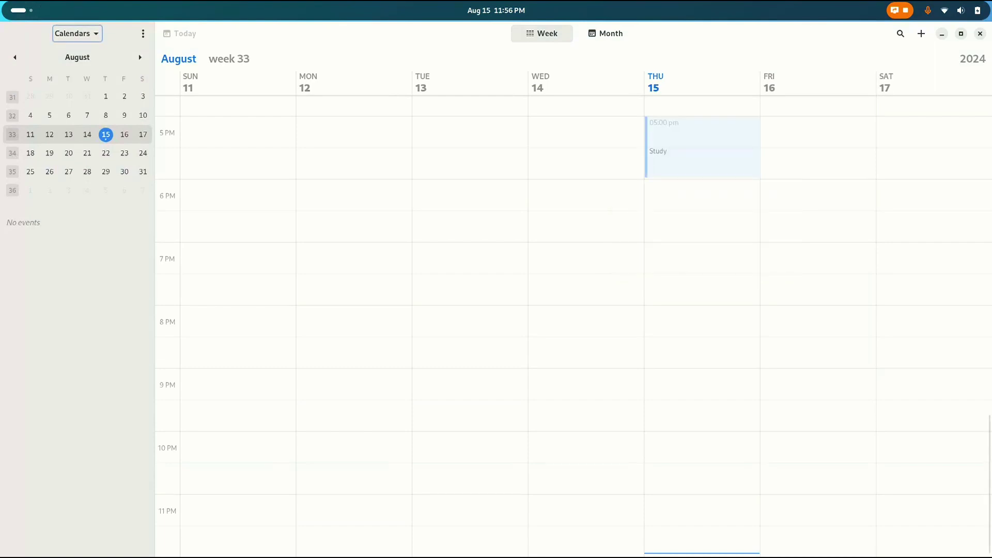
- Add an all-day event named "Create Videos" on Friday, August 16
{"action": "left_click", "coordinate": [817, 82]}
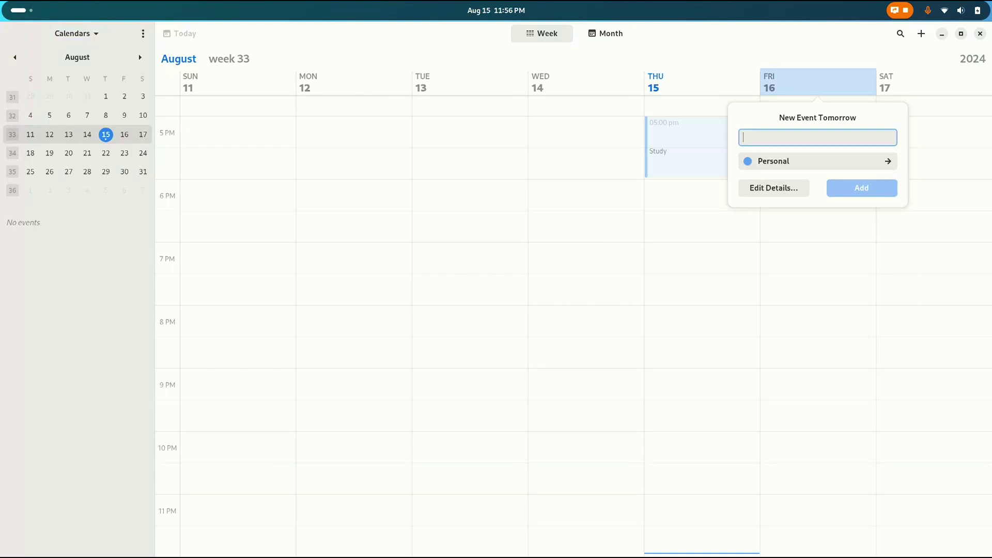
{"action": "type", "text": "Create Videos"}
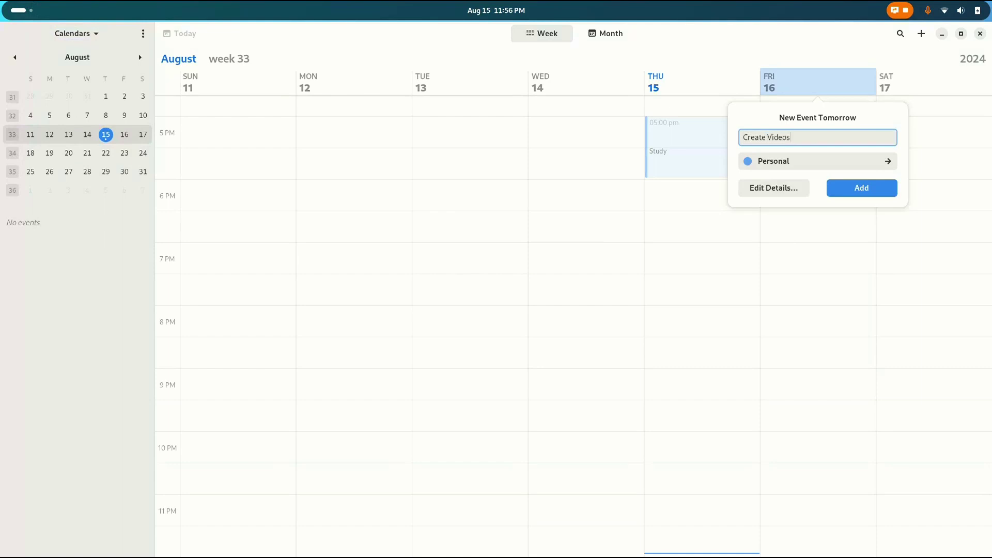
{"action": "key", "text": "Return"}
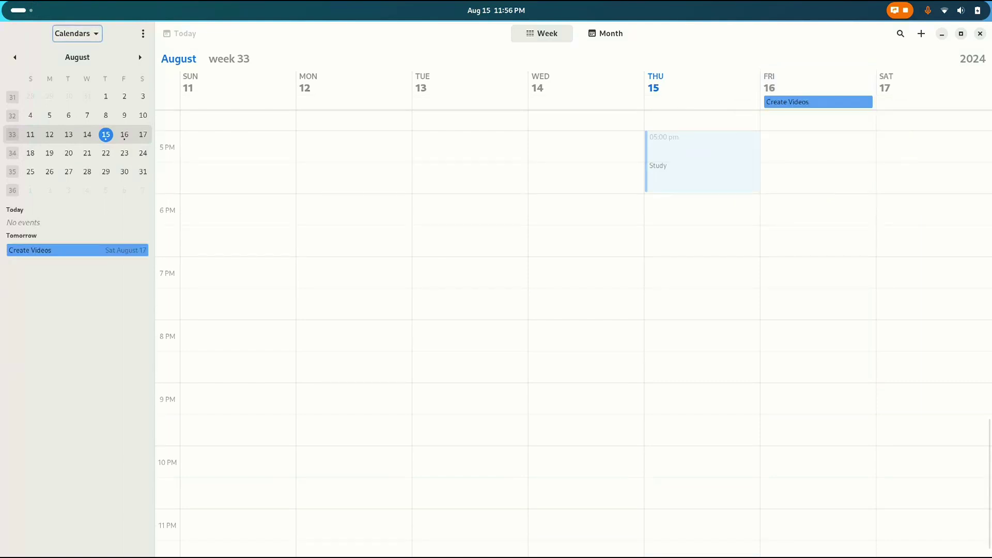
- Move Thursday's Study event to 7 PM and back up to an earlier time slot
{"action": "left_click_drag", "start_coordinate": [56, 251], "coordinate": [61, 277]}
{"action": "left_click_drag", "start_coordinate": [698, 161], "coordinate": [695, 137]}
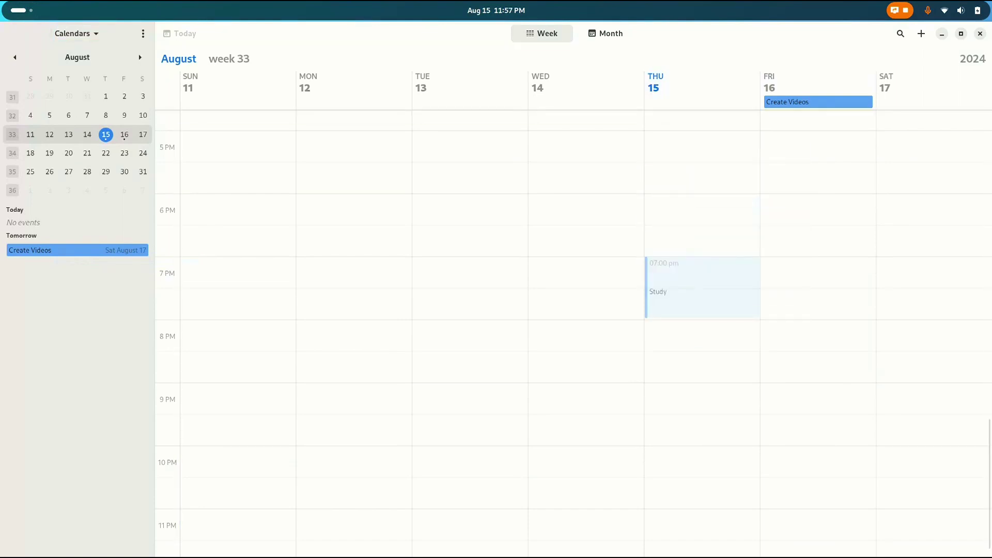
{"action": "left_click_drag", "start_coordinate": [702, 287], "coordinate": [707, 183]}
- Switch Calendar to month view, browse back and forth through the August and September weeks, and quit Calendar
{"action": "scroll", "coordinate": [573, 333], "scroll_direction": "down", "scroll_amount": 1}
{"action": "scroll", "coordinate": [572, 333], "scroll_direction": "down", "scroll_amount": 1}
{"action": "scroll", "coordinate": [573, 333], "scroll_direction": "up", "scroll_amount": 3}
{"action": "left_click", "coordinate": [605, 34]}
{"action": "scroll", "coordinate": [573, 212], "scroll_direction": "down", "scroll_amount": 2}
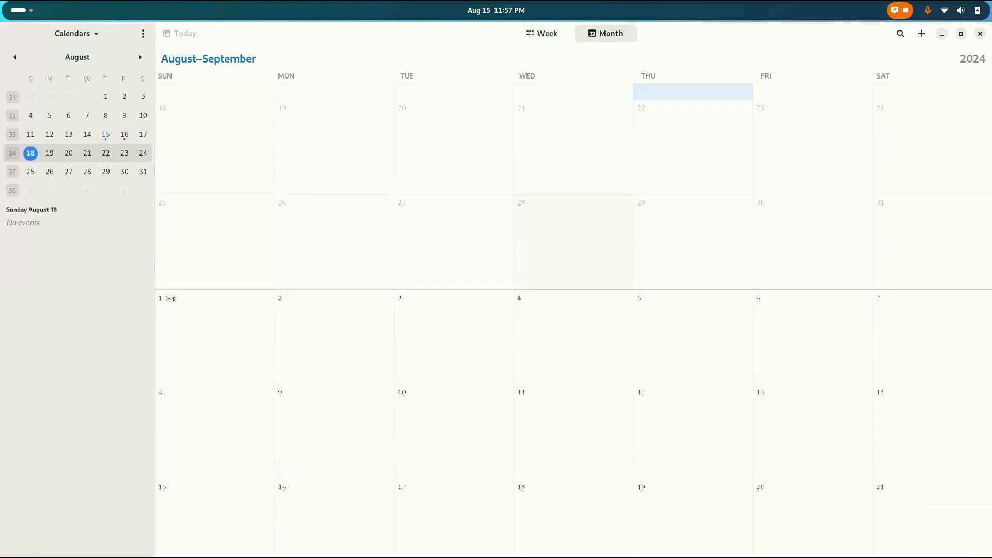
{"action": "scroll", "coordinate": [573, 212], "scroll_direction": "down", "scroll_amount": 1}
{"action": "scroll", "coordinate": [572, 211], "scroll_direction": "up", "scroll_amount": 3}
{"action": "scroll", "coordinate": [573, 212], "scroll_direction": "down", "scroll_amount": 2}
{"action": "scroll", "coordinate": [572, 212], "scroll_direction": "up", "scroll_amount": 2}
{"action": "scroll", "coordinate": [572, 212], "scroll_direction": "down", "scroll_amount": 2}
{"action": "scroll", "coordinate": [573, 212], "scroll_direction": "up", "scroll_amount": 2}
{"action": "scroll", "coordinate": [574, 321], "scroll_direction": "down", "scroll_amount": 2}
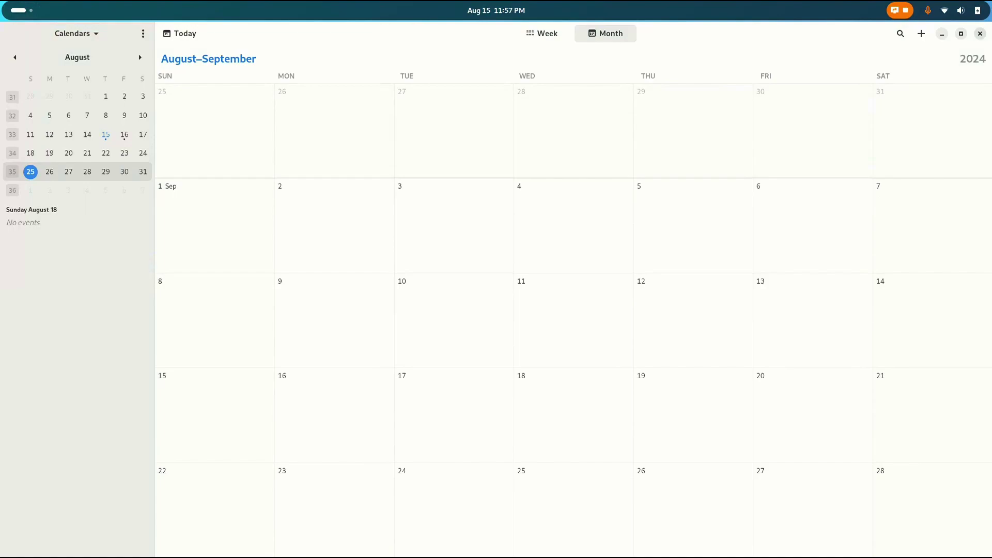
{"action": "key", "text": "ctrl+q"}
- Open Files, view the Documents, Downloads, Pictures and Videos folders, and close the file manager
{"action": "key", "text": "super"}
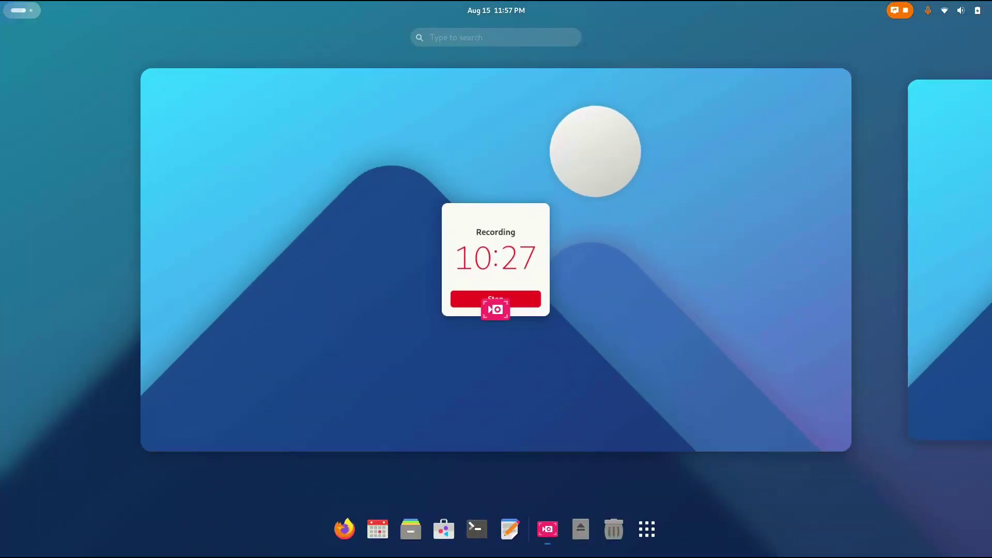
{"action": "left_click", "coordinate": [646, 528]}
{"action": "left_click", "coordinate": [411, 528]}
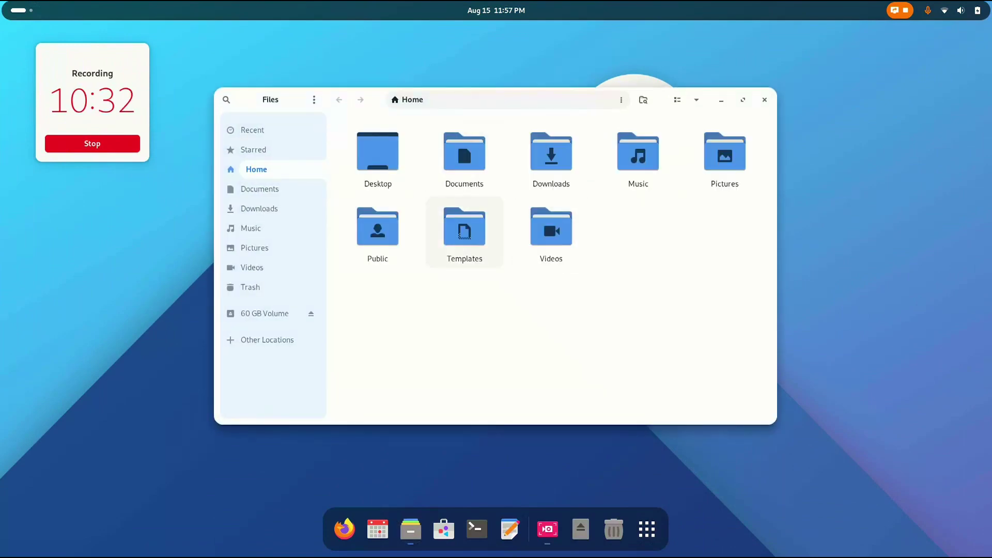
{"action": "left_click", "coordinate": [259, 208]}
{"action": "left_click", "coordinate": [265, 189]}
{"action": "left_click", "coordinate": [259, 208]}
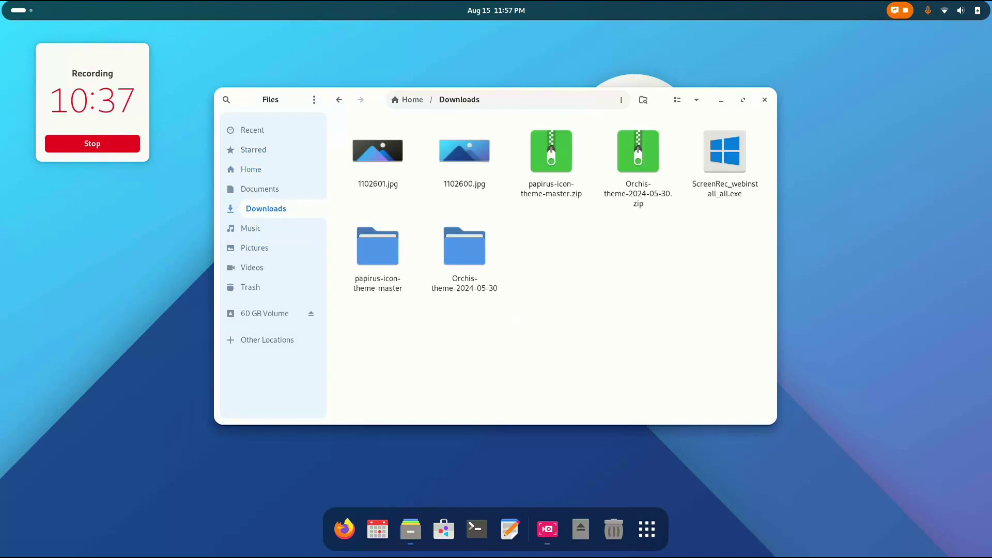
{"action": "left_click", "coordinate": [254, 247]}
{"action": "left_click", "coordinate": [251, 267]}
{"action": "left_click", "coordinate": [765, 99]}
- Launch Terminal and open its General preferences
{"action": "key", "text": "super"}
{"action": "left_click", "coordinate": [476, 529]}
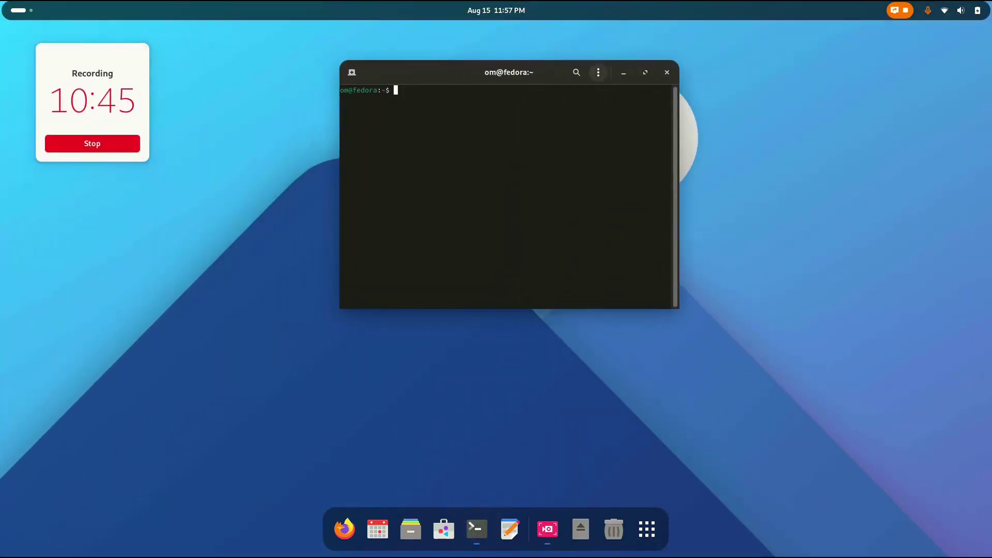
{"action": "left_click", "coordinate": [598, 72]}
{"action": "left_click", "coordinate": [572, 203]}
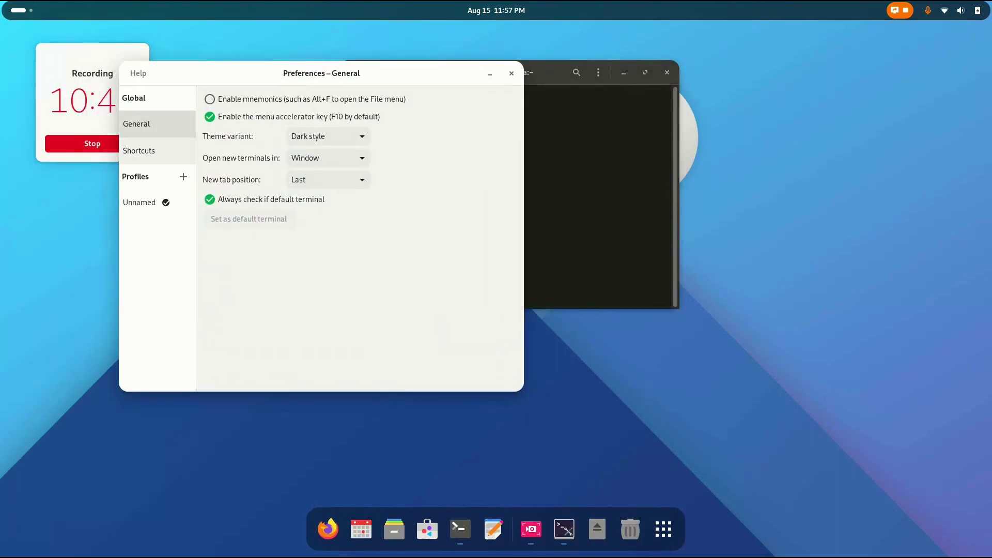
- Review the Unnamed terminal profile's text, color and scrolling preferences and the shortcuts, and return to the General preferences
{"action": "left_click", "coordinate": [139, 202]}
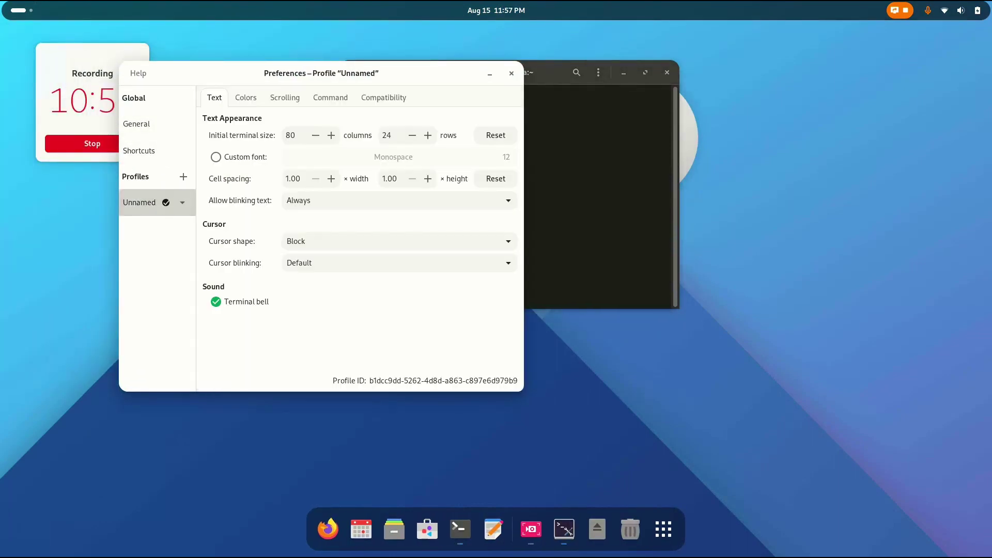
{"action": "left_click", "coordinate": [245, 97]}
{"action": "left_click", "coordinate": [284, 97]}
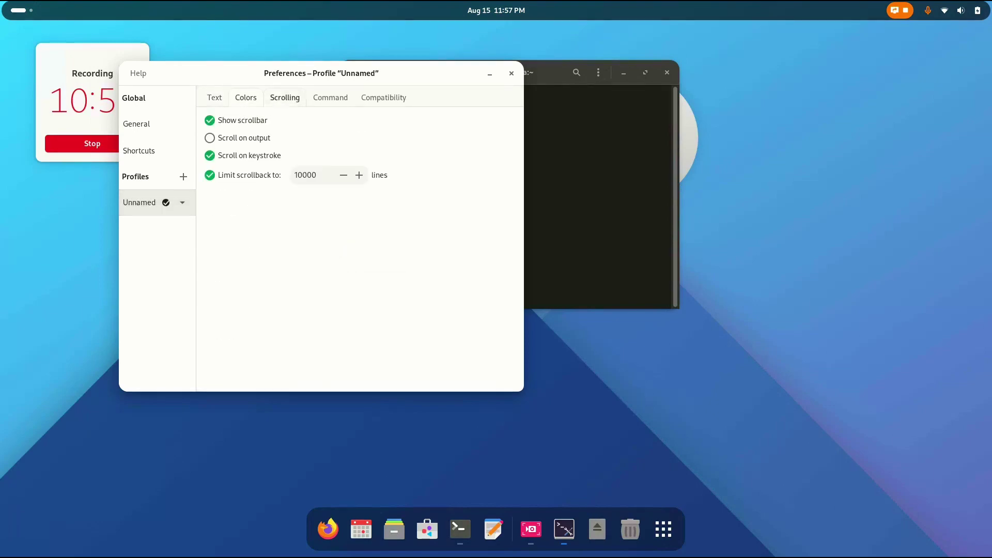
{"action": "left_click", "coordinate": [157, 150]}
{"action": "left_click", "coordinate": [144, 124]}
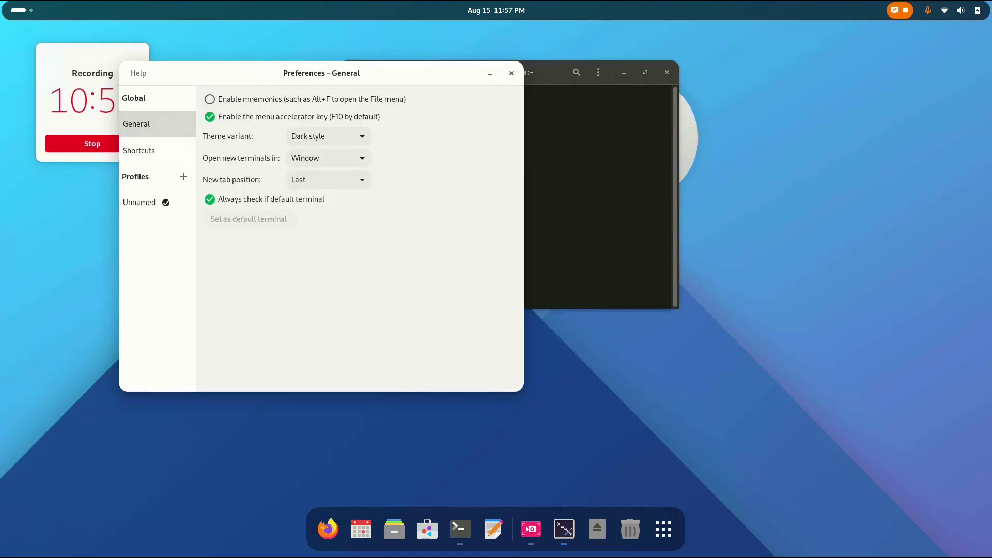
- Set the terminal's theme variant to Follow system style and close the preferences
{"action": "left_click", "coordinate": [325, 137]}
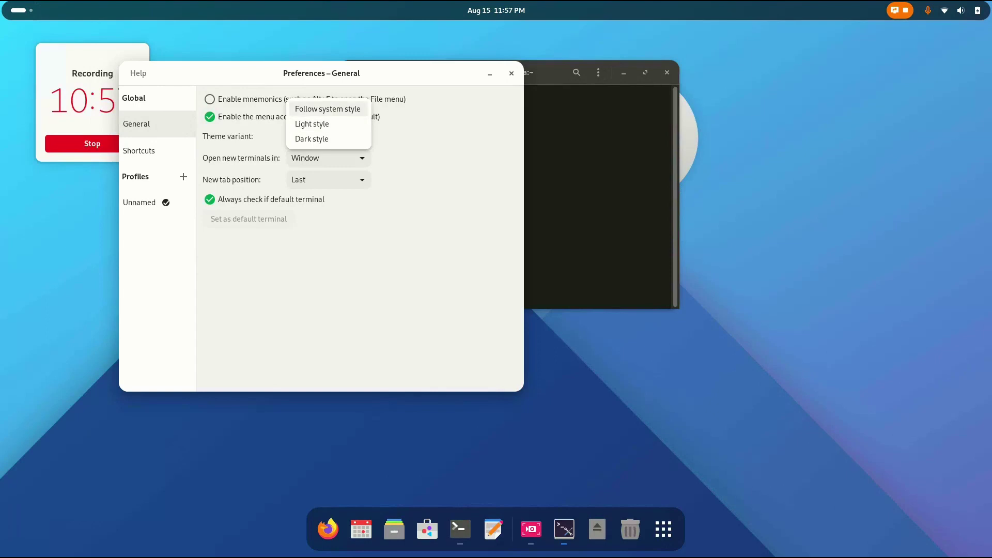
{"action": "left_click", "coordinate": [328, 109]}
{"action": "left_click", "coordinate": [512, 73]}
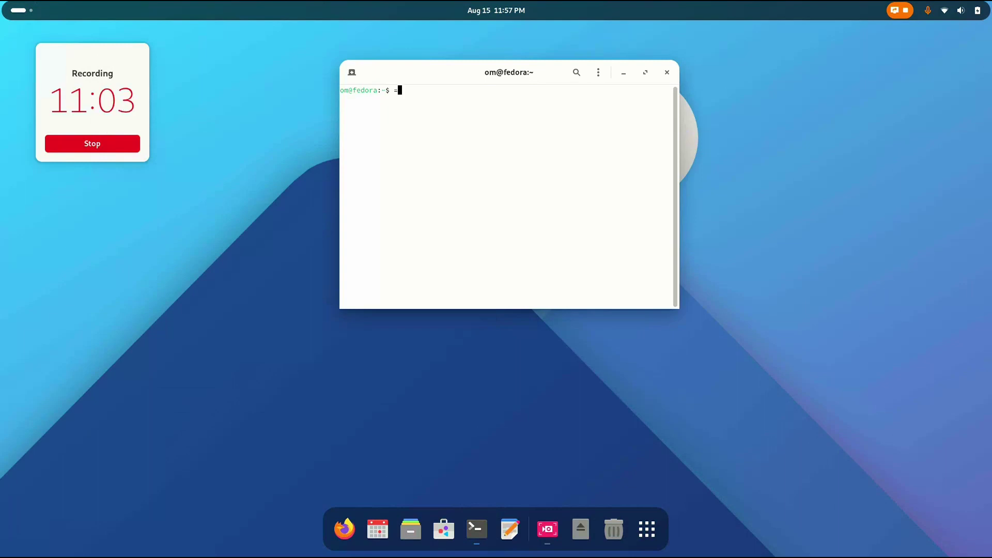
- Enlarge the terminal text and run sudo dnf install neofetch, entering the sudo password and accepting the package installation
{"action": "key", "text": "ctrl+plus"}
{"action": "key", "text": "ctrl+plus"}
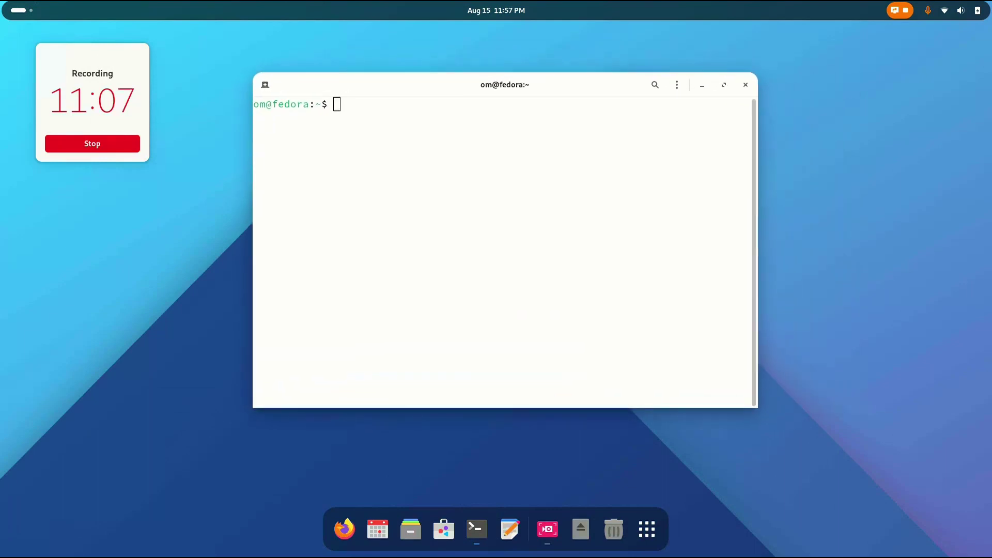
{"action": "type", "text": "sudo dnf install neofetch"}
{"action": "key", "text": "Return"}
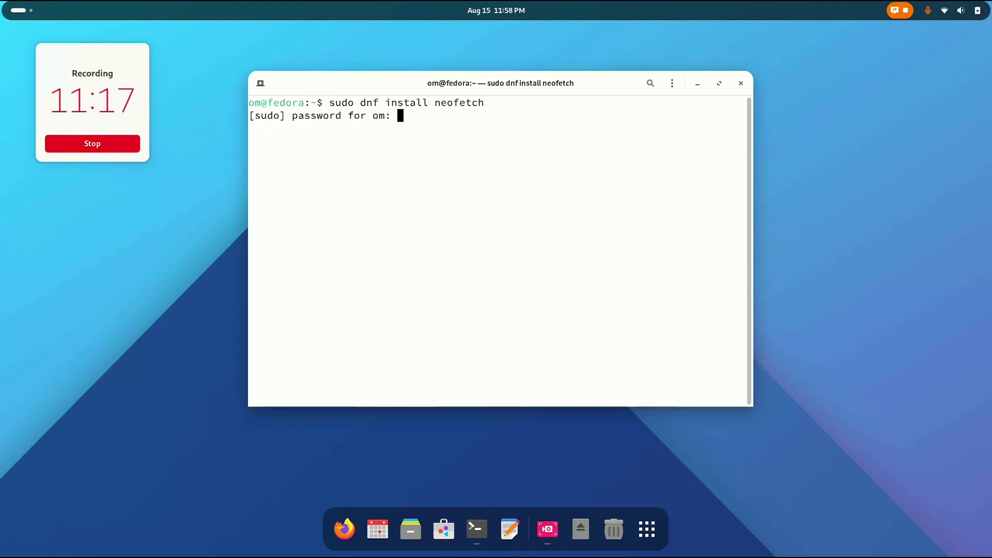
{"action": "key", "text": "Return"}
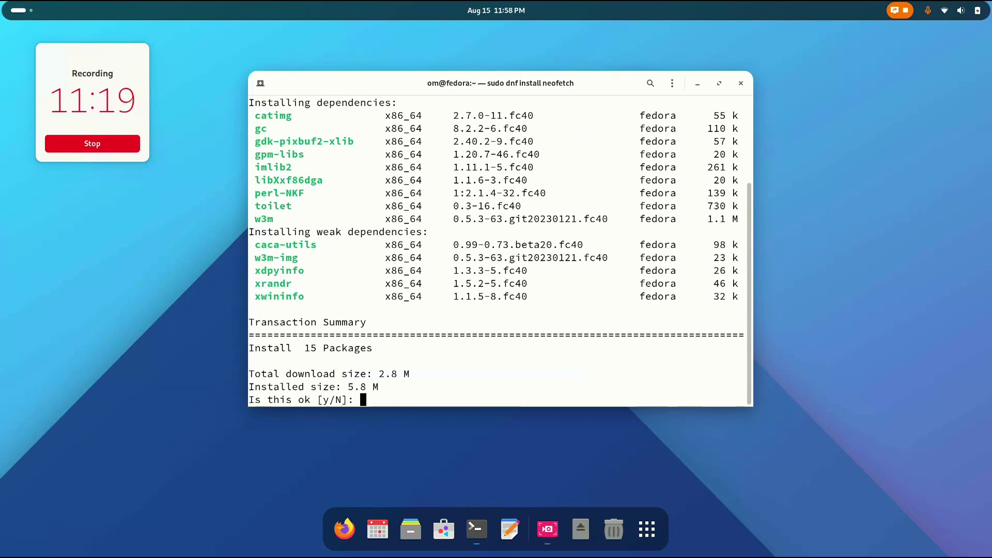
{"action": "type", "text": "y"}
{"action": "key", "text": "Return"}
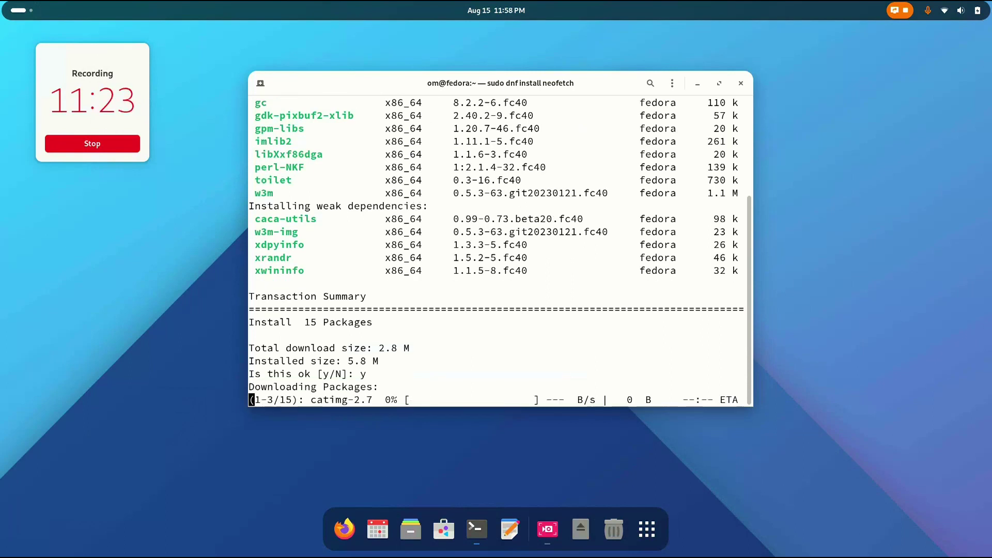
- Reduce the terminal text size, clear the terminal and run neofetch to show the system information
{"action": "key", "text": "ctrl+minus"}
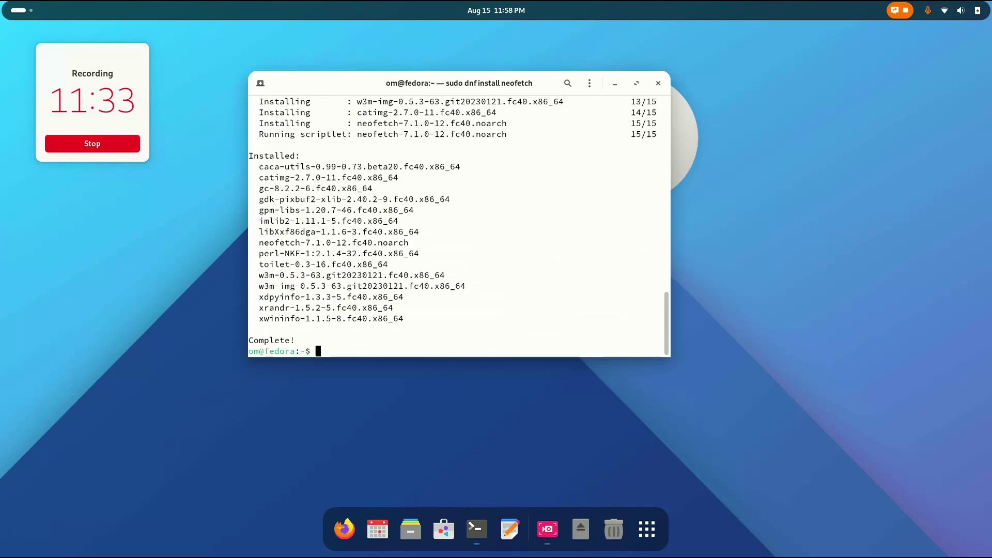
{"action": "key", "text": "ctrl+l"}
{"action": "type", "text": "neofect"}
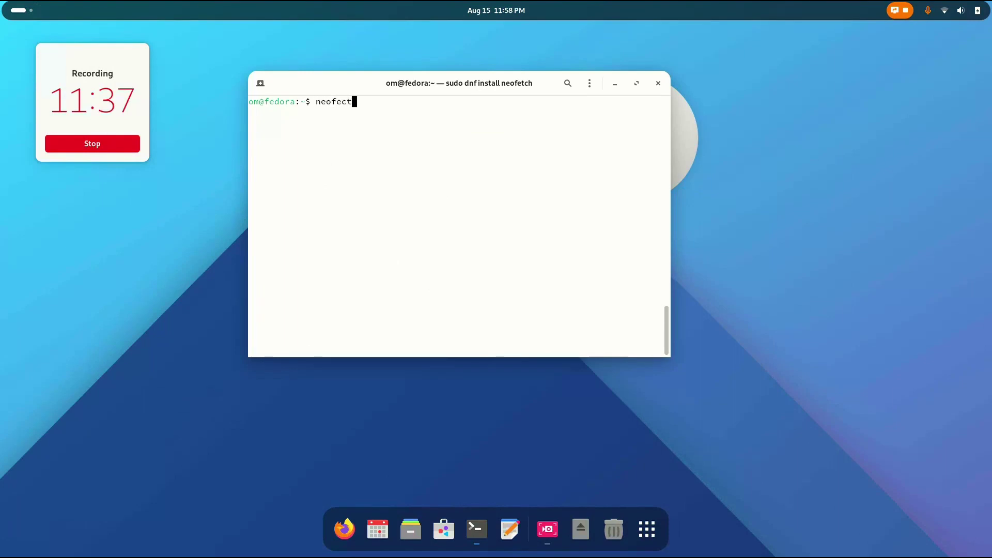
{"action": "key", "text": "BackSpace"}
{"action": "key", "text": "BackSpace"}
{"action": "type", "text": "tch"}
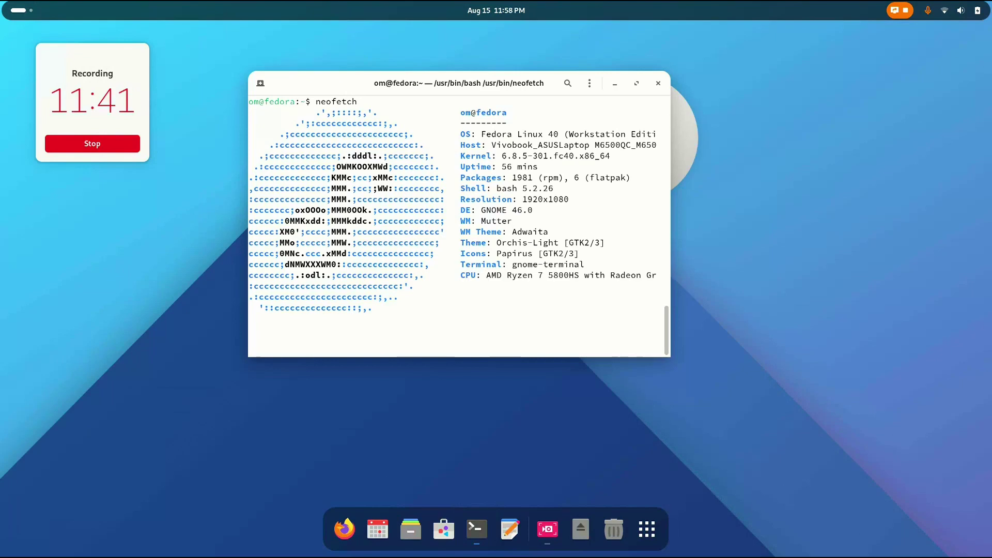
{"action": "scroll", "coordinate": [458, 228], "scroll_direction": "up", "scroll_amount": 1}
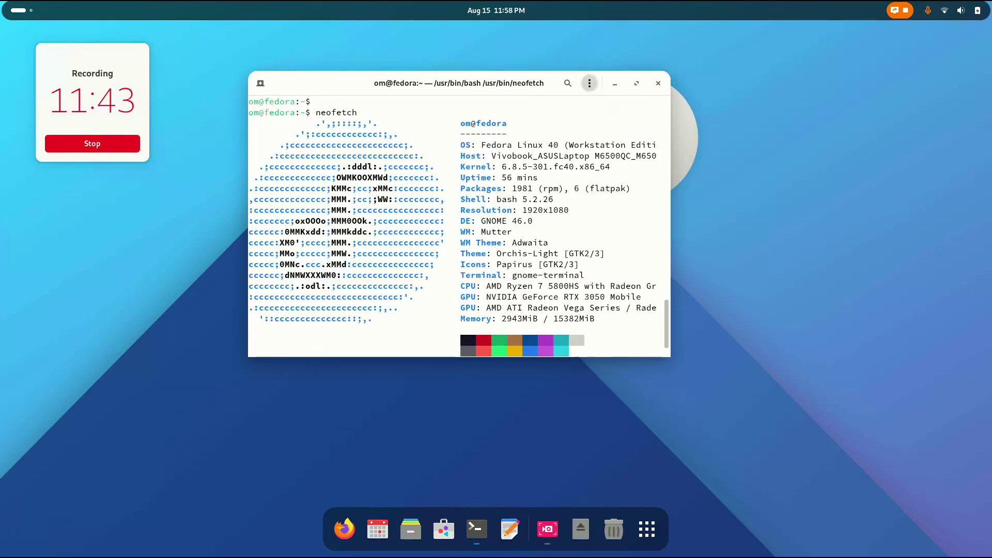
- Set the terminal's theme variant to Dark style and close the preferences
{"action": "left_click", "coordinate": [589, 83]}
{"action": "left_click", "coordinate": [562, 214]}
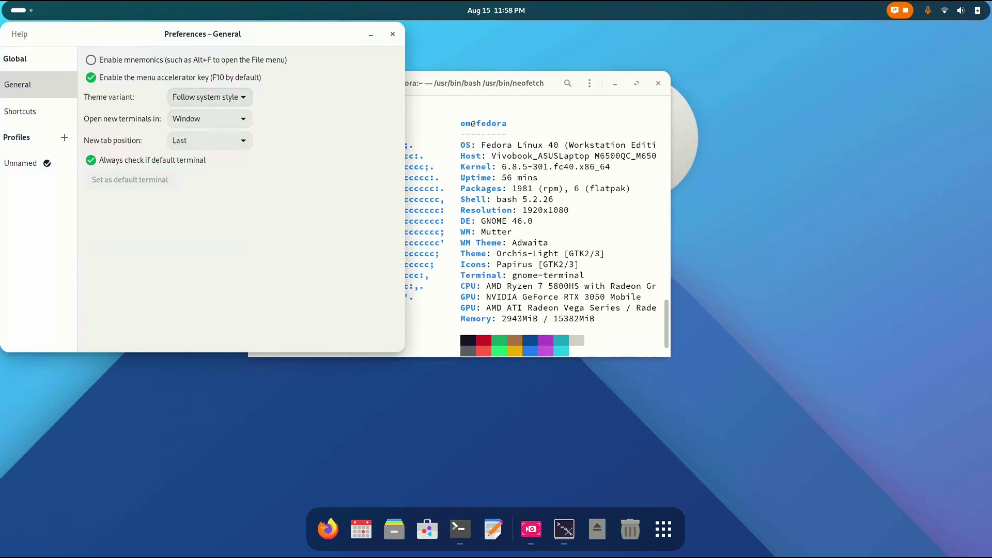
{"action": "left_click", "coordinate": [209, 97]}
{"action": "left_click", "coordinate": [209, 99]}
{"action": "left_click", "coordinate": [209, 98]}
{"action": "left_click", "coordinate": [208, 99]}
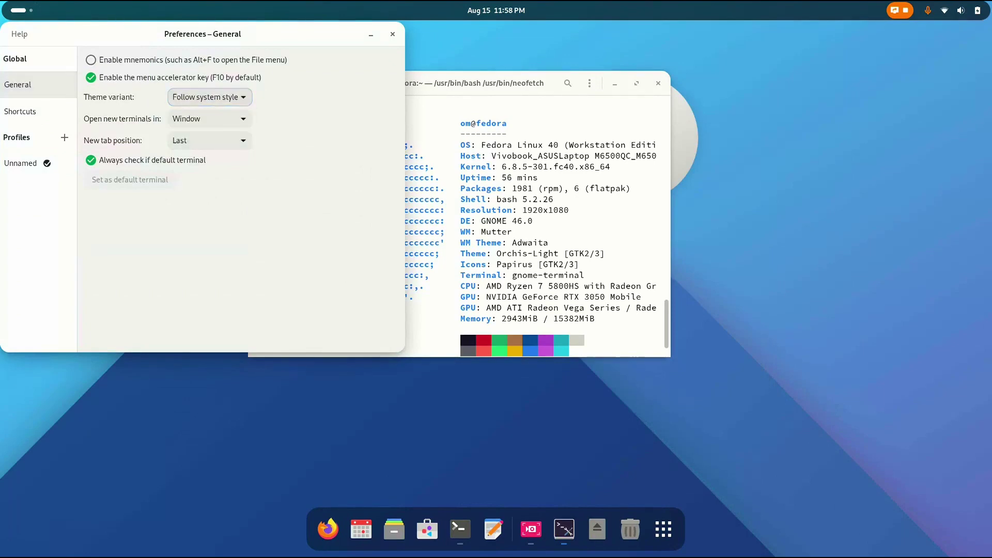
{"action": "left_click", "coordinate": [209, 97]}
{"action": "left_click", "coordinate": [198, 129]}
{"action": "left_click", "coordinate": [393, 34]}
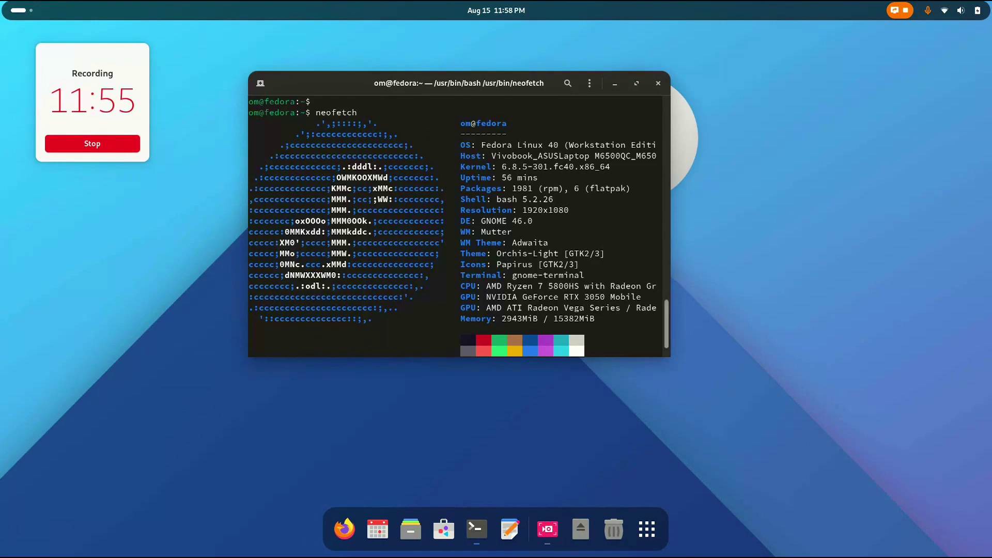
- Widen the terminal window and highlight the GPU, CPU, memory, desktop environment, OS and host details in the neofetch output
{"action": "left_click_drag", "start_coordinate": [670, 356], "coordinate": [721, 356]}
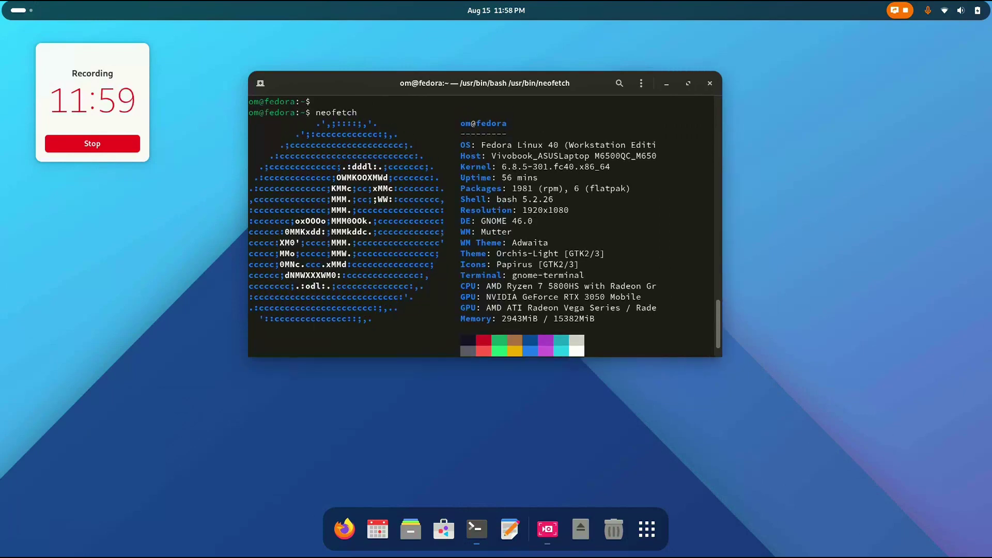
{"action": "left_click_drag", "start_coordinate": [641, 297], "coordinate": [486, 297]}
{"action": "left_click", "coordinate": [486, 297]}
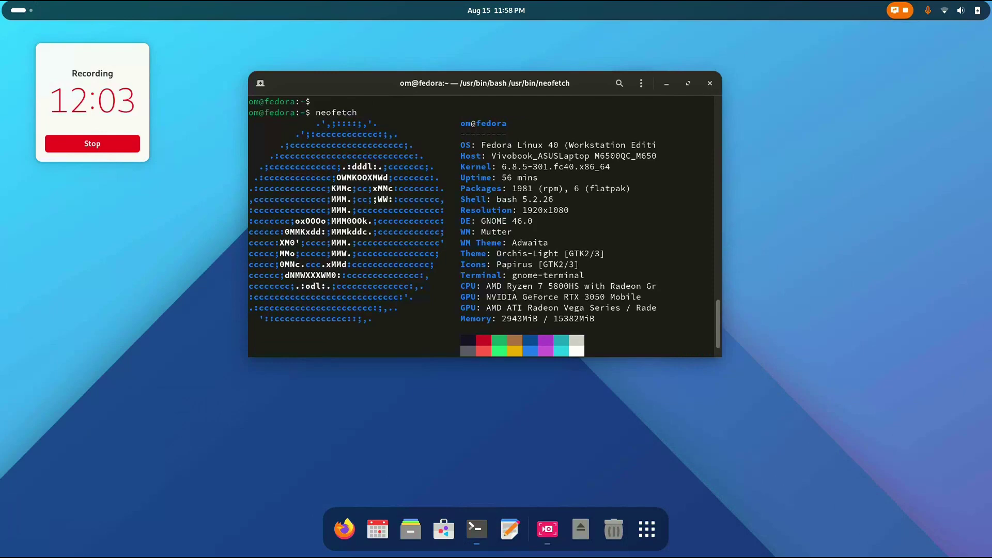
{"action": "left_click_drag", "start_coordinate": [489, 286], "coordinate": [579, 285]}
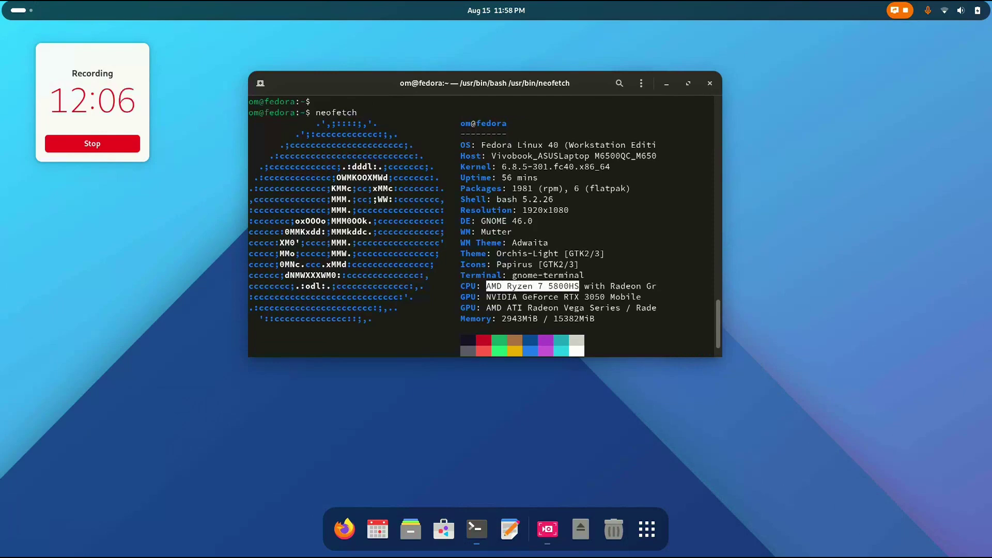
{"action": "left_click", "coordinate": [579, 286]}
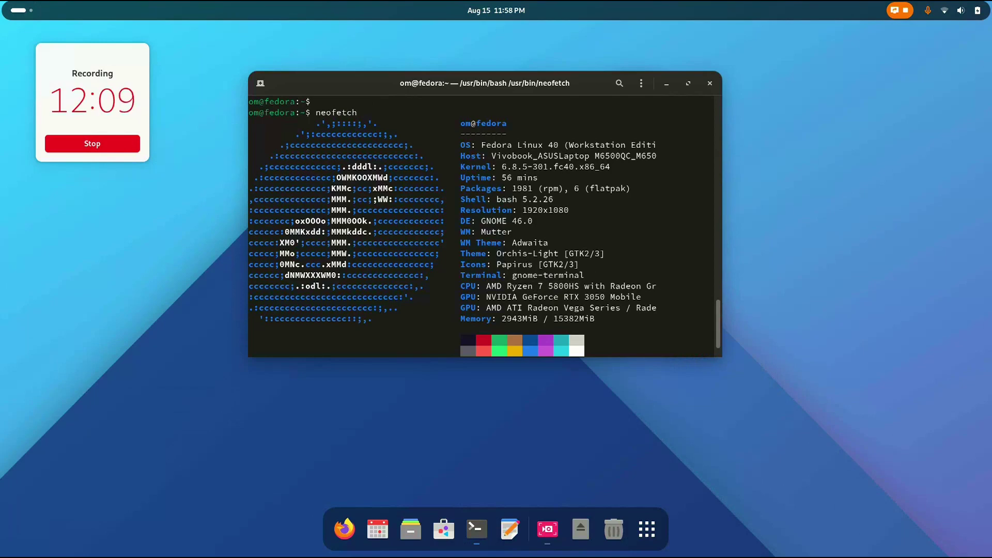
{"action": "left_click_drag", "start_coordinate": [556, 319], "coordinate": [602, 318]}
{"action": "left_click", "coordinate": [601, 318]}
{"action": "left_click_drag", "start_coordinate": [535, 221], "coordinate": [476, 220]}
{"action": "left_click", "coordinate": [477, 221]}
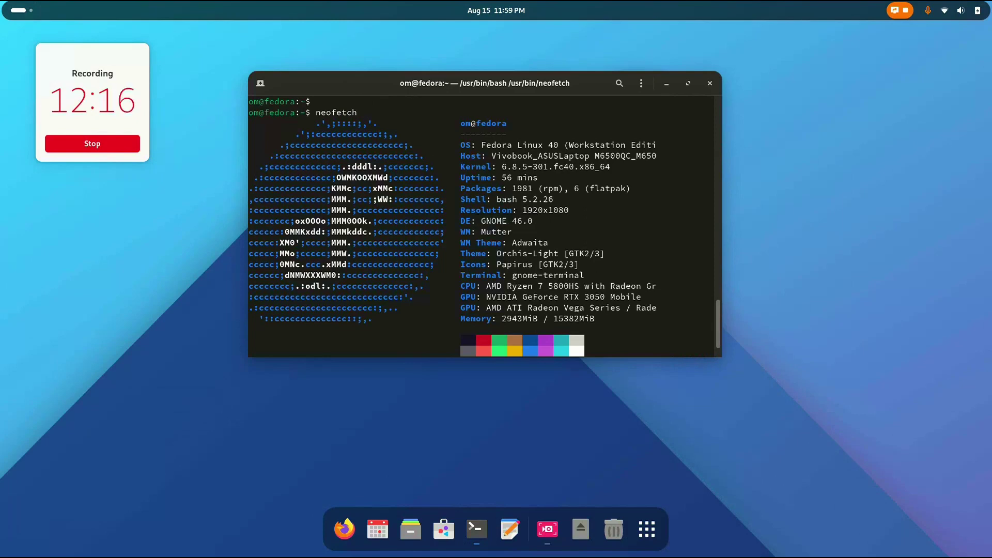
{"action": "left_click_drag", "start_coordinate": [491, 145], "coordinate": [584, 145]}
{"action": "left_click", "coordinate": [584, 145]}
{"action": "left_click_drag", "start_coordinate": [491, 156], "coordinate": [589, 155]}
{"action": "left_click", "coordinate": [589, 156]}
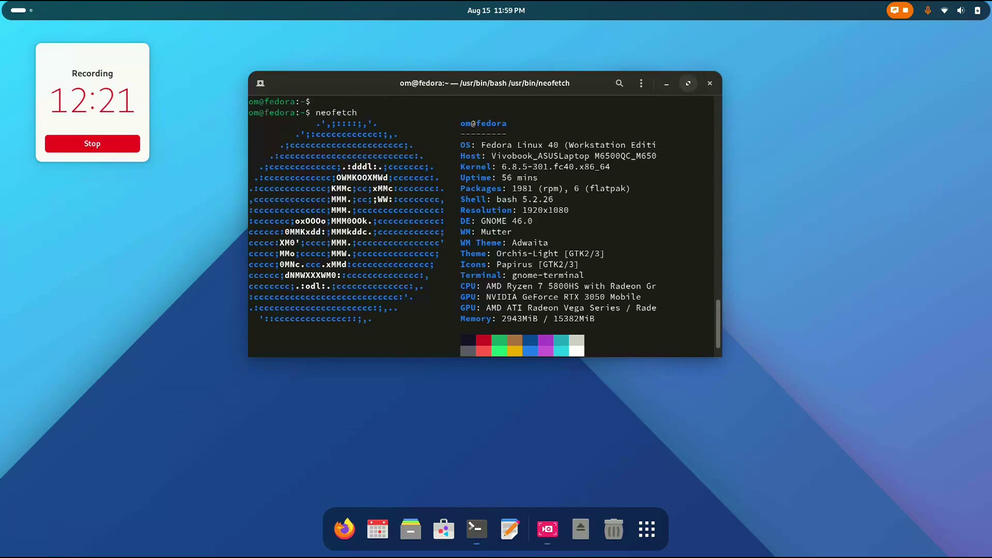
- Close the terminal and launch LibreOffice Writer from the application grid
{"action": "left_click", "coordinate": [709, 83]}
{"action": "key", "text": "super"}
{"action": "scroll", "coordinate": [496, 258], "scroll_direction": "down", "scroll_amount": 1}
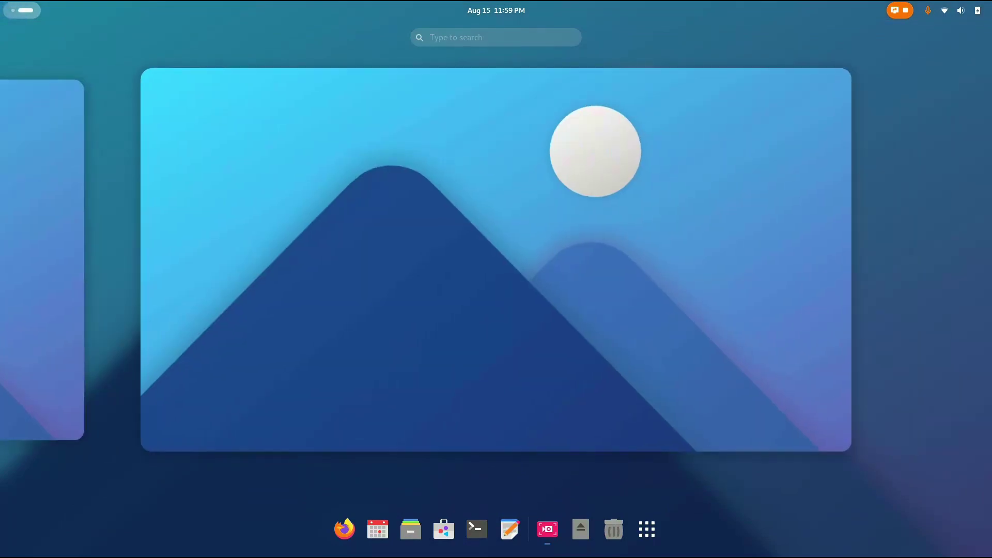
{"action": "left_click", "coordinate": [646, 528]}
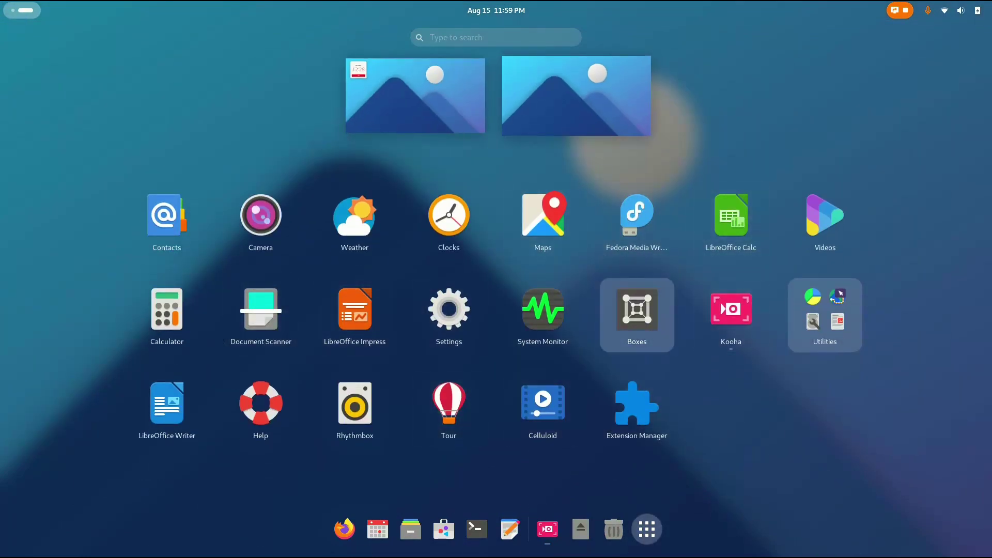
{"action": "left_click", "coordinate": [166, 408]}
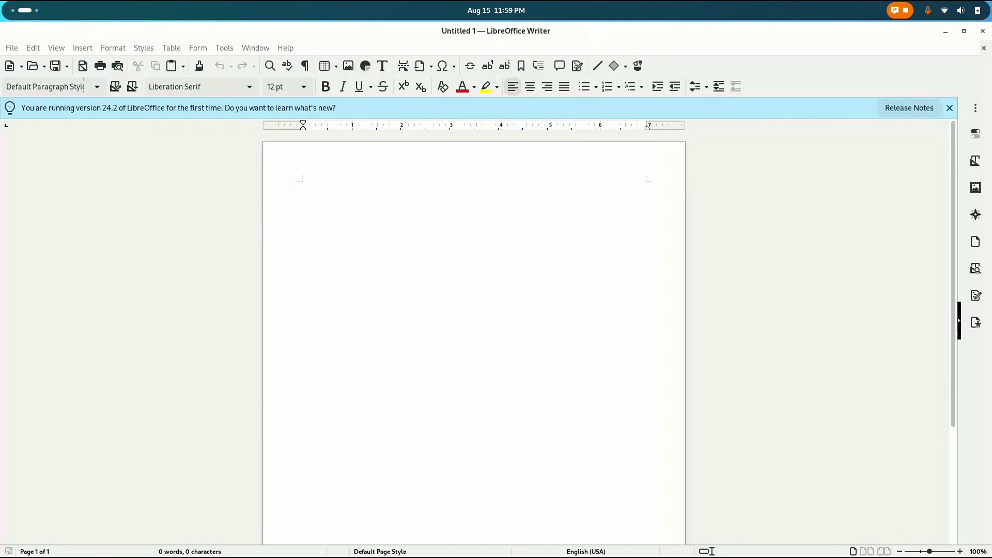
- Look over the appearance of Writer's File, Edit and View menus and dismiss them
{"action": "key", "text": "alt+f"}
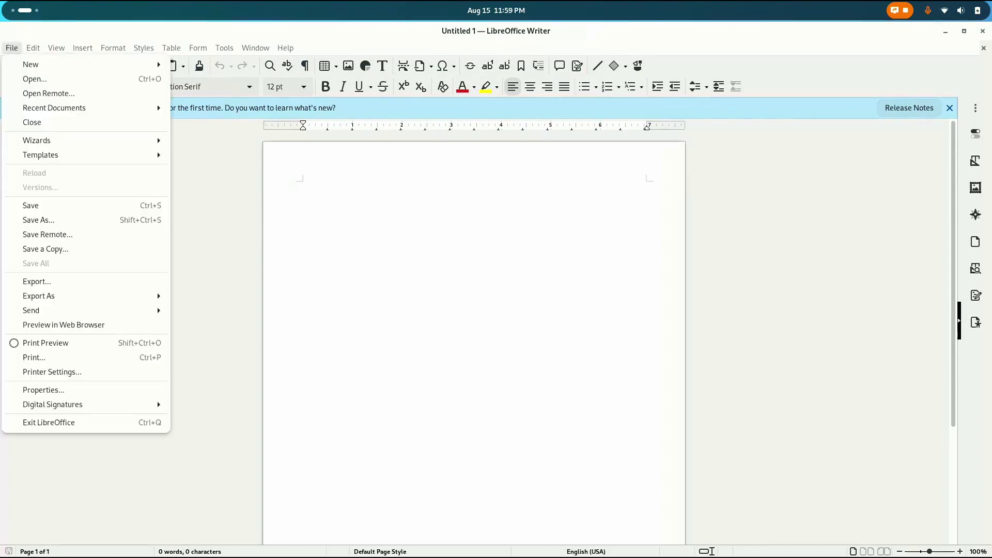
{"action": "key", "text": "Right"}
{"action": "key", "text": "Right"}
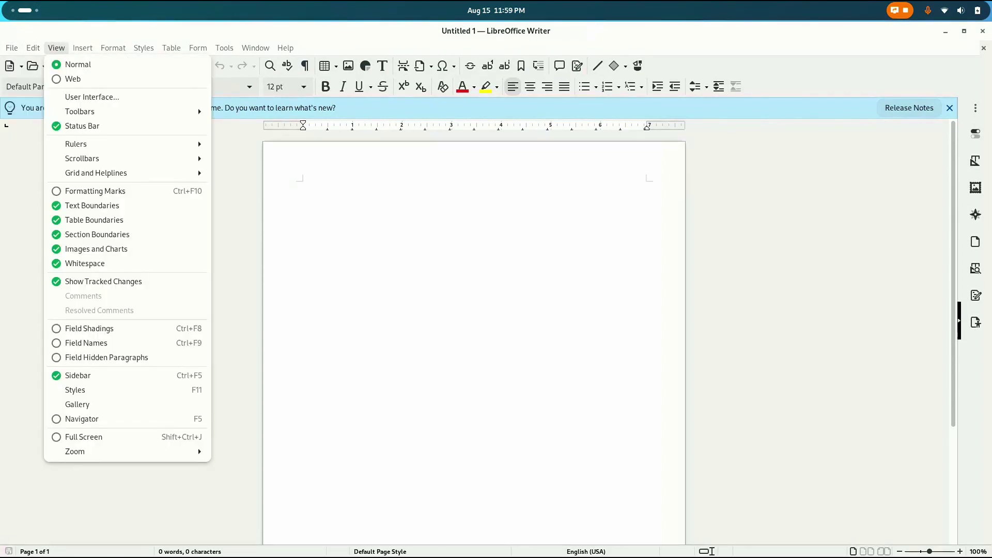
{"action": "key", "text": "Left"}
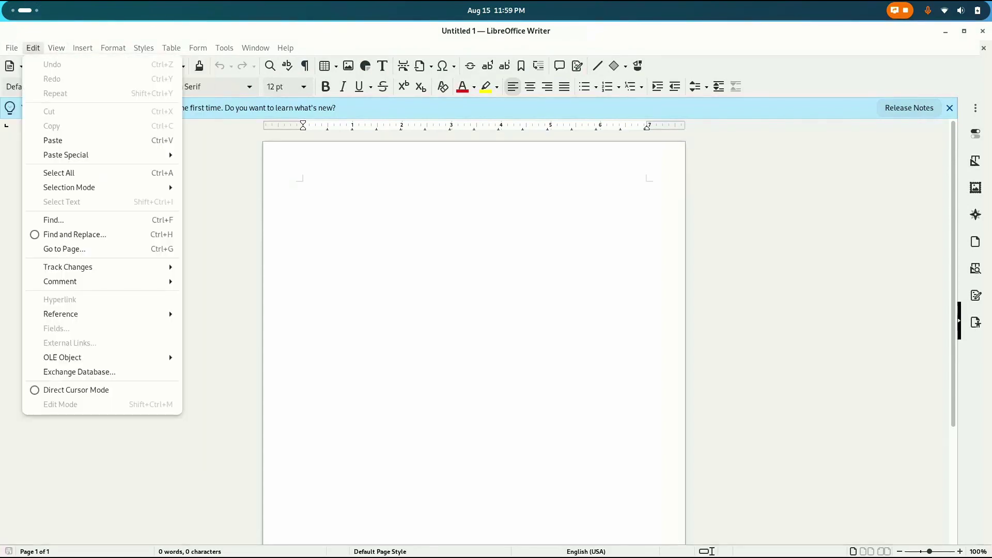
{"action": "key", "text": "Escape"}
- View the untitled document's properties from Description through Custom Properties, Security, Font and Statistics, and dismiss the dialog
{"action": "key", "text": "alt+f"}
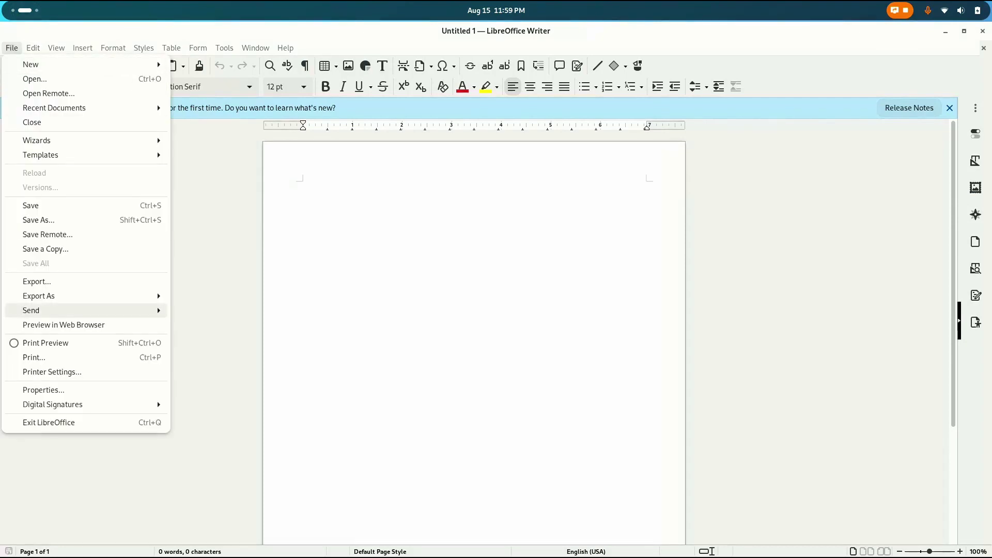
{"action": "left_click", "coordinate": [43, 389]}
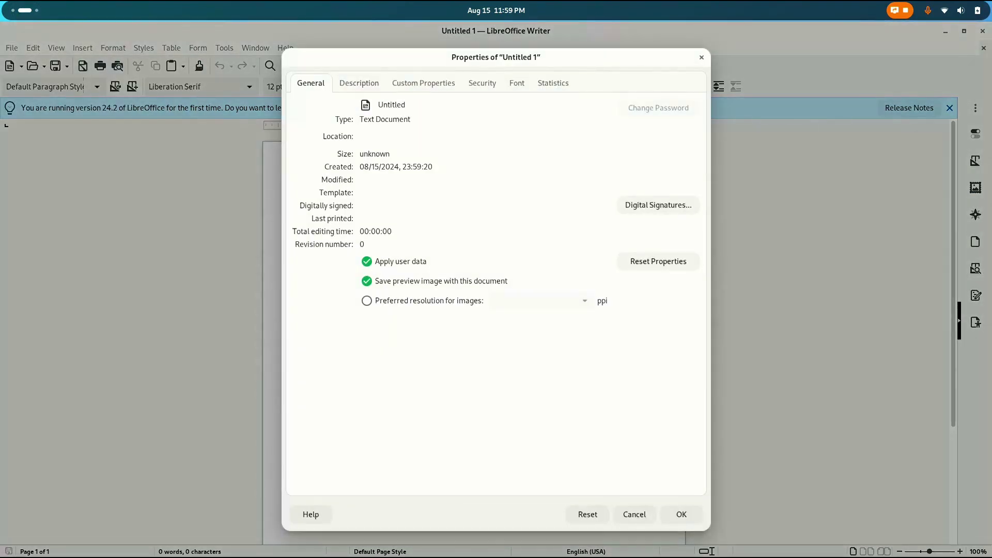
{"action": "left_click", "coordinate": [359, 82]}
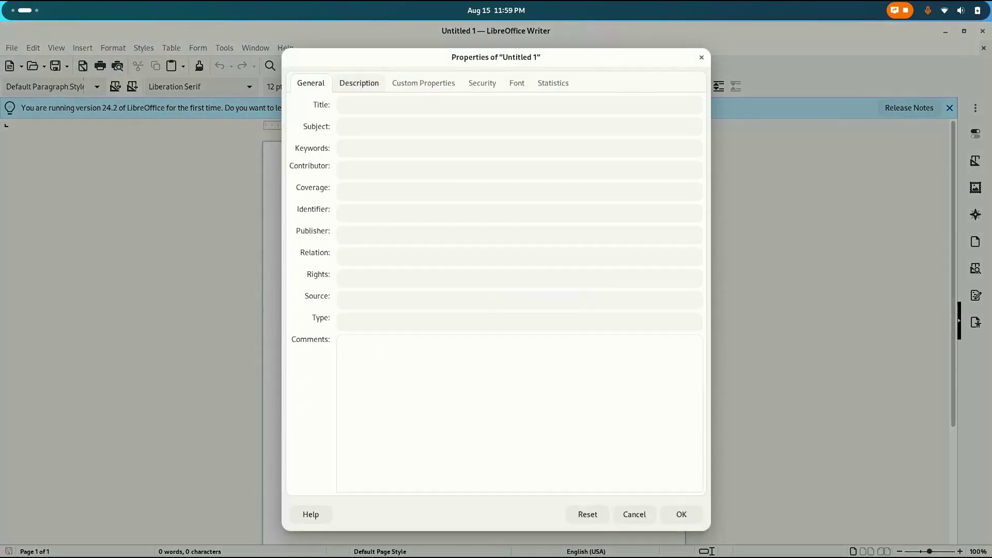
{"action": "left_click", "coordinate": [423, 83]}
{"action": "left_click", "coordinate": [481, 83]}
{"action": "key", "text": "ctrl+Page_Down"}
{"action": "key", "text": "ctrl+Page_Down"}
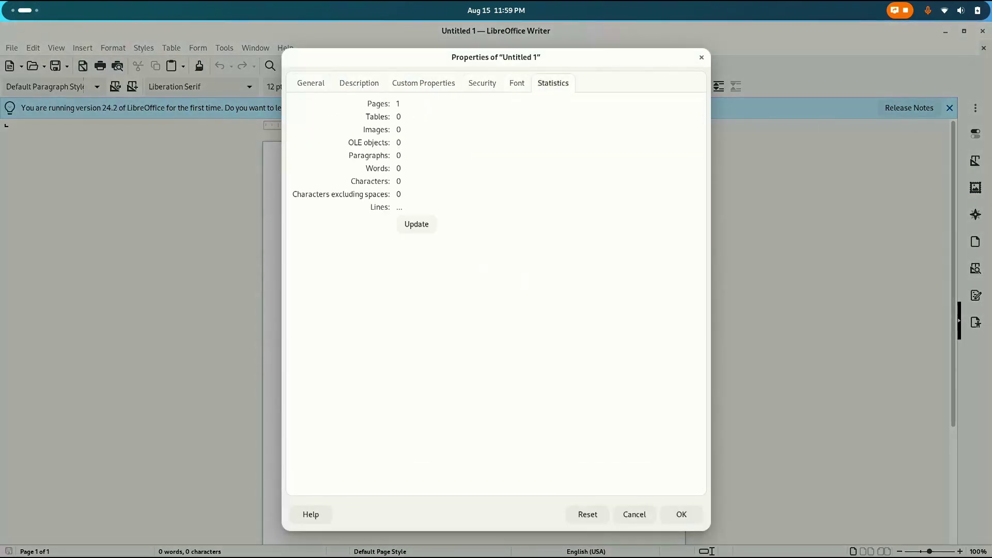
{"action": "key", "text": "Escape"}
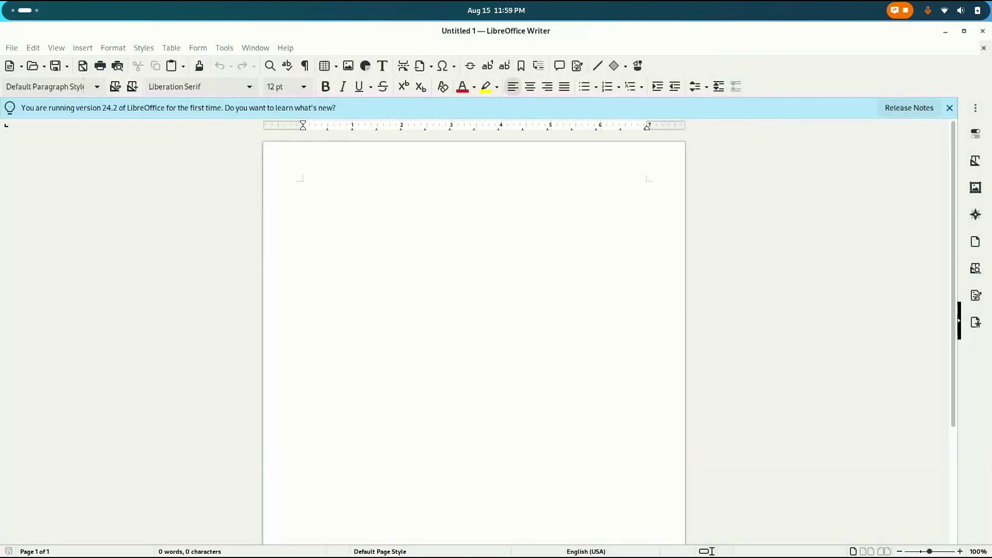
- Look through Writer's menus in reverse order from Window back to File
{"action": "key", "text": "alt+w"}
{"action": "key", "text": "Left"}
{"action": "key", "text": "Left"}
{"action": "key", "text": "Left"}
{"action": "key", "text": "Left"}
{"action": "key", "text": "Left"}
{"action": "key", "text": "Left"}
{"action": "key", "text": "Left"}
{"action": "key", "text": "Left"}
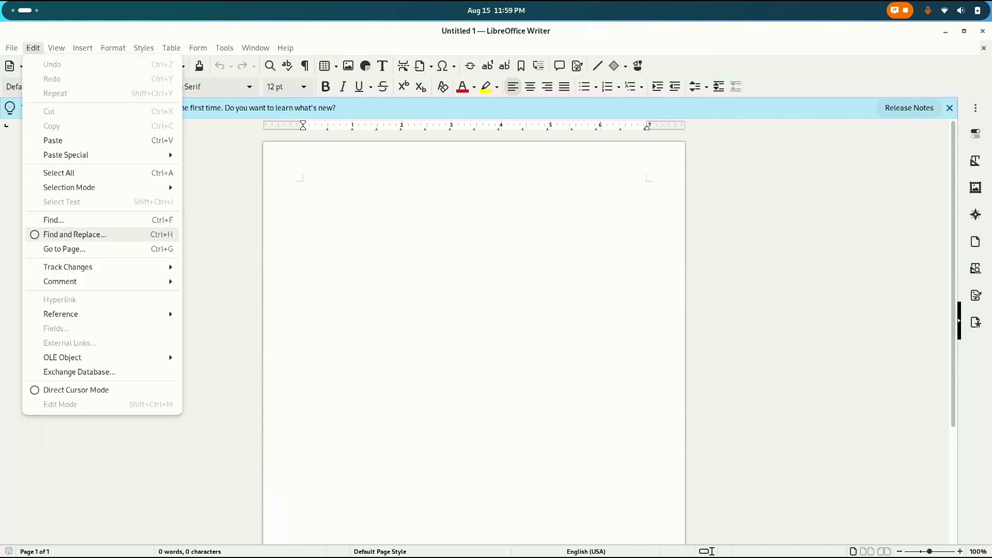
{"action": "key", "text": "Left"}
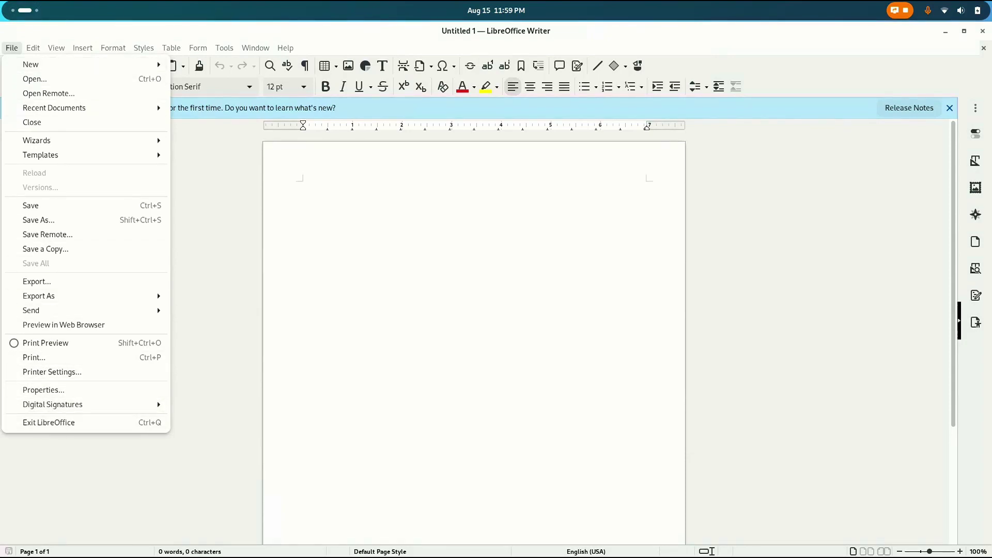
- Switch Writer's user interface to the Tabbed variant and dismiss the user interface selection dialog
{"action": "key", "text": "Right"}
{"action": "key", "text": "Right"}
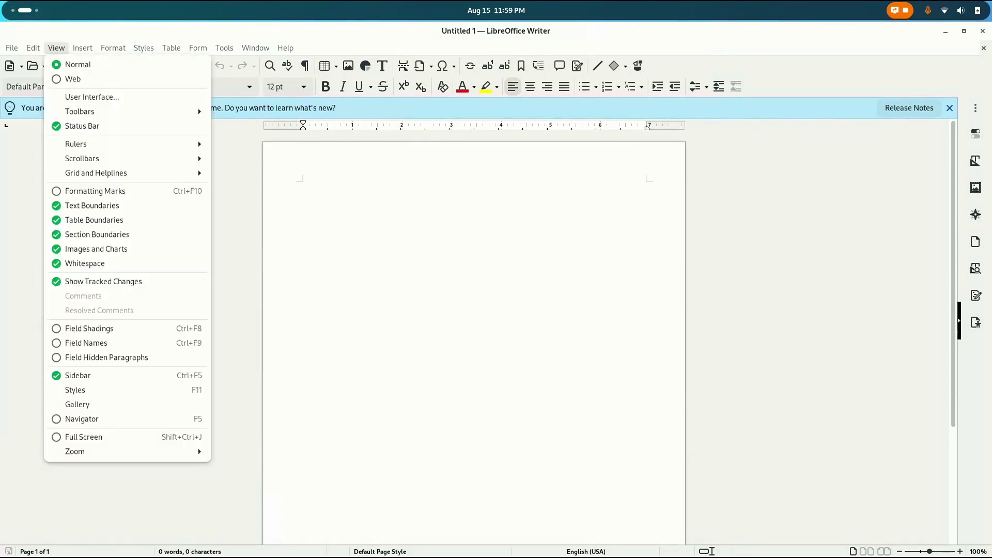
{"action": "key", "text": "Escape"}
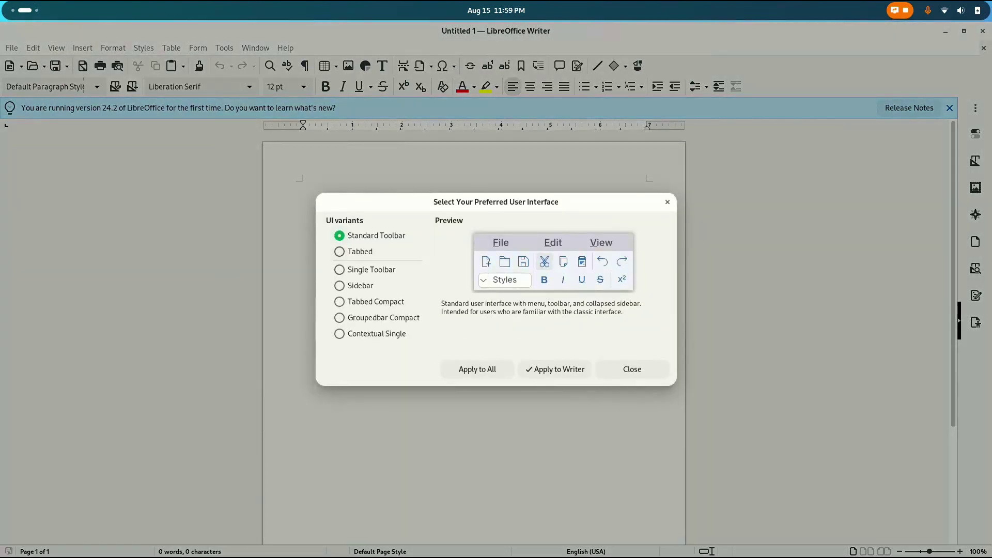
{"action": "key", "text": "Down"}
{"action": "key", "text": "Tab"}
{"action": "key", "text": "Return"}
{"action": "key", "text": "Tab"}
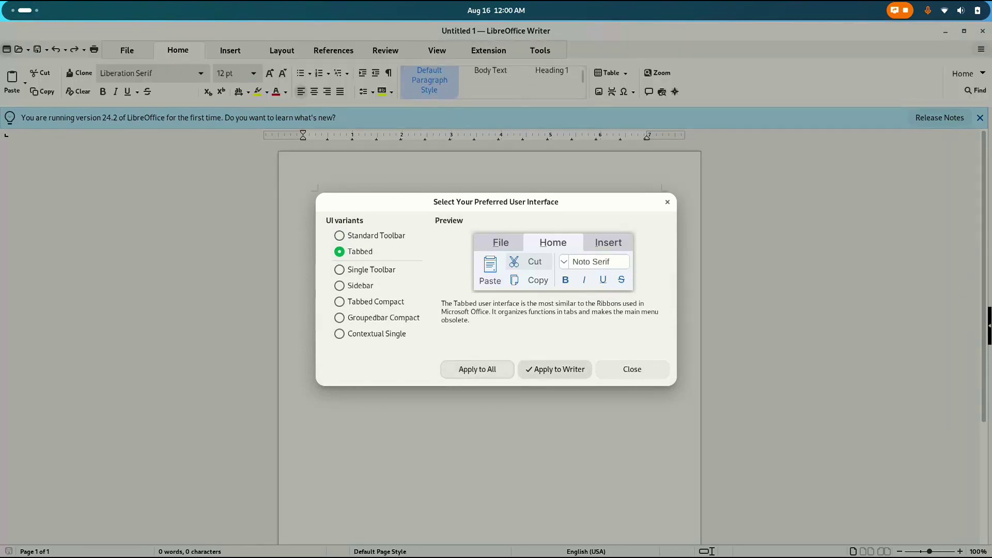
{"action": "key", "text": "Tab"}
{"action": "key", "text": "Return"}
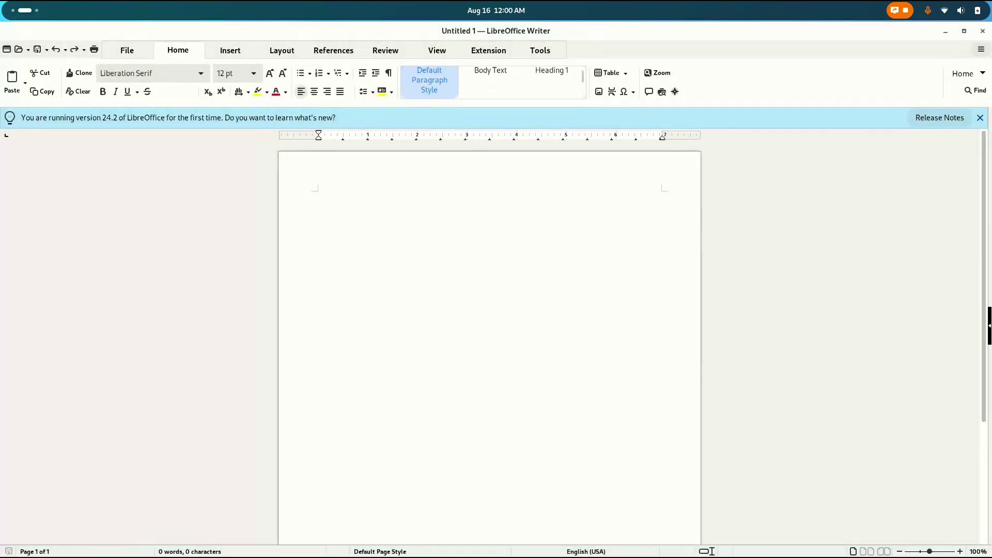
- Look through the ribbon sections of Writer's tabbed interface, including File, Home, Insert and Layout
{"action": "left_click", "coordinate": [230, 50]}
{"action": "left_click", "coordinate": [127, 50]}
{"action": "left_click", "coordinate": [178, 50]}
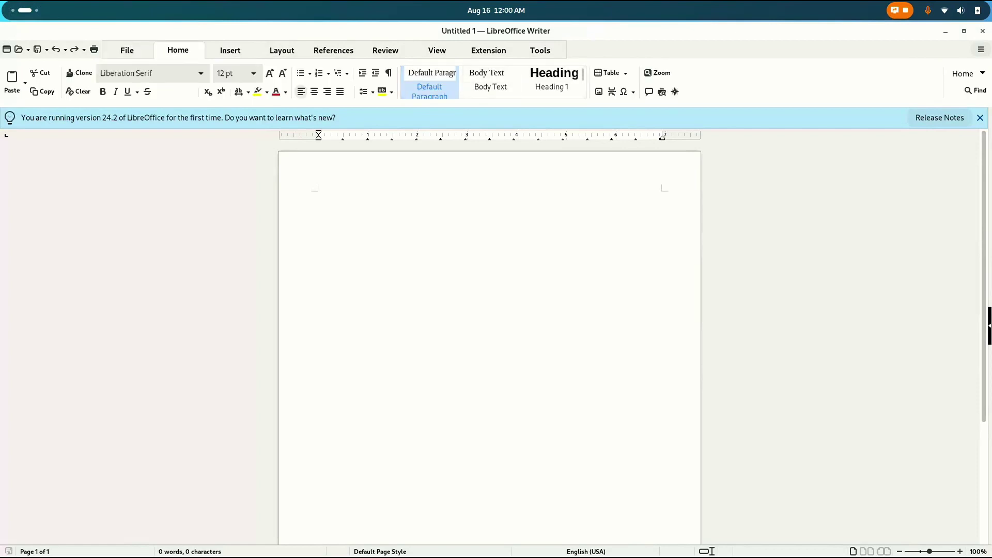
{"action": "key", "text": "Right"}
{"action": "key", "text": "Right"}
{"action": "key", "text": "Right"}
{"action": "key", "text": "Left"}
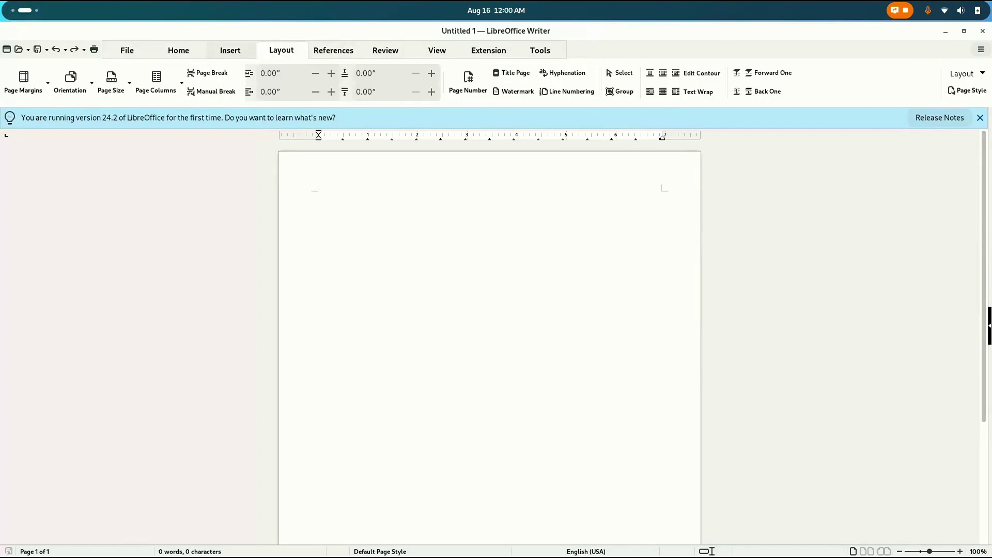
{"action": "key", "text": "Left"}
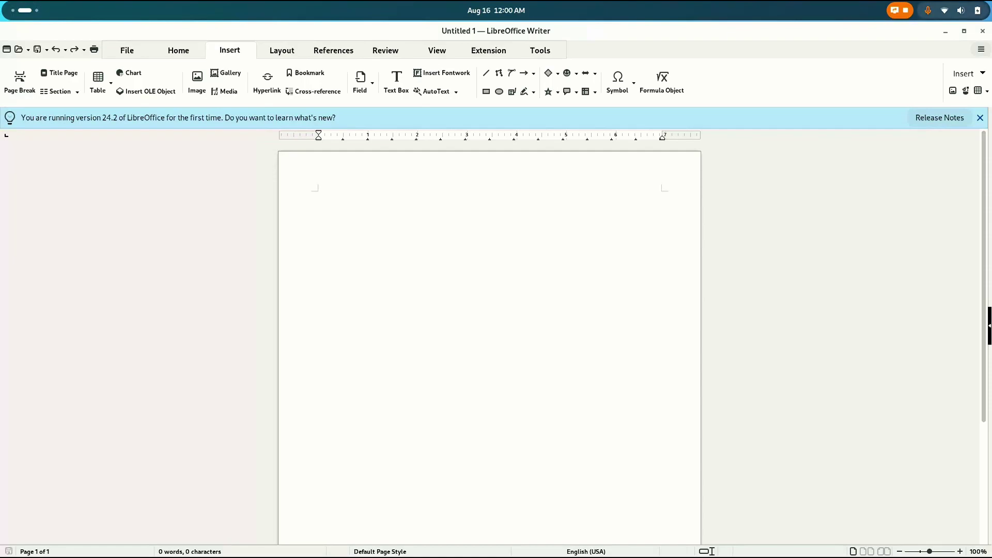
- Close Writer and raise the speaker volume to about four-fifths in the system quick settings
{"action": "left_click", "coordinate": [981, 31]}
{"action": "left_click", "coordinate": [952, 10]}
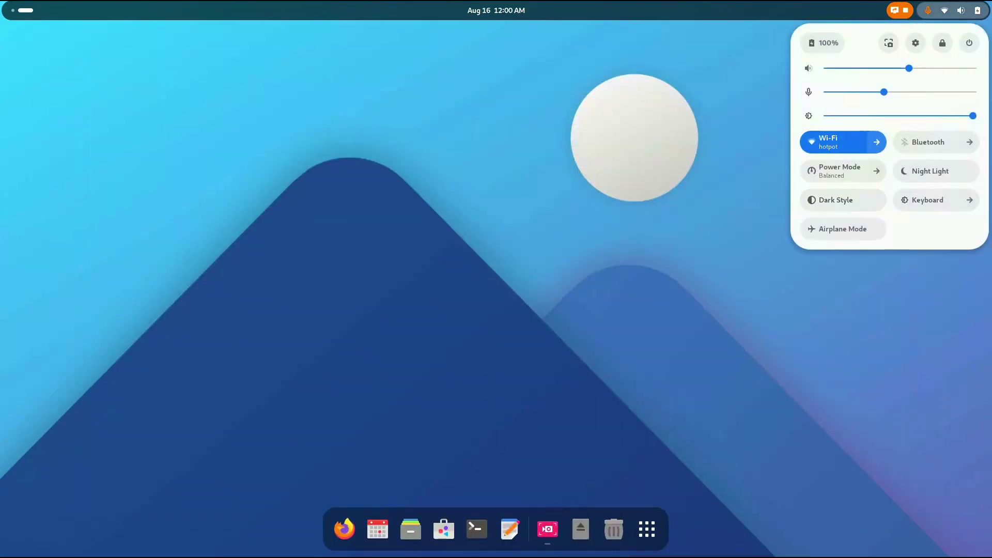
{"action": "left_click_drag", "start_coordinate": [909, 68], "coordinate": [944, 68]}
- Look over the Wi-Fi, Bluetooth, Keyboard and Power Mode submenus of the quick settings and dismiss each one
{"action": "left_click", "coordinate": [876, 142]}
{"action": "left_click", "coordinate": [876, 142]}
{"action": "left_click", "coordinate": [969, 142]}
{"action": "left_click", "coordinate": [969, 142]}
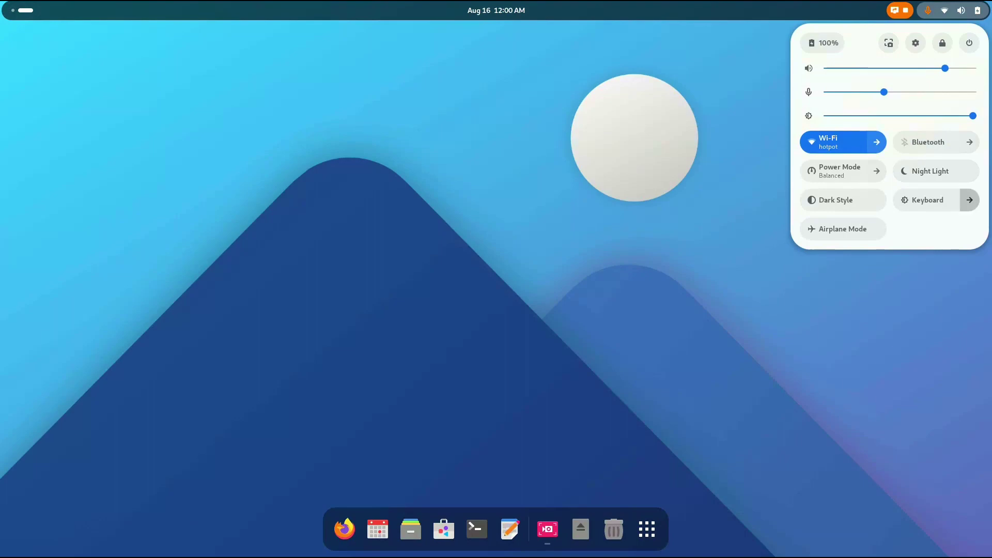
{"action": "key", "text": "Return"}
{"action": "key", "text": "Escape"}
{"action": "key", "text": "Left"}
{"action": "key", "text": "Up"}
{"action": "key", "text": "Left"}
{"action": "key", "text": "Return"}
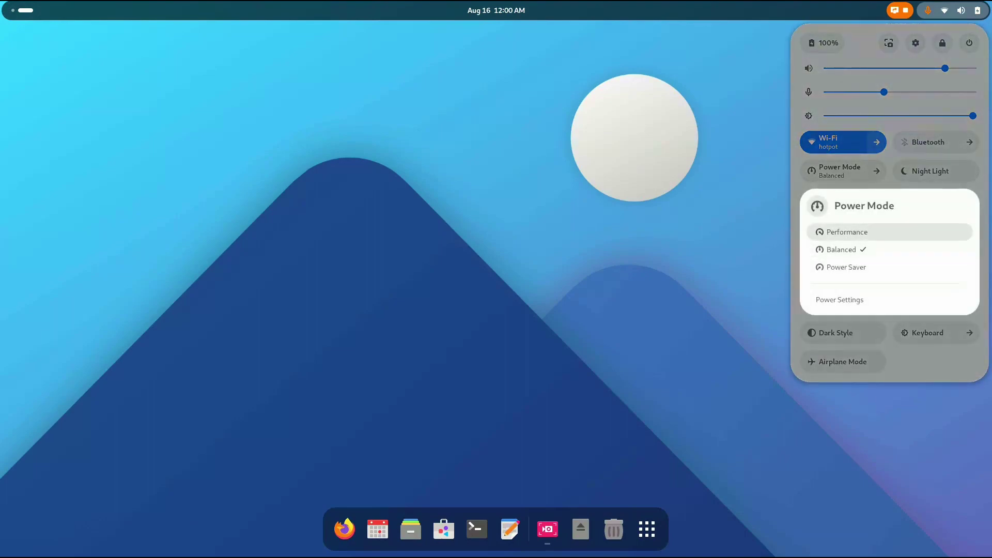
{"action": "key", "text": "Escape"}
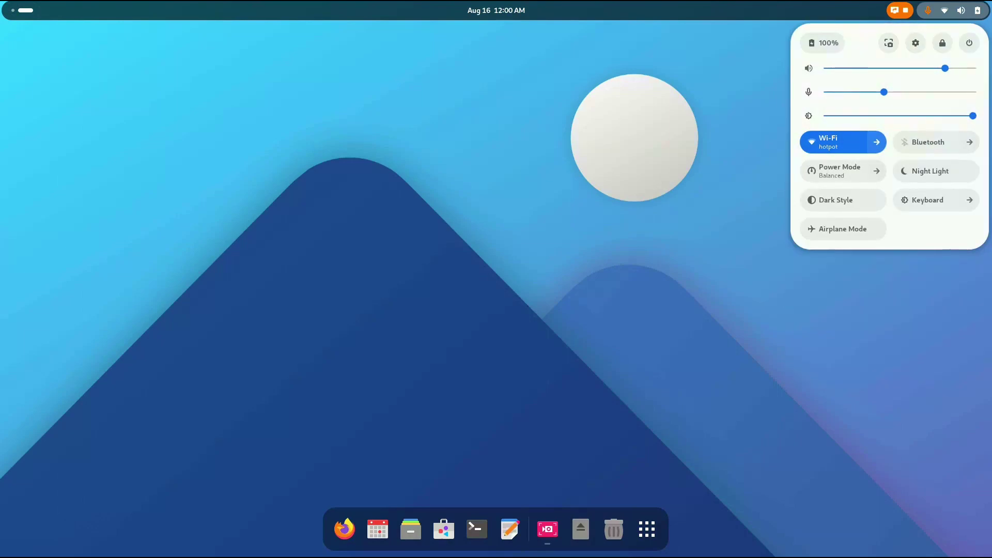
- Move the focus to the power control in the quick settings
{"action": "left_click_drag", "start_coordinate": [972, 116], "coordinate": [918, 116]}
{"action": "key", "text": "Right"}
{"action": "key", "text": "Right"}
{"action": "key", "text": "Right"}
{"action": "key", "text": "Right"}
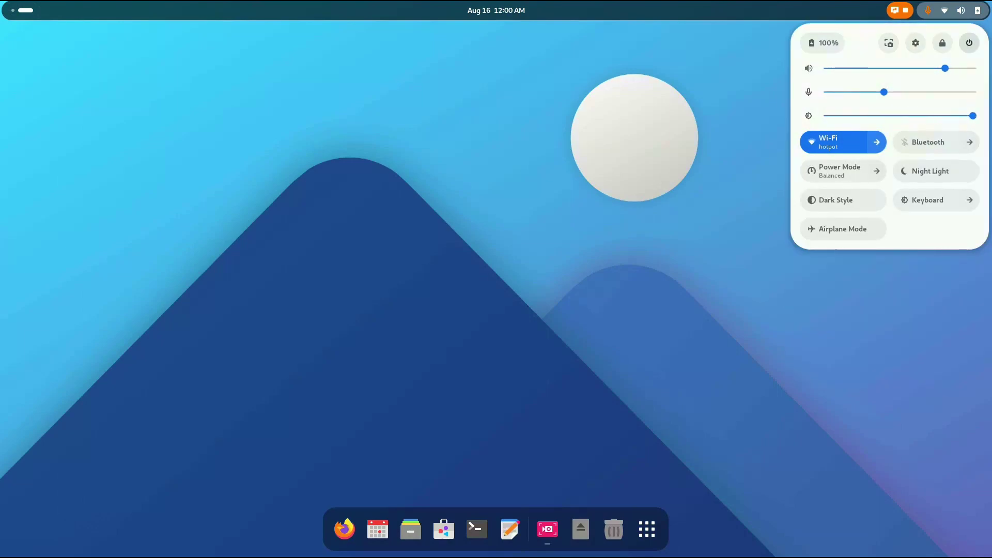